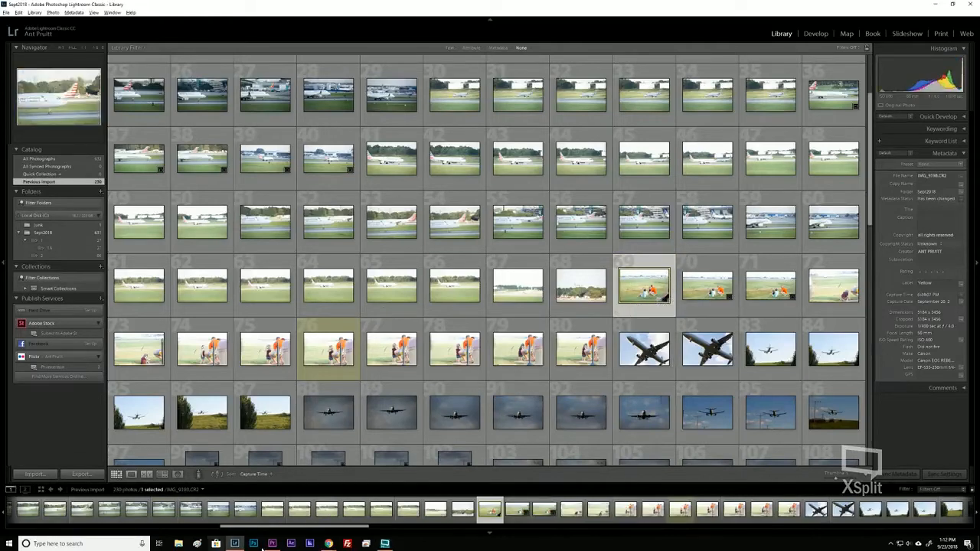
View the photos at single-image size and compare IMG_9205.CR2 with the neighbouring shots of the child wearing headphones.
{"action": "left_click", "coordinate": [131, 475]}
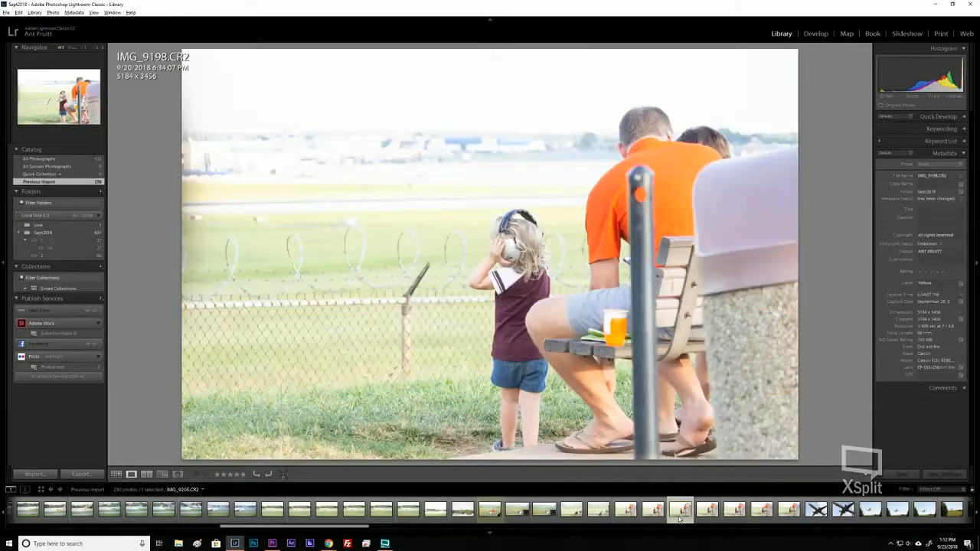
{"action": "left_click", "coordinate": [680, 509]}
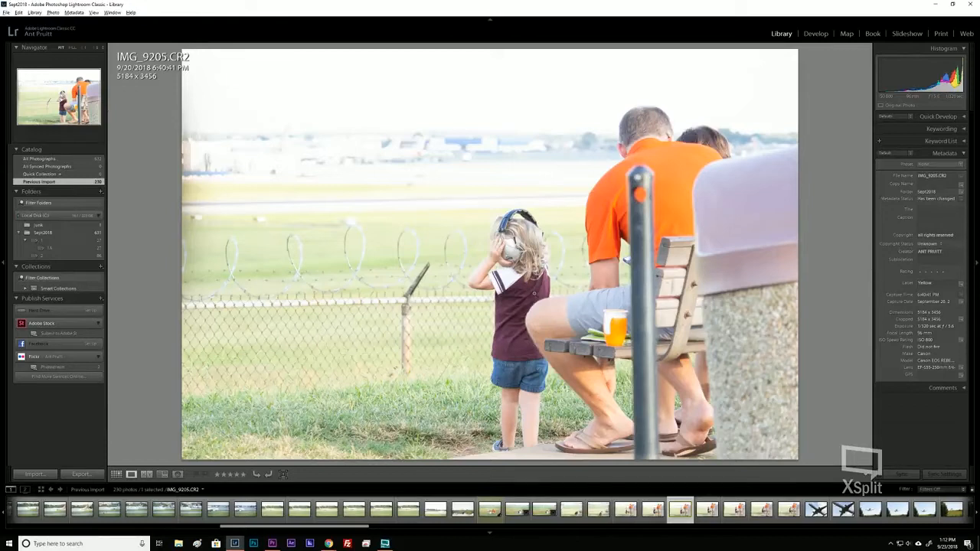
{"action": "left_click", "coordinate": [709, 516]}
{"action": "left_click", "coordinate": [680, 517]}
{"action": "left_click", "coordinate": [621, 518]}
{"action": "left_click", "coordinate": [708, 520]}
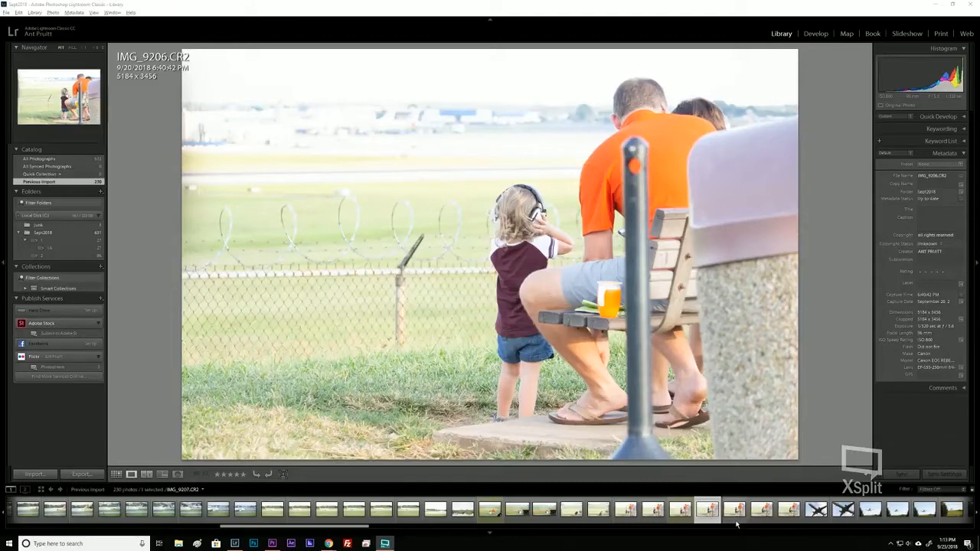
{"action": "left_click", "coordinate": [683, 521]}
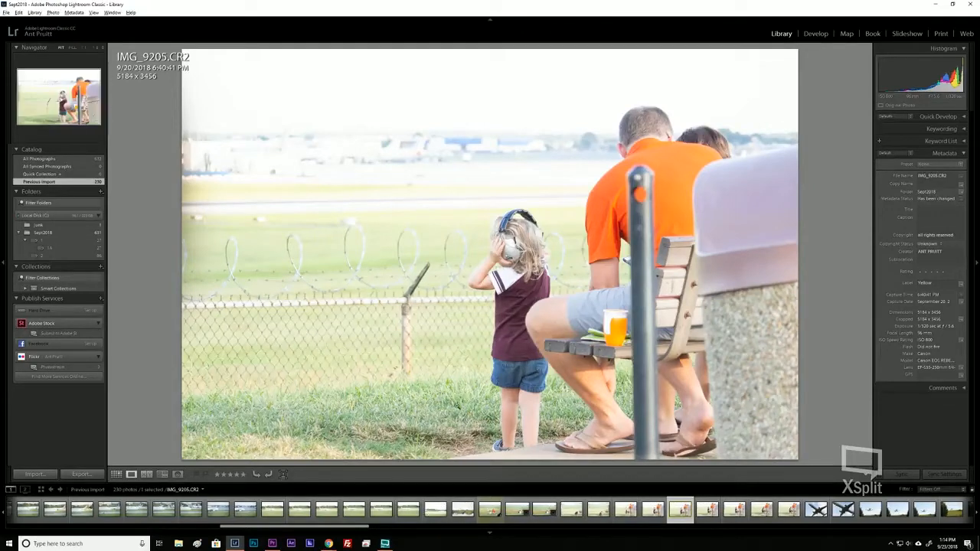
Look through the runway airplane shots from IMG_9194.CR2 to IMG_9198.CR2.
{"action": "left_click", "coordinate": [382, 509]}
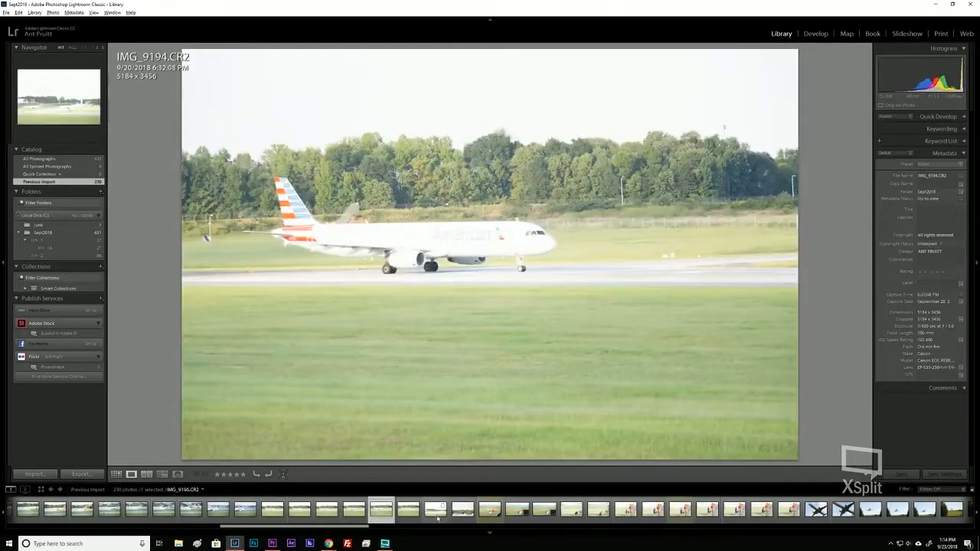
{"action": "left_click", "coordinate": [407, 519]}
{"action": "left_click", "coordinate": [434, 518]}
{"action": "left_click", "coordinate": [463, 518]}
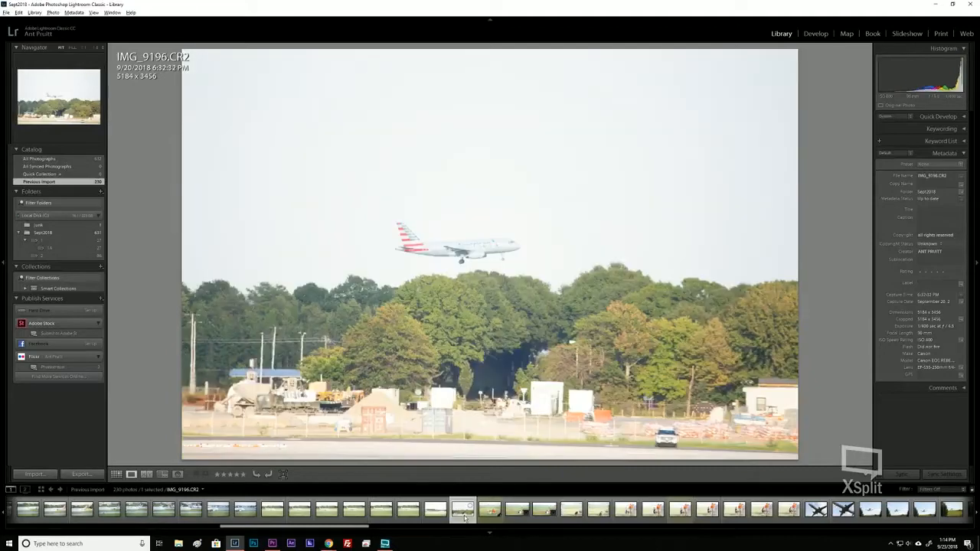
{"action": "left_click", "coordinate": [490, 518]}
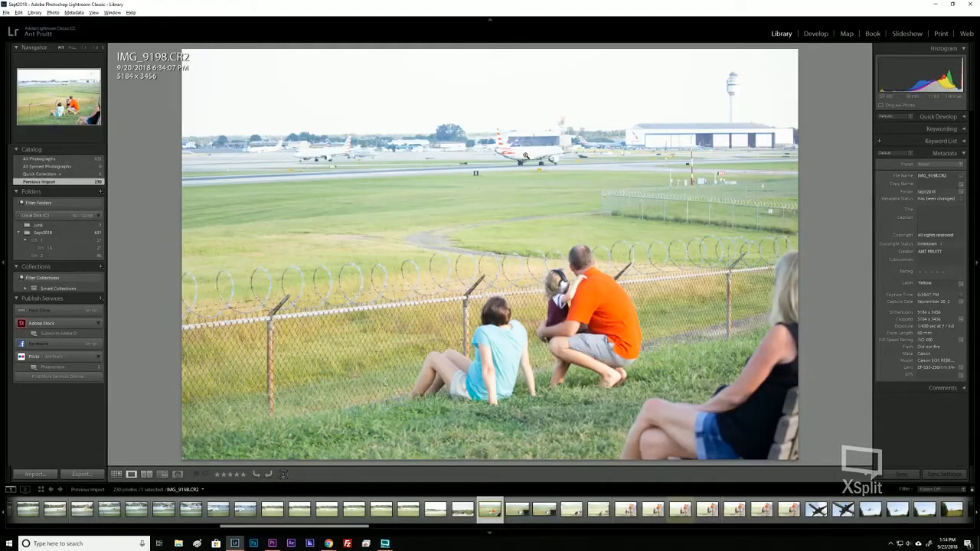
Select IMG_9205.CR2, the child with headphones beside the bench, and open it in the Develop module.
{"action": "left_click", "coordinate": [674, 516]}
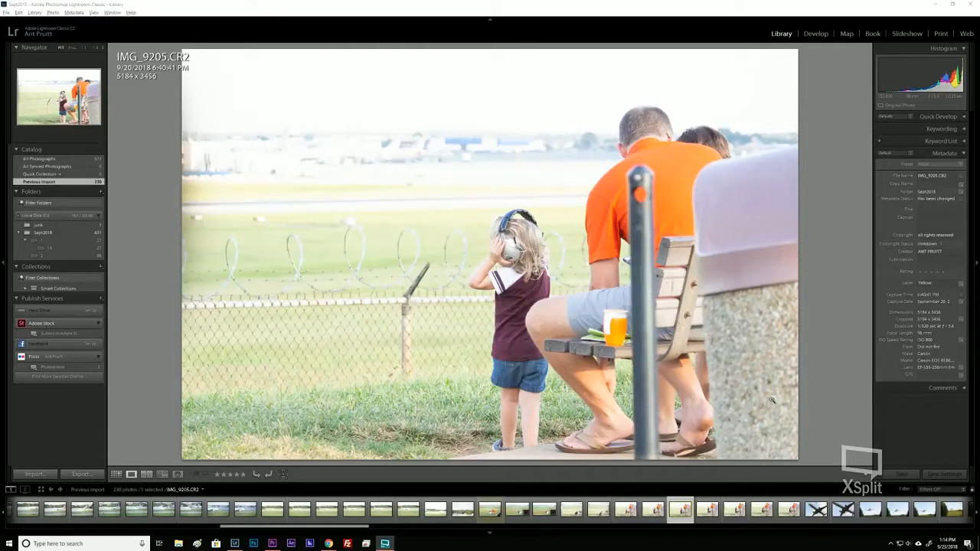
{"action": "left_click", "coordinate": [675, 516]}
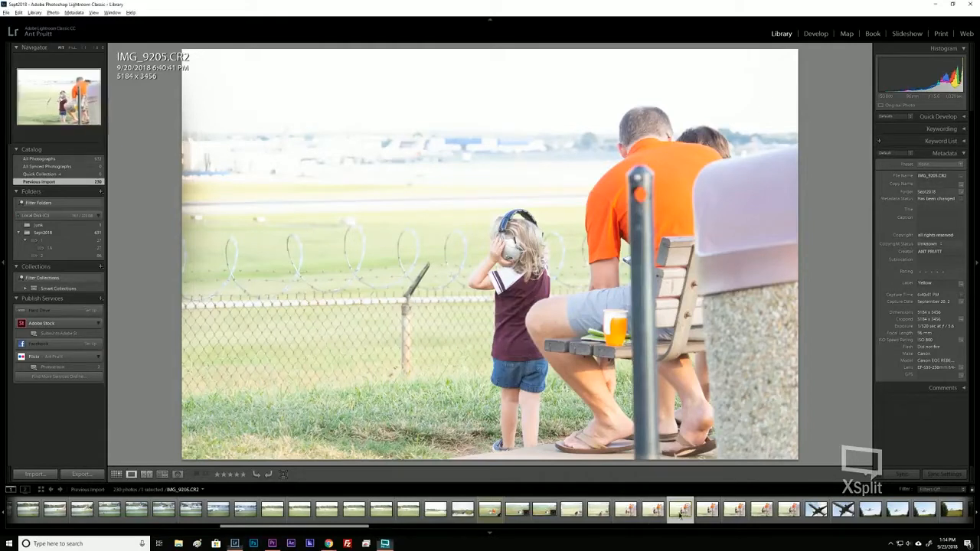
{"action": "left_click", "coordinate": [824, 37]}
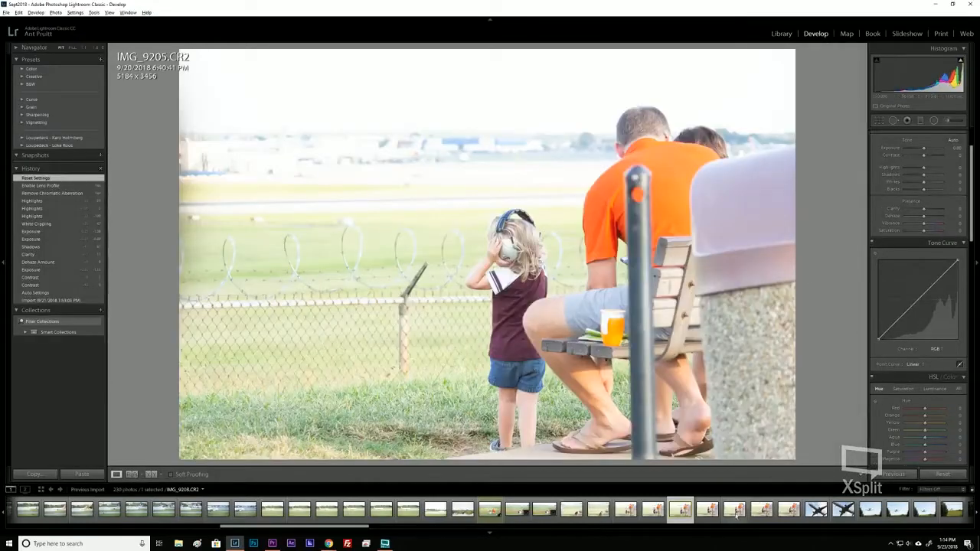
{"action": "key", "text": "Right"}
{"action": "left_click", "coordinate": [673, 522]}
{"action": "key", "text": "Left"}
{"action": "left_click", "coordinate": [675, 521]}
Set the photo's Dehaze to +34.
{"action": "left_click_drag", "start_coordinate": [970, 186], "coordinate": [971, 185]}
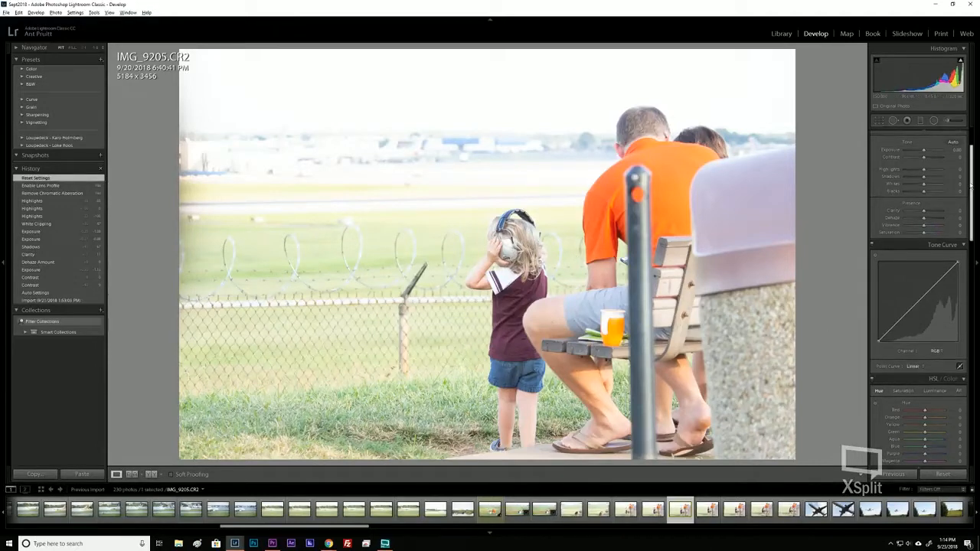
{"action": "scroll", "coordinate": [912, 294], "scroll_direction": "down", "scroll_amount": 5}
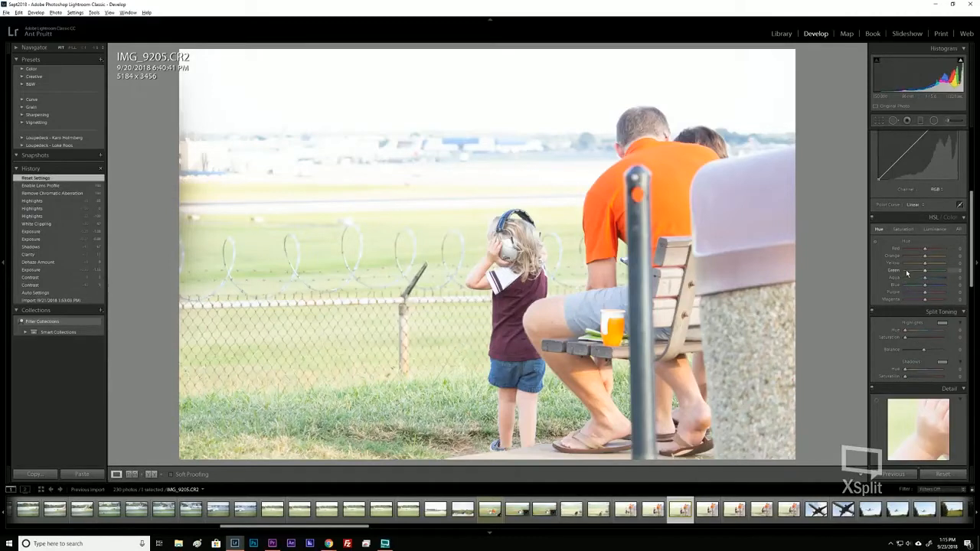
{"action": "scroll", "coordinate": [911, 274], "scroll_direction": "up", "scroll_amount": 5}
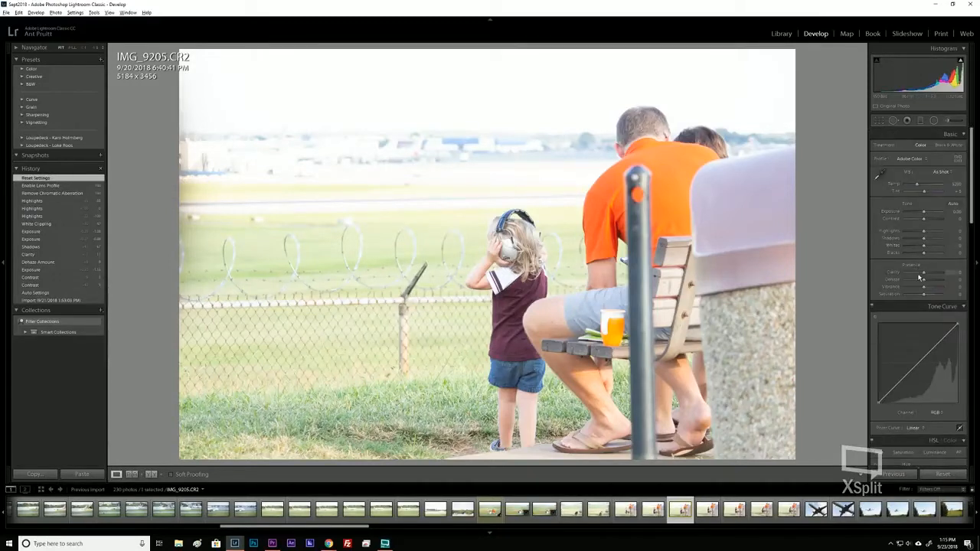
{"action": "left_click", "coordinate": [922, 281]}
{"action": "left_click", "coordinate": [922, 281]}
{"action": "left_click_drag", "start_coordinate": [923, 281], "coordinate": [930, 283]}
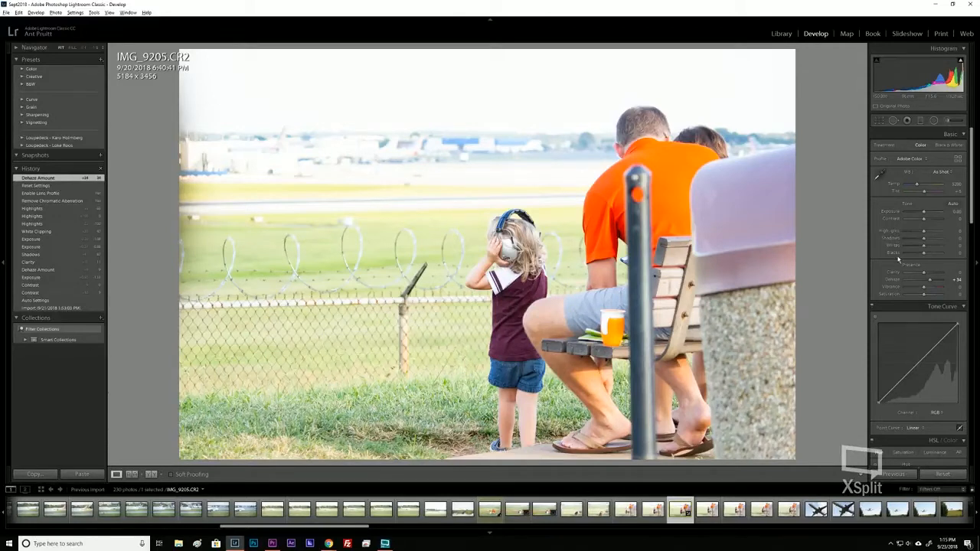
Apply the automatic tone settings to the photo.
{"action": "key", "text": "alt+Tab"}
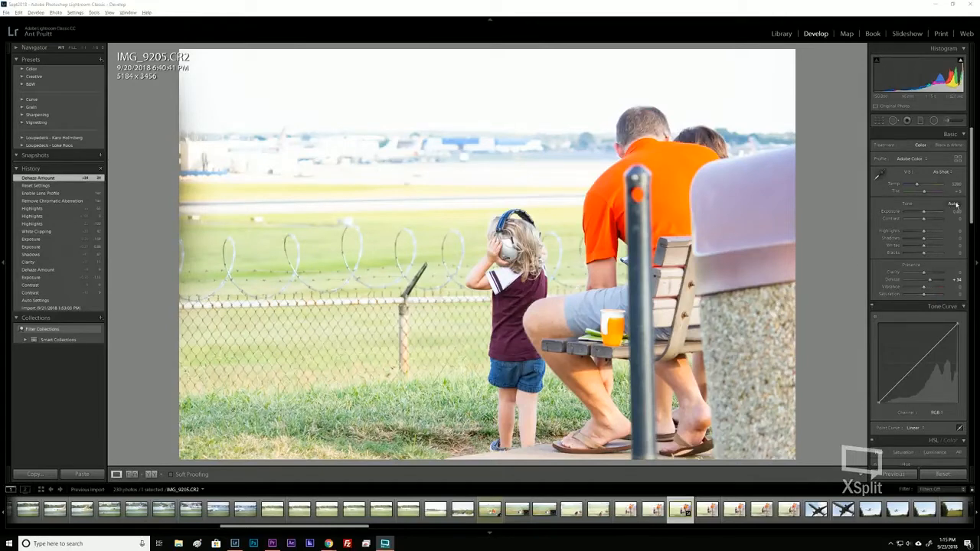
{"action": "left_click", "coordinate": [954, 204]}
{"action": "left_click", "coordinate": [956, 204]}
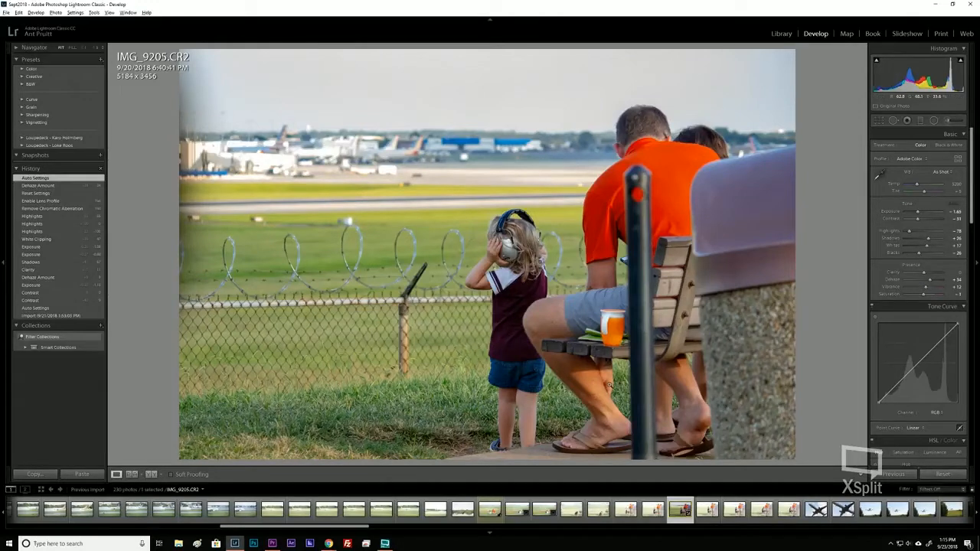
Set the photo's Exposure to -0.67, Shadows to +61 and Contrast to -22.
{"action": "left_click", "coordinate": [919, 218]}
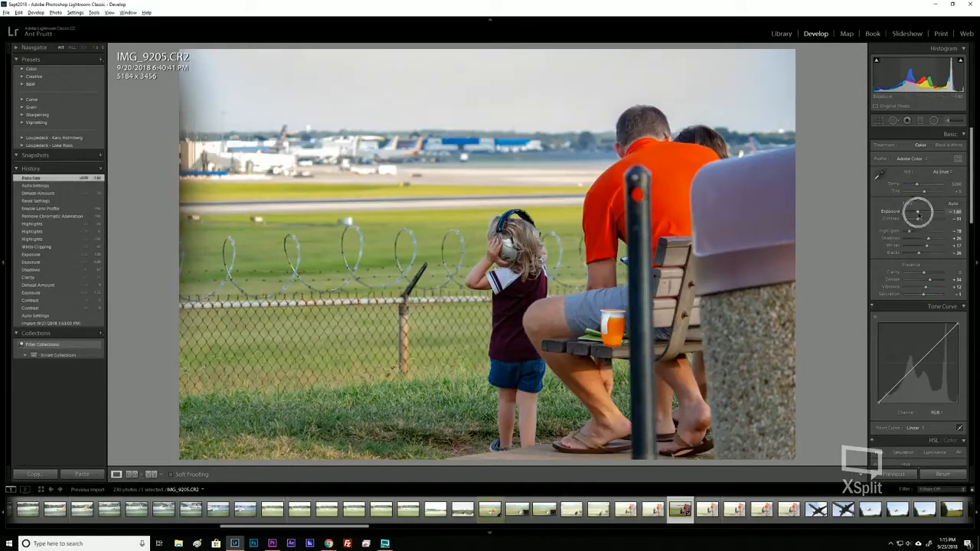
{"action": "left_click_drag", "start_coordinate": [919, 216], "coordinate": [935, 240]}
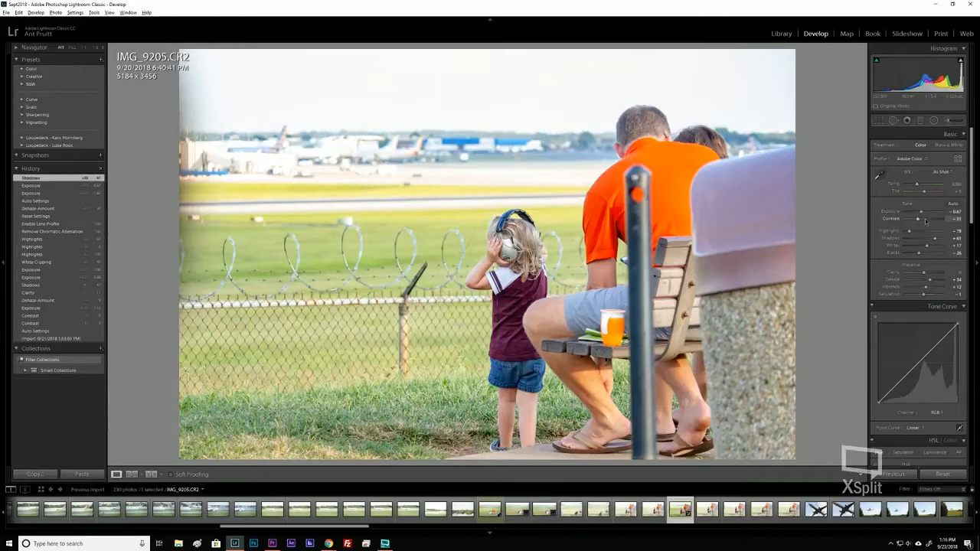
{"action": "left_click_drag", "start_coordinate": [918, 220], "coordinate": [920, 222]}
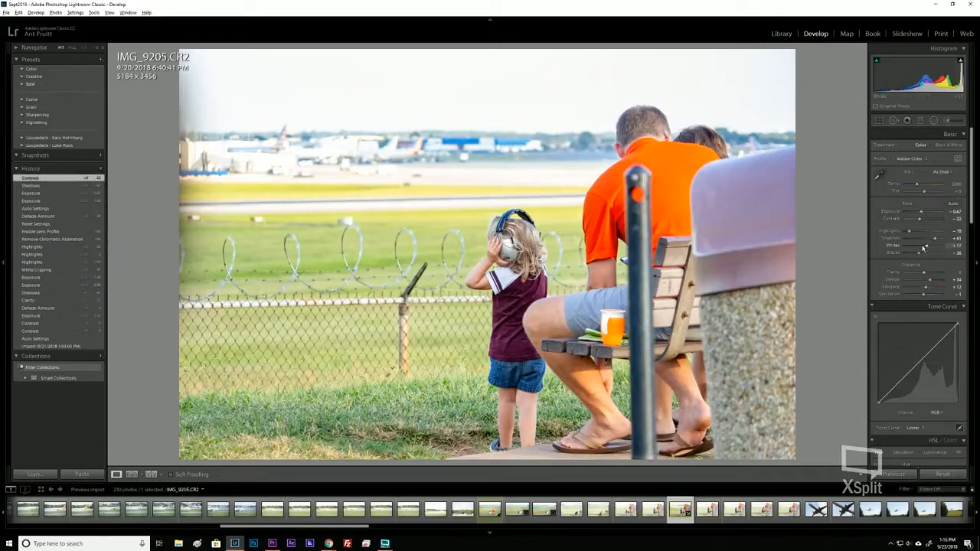
Set the photo's Highlights to -100 and Blacks to -44.
{"action": "left_click_drag", "start_coordinate": [910, 232], "coordinate": [896, 234]}
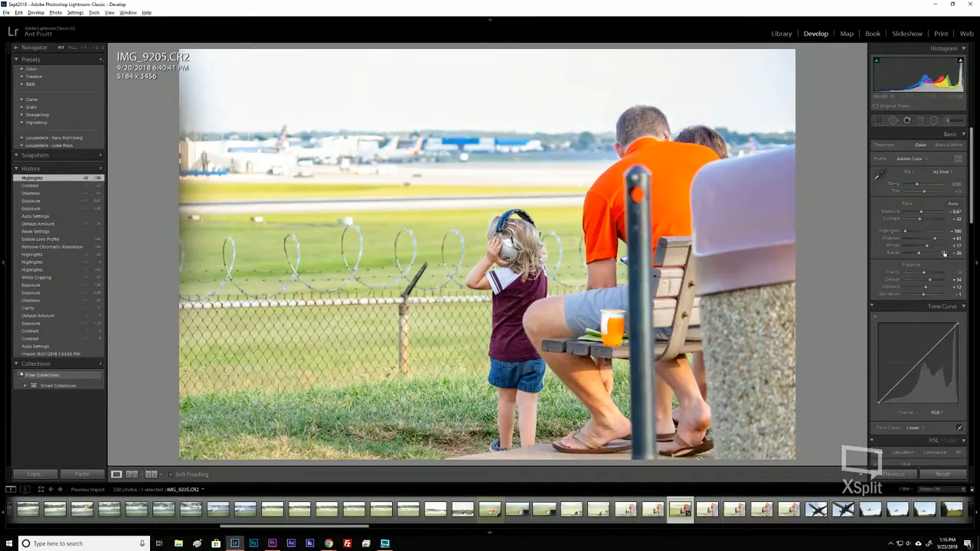
{"action": "mouse_move", "coordinate": [921, 253]}
{"action": "left_mouse_down"}
{"action": "mouse_move", "coordinate": [929, 256]}
{"action": "mouse_move", "coordinate": [918, 261]}
{"action": "mouse_move", "coordinate": [931, 259]}
{"action": "mouse_move", "coordinate": [914, 257]}
{"action": "left_mouse_up"}
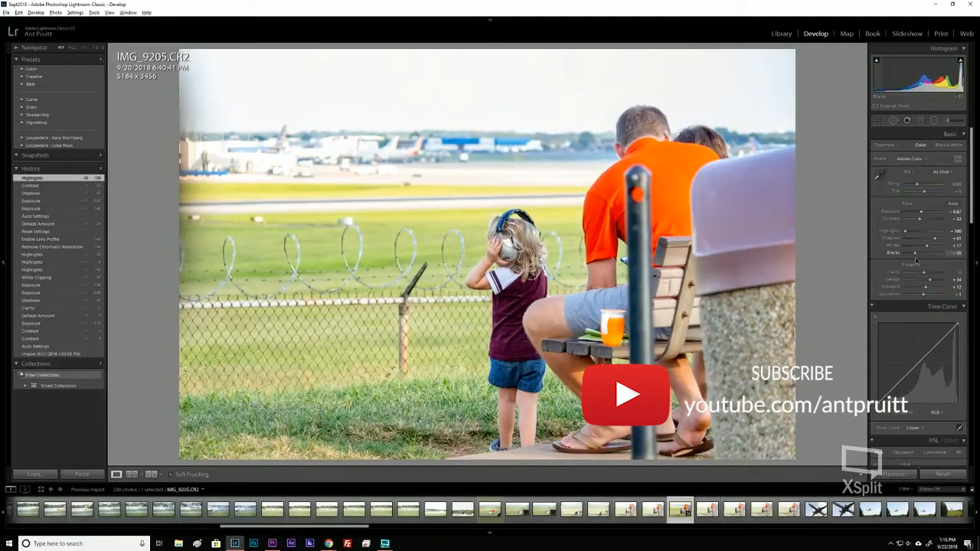
{"action": "left_click_drag", "start_coordinate": [915, 258], "coordinate": [915, 258]}
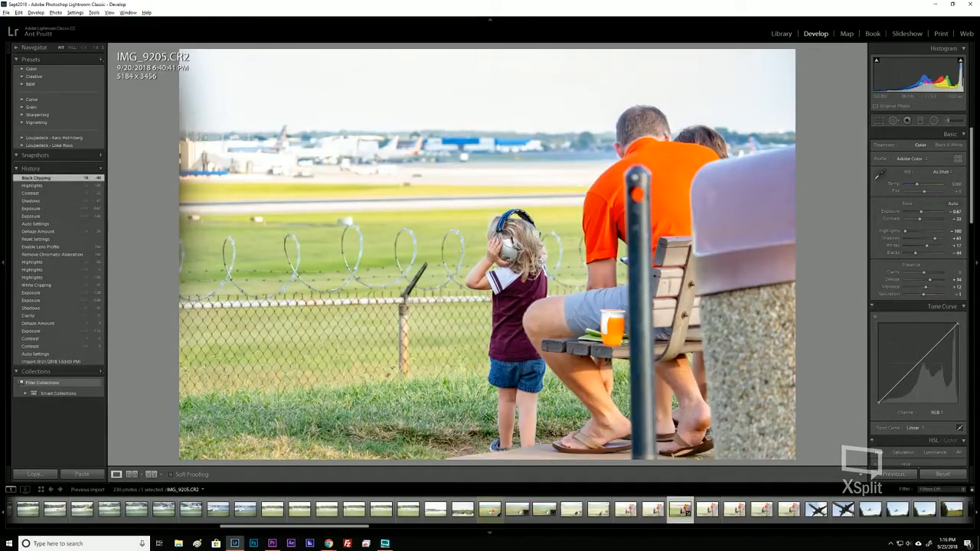
Set the sharpening amount to 50 and the luminance noise reduction to 23.
{"action": "scroll", "coordinate": [883, 299], "scroll_direction": "down", "scroll_amount": 8}
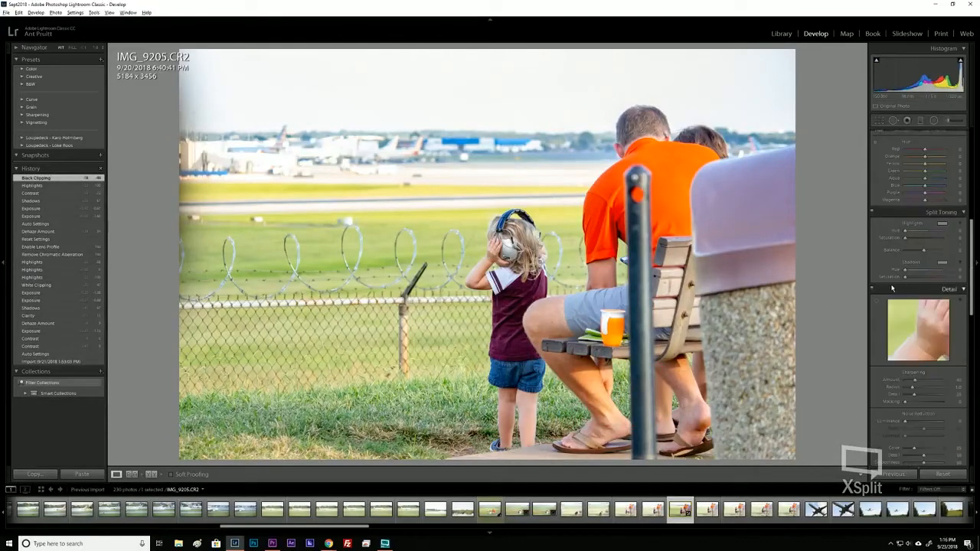
{"action": "scroll", "coordinate": [884, 298], "scroll_direction": "down", "scroll_amount": 3}
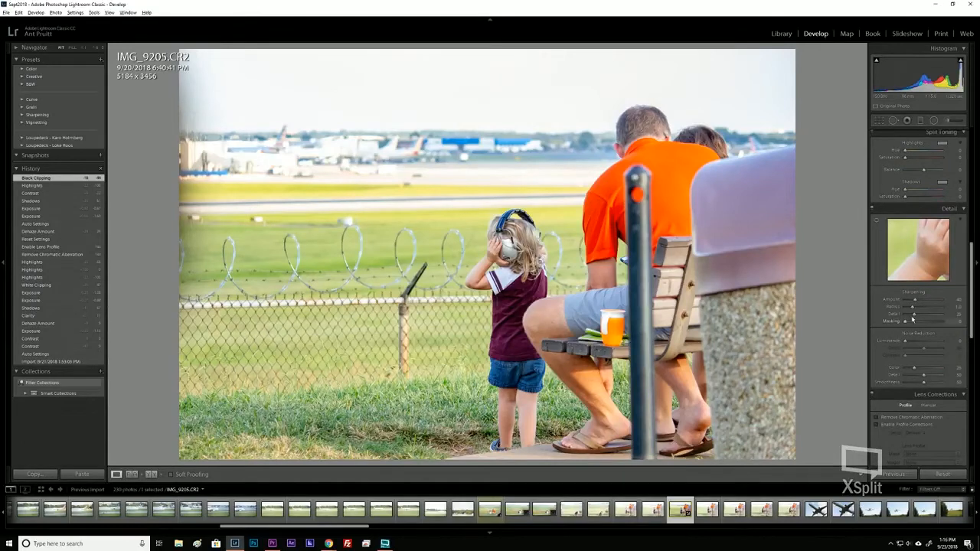
{"action": "left_click_drag", "start_coordinate": [916, 303], "coordinate": [918, 302]}
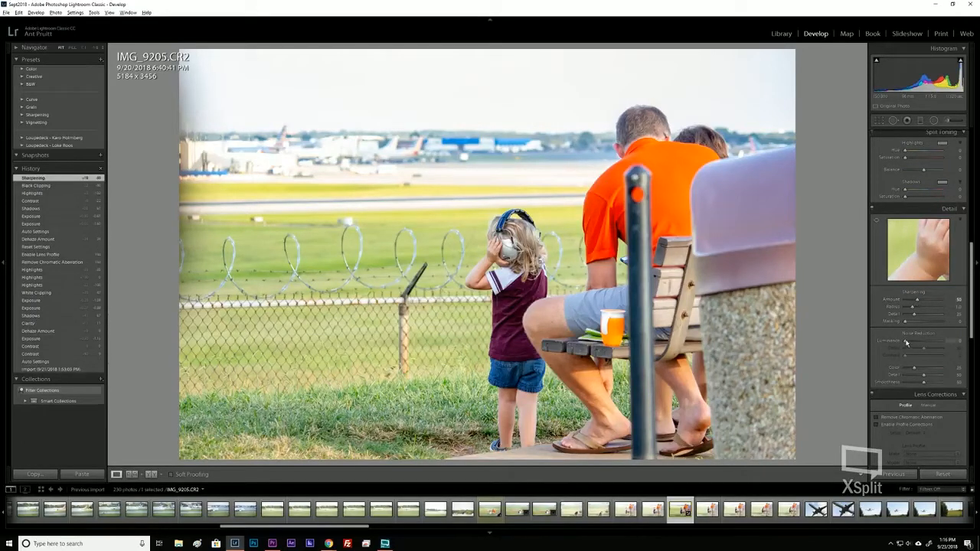
{"action": "left_click_drag", "start_coordinate": [906, 344], "coordinate": [914, 344]}
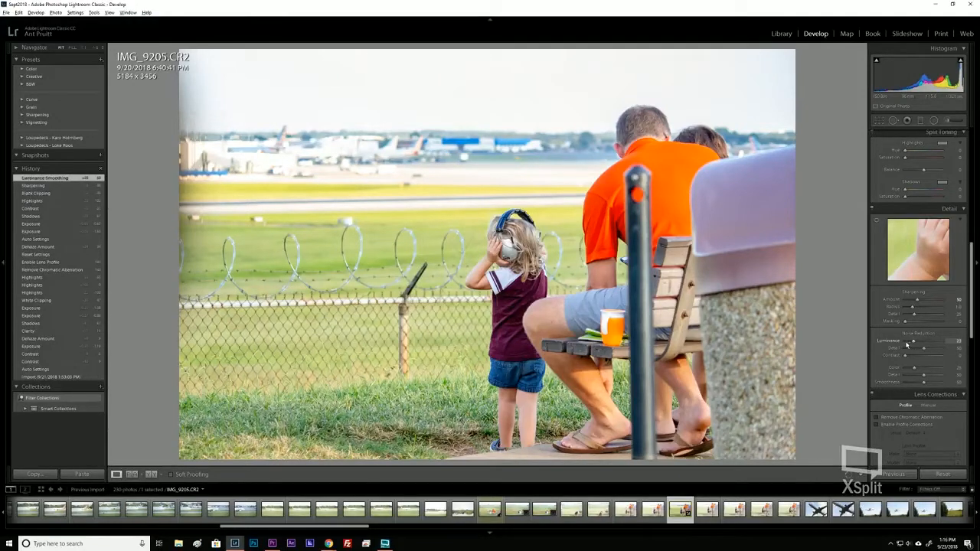
Turn on chromatic aberration removal and lens profile corrections for the photo.
{"action": "scroll", "coordinate": [879, 343], "scroll_direction": "down", "scroll_amount": 2}
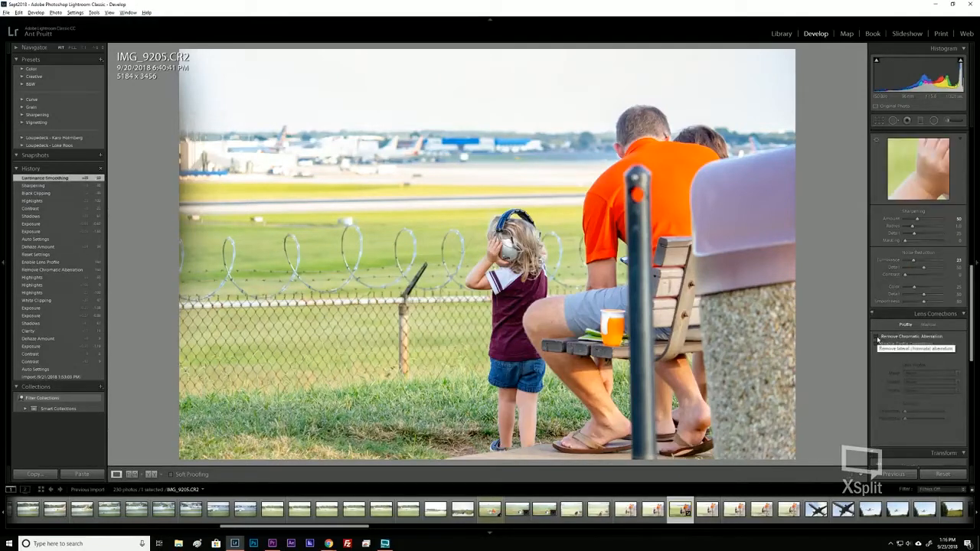
{"action": "left_click", "coordinate": [877, 338]}
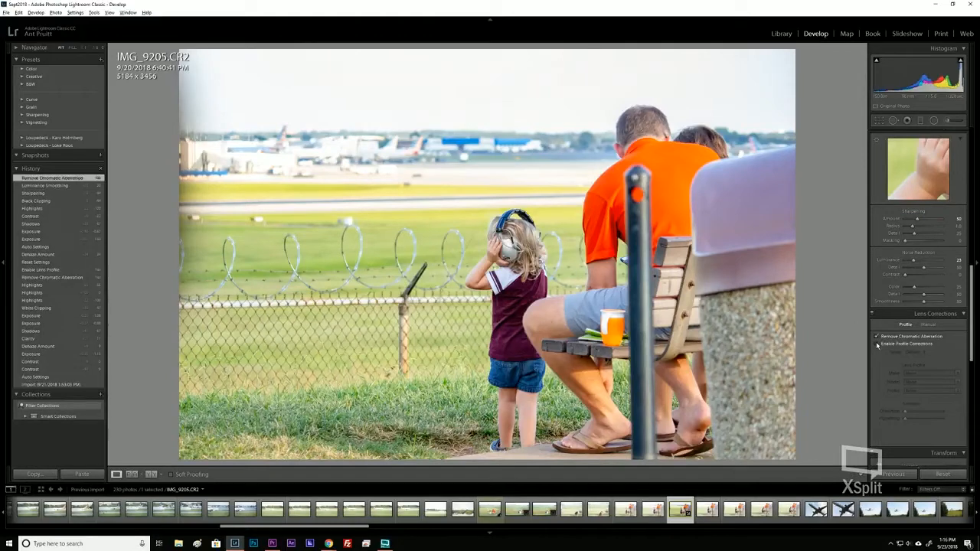
{"action": "left_click", "coordinate": [877, 345]}
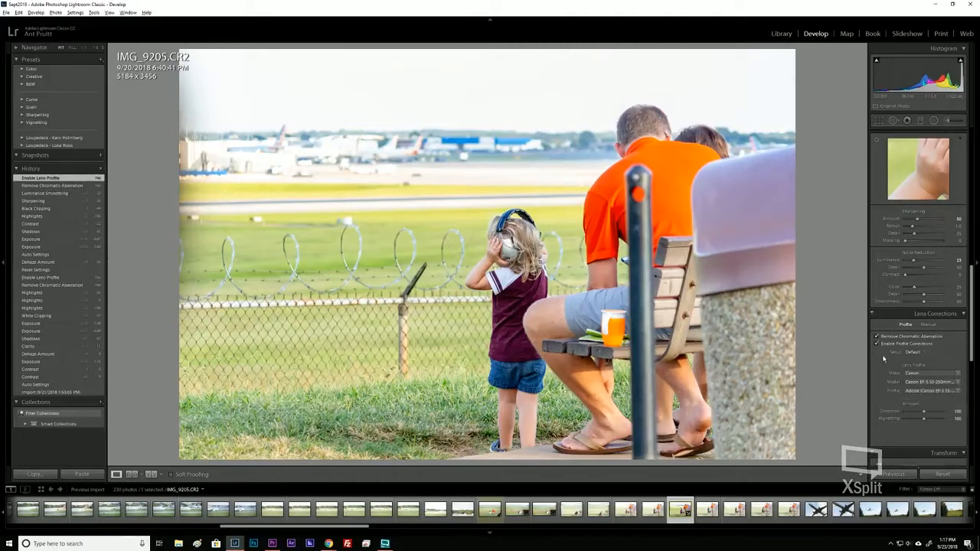
Lower the photo's Vibrance slightly and reset its Saturation to 0.
{"action": "scroll", "coordinate": [885, 360], "scroll_direction": "down", "scroll_amount": 10}
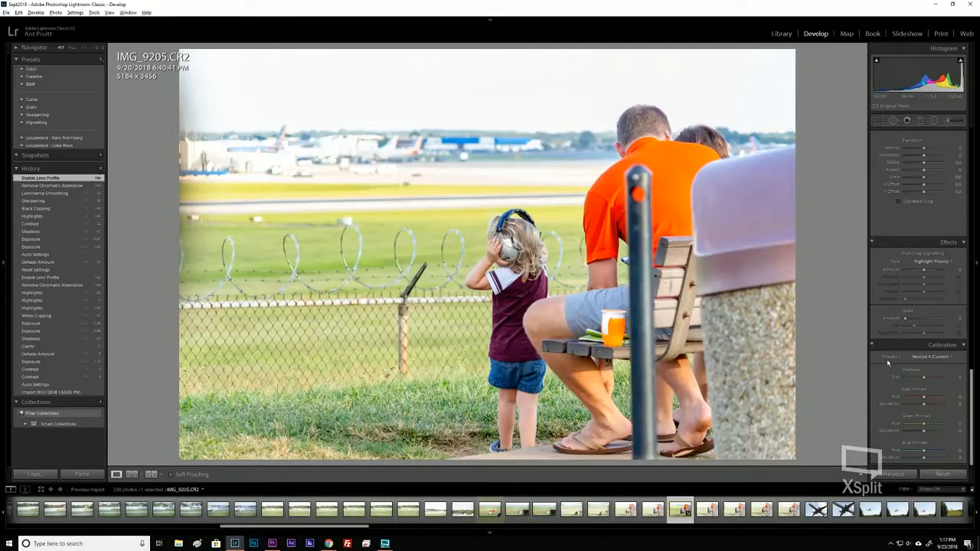
{"action": "scroll", "coordinate": [887, 362], "scroll_direction": "up", "scroll_amount": 10}
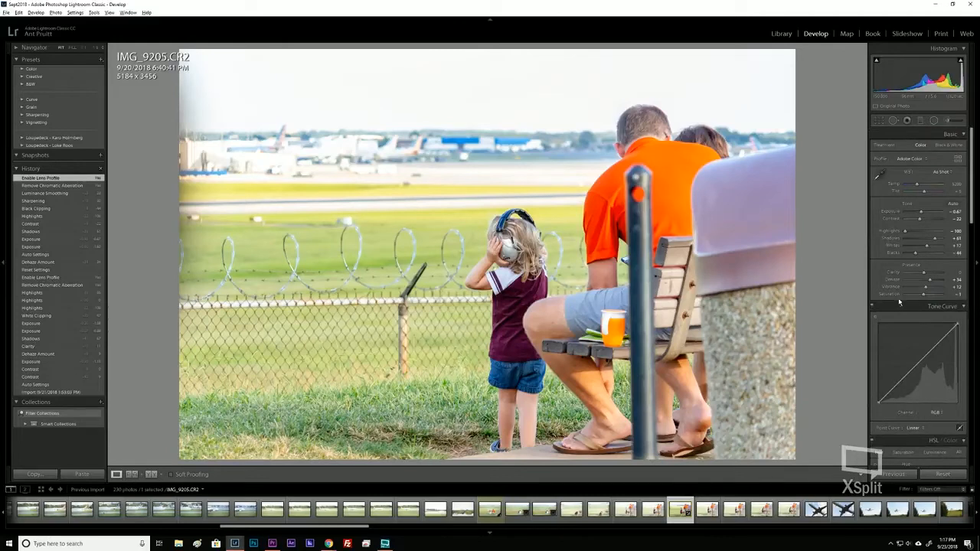
{"action": "key", "text": "ctrl"}
{"action": "key", "text": "ctrl"}
{"action": "left_click_drag", "start_coordinate": [923, 298], "coordinate": [926, 297]}
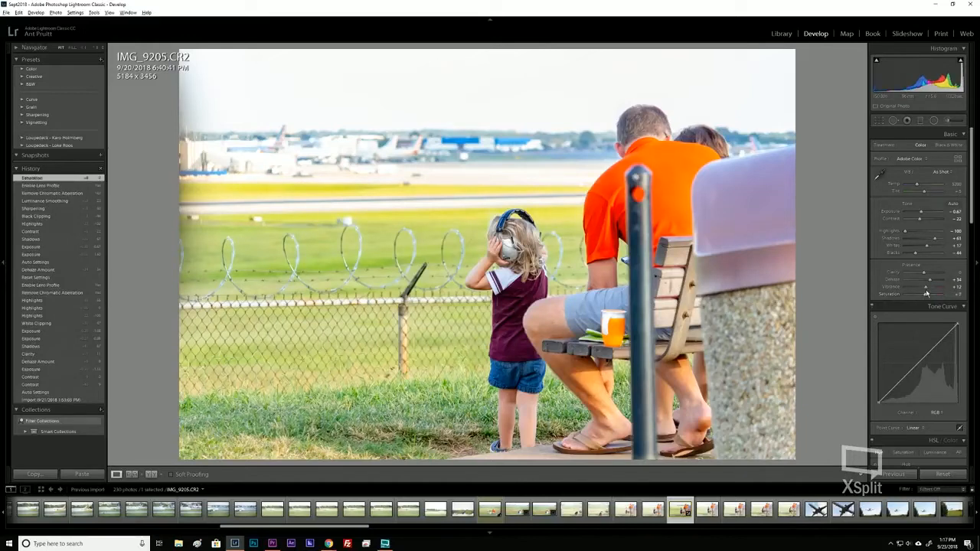
{"action": "left_click_drag", "start_coordinate": [926, 291], "coordinate": [925, 291]}
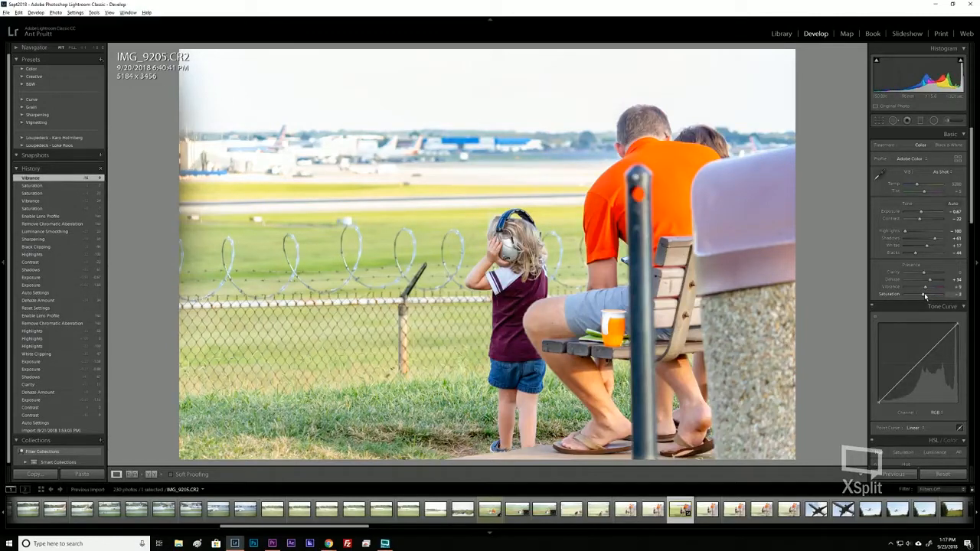
{"action": "left_click_drag", "start_coordinate": [925, 296], "coordinate": [925, 296]}
{"action": "double_click", "coordinate": [925, 296]}
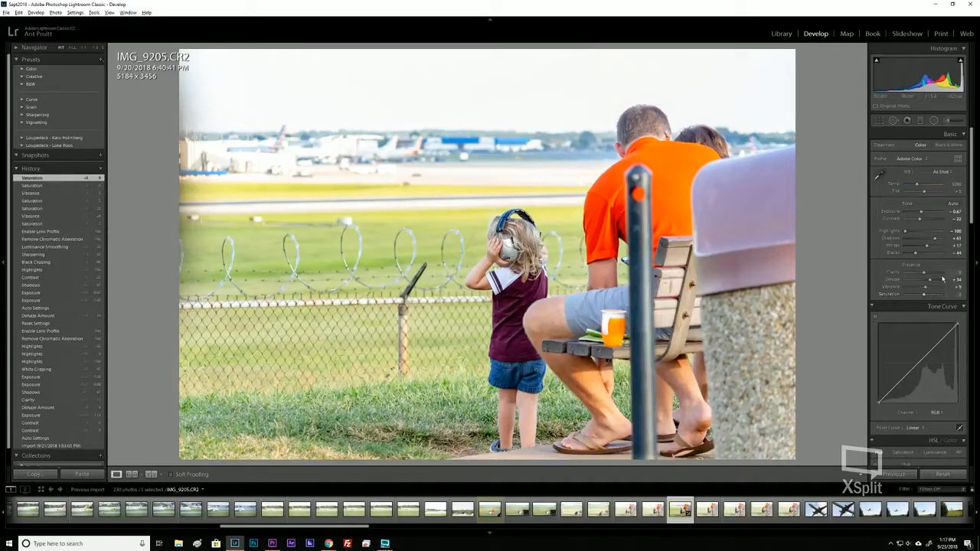
Try lower overall Saturation values on the photo, then reset Saturation to 0.
{"action": "left_click_drag", "start_coordinate": [925, 288], "coordinate": [925, 289]}
{"action": "key", "text": "ctrl"}
{"action": "key", "text": "Down"}
{"action": "key", "text": "Down"}
{"action": "key", "text": "Down"}
{"action": "key", "text": "Down"}
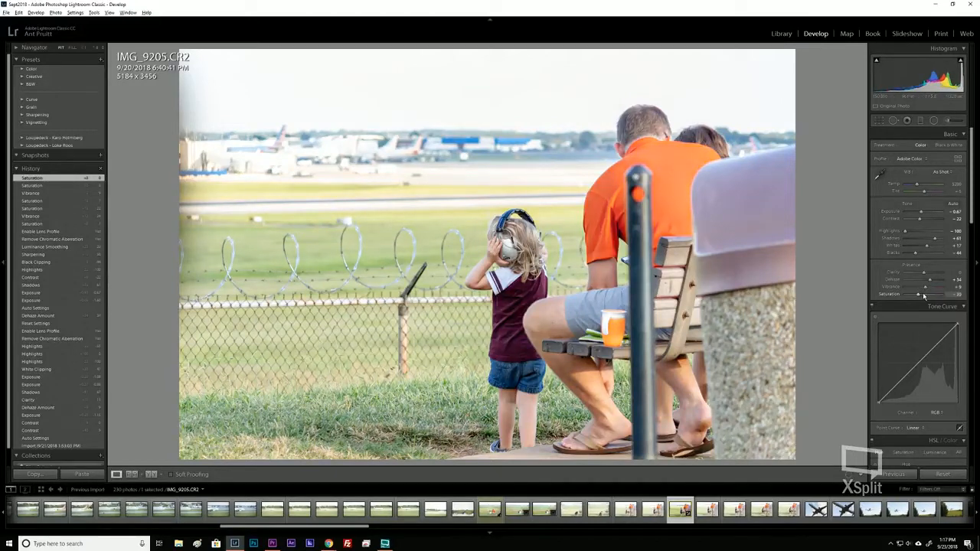
{"action": "key", "text": "Down"}
{"action": "key", "text": "Down"}
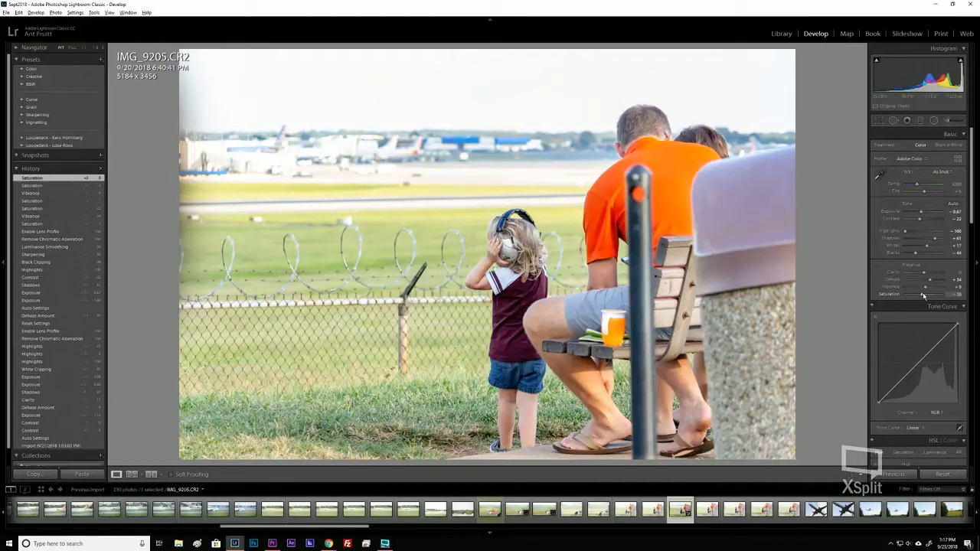
{"action": "double_click", "coordinate": [923, 295]}
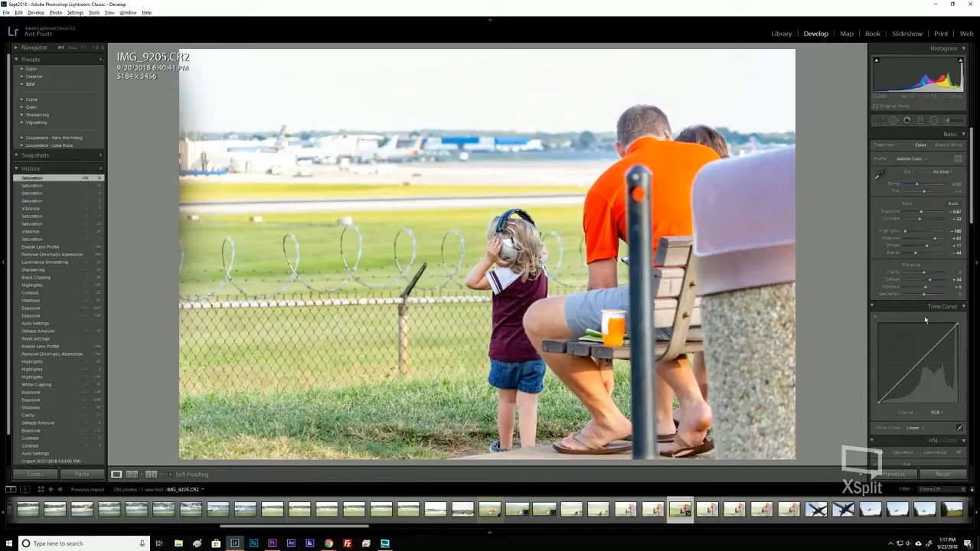
Reduce the saturation of only the orange tones in the photo to about -38.
{"action": "scroll", "coordinate": [897, 341], "scroll_direction": "down", "scroll_amount": 2}
{"action": "scroll", "coordinate": [898, 339], "scroll_direction": "down", "scroll_amount": 4}
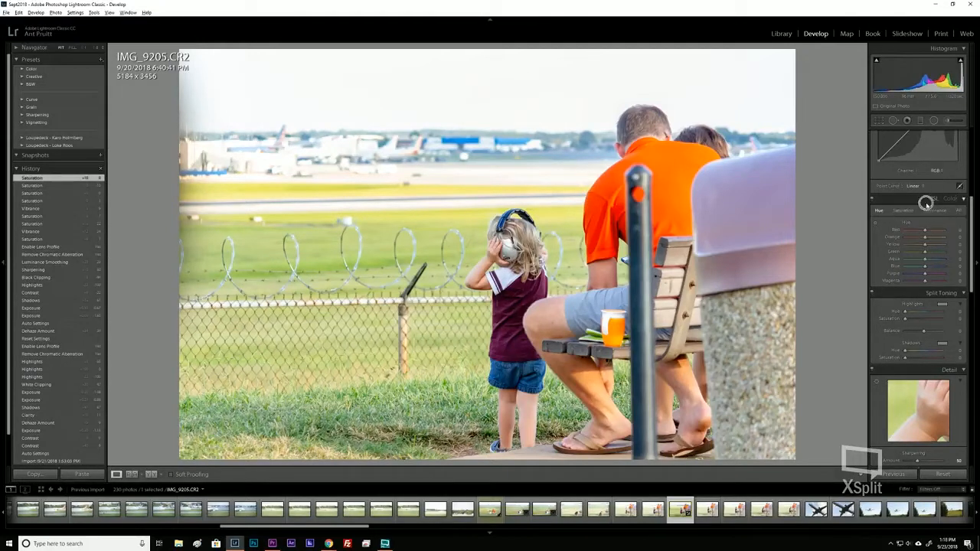
{"action": "left_click", "coordinate": [902, 211]}
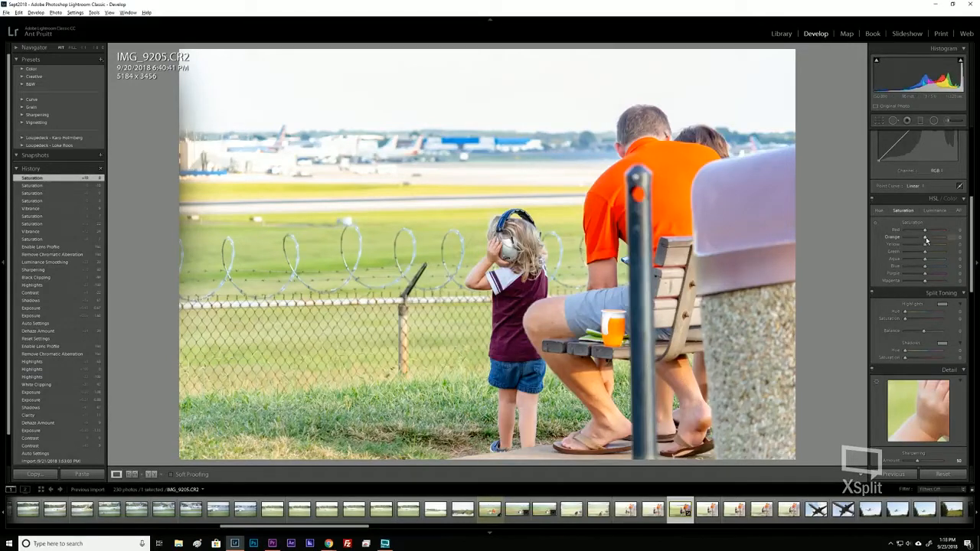
{"action": "left_click_drag", "start_coordinate": [925, 239], "coordinate": [919, 238]}
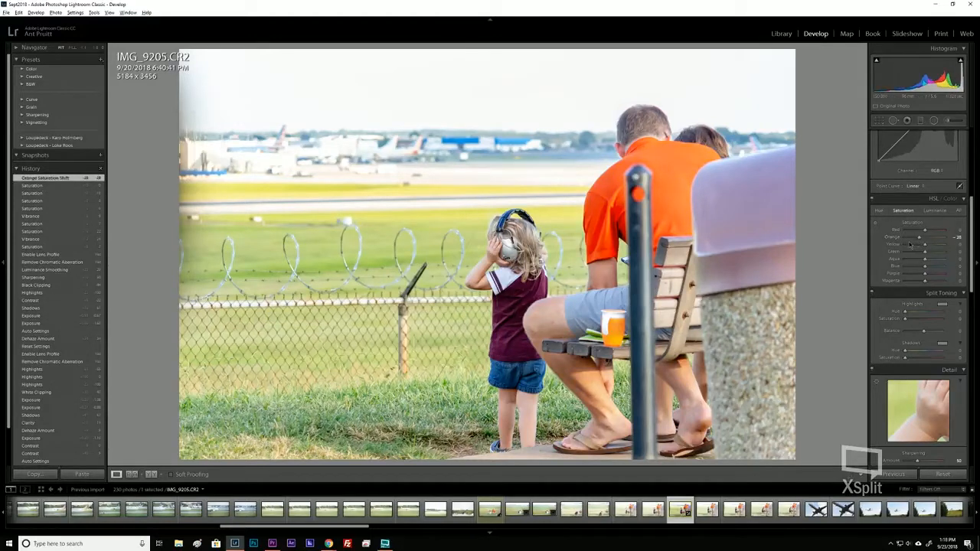
{"action": "mouse_move", "coordinate": [918, 240]}
{"action": "left_mouse_down"}
{"action": "mouse_move", "coordinate": [888, 243]}
{"action": "mouse_move", "coordinate": [921, 243]}
{"action": "left_mouse_up"}
{"action": "double_click", "coordinate": [925, 239]}
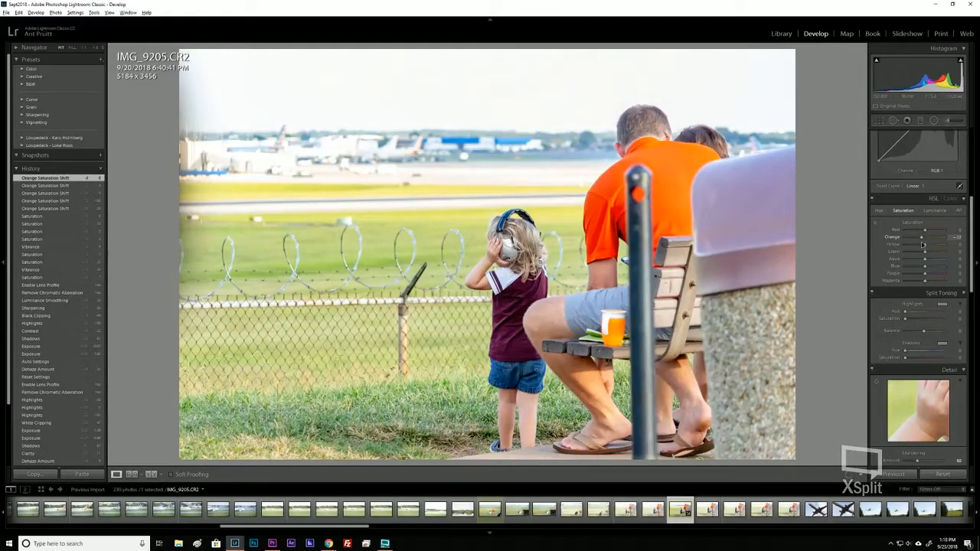
{"action": "left_click_drag", "start_coordinate": [923, 245], "coordinate": [922, 244]}
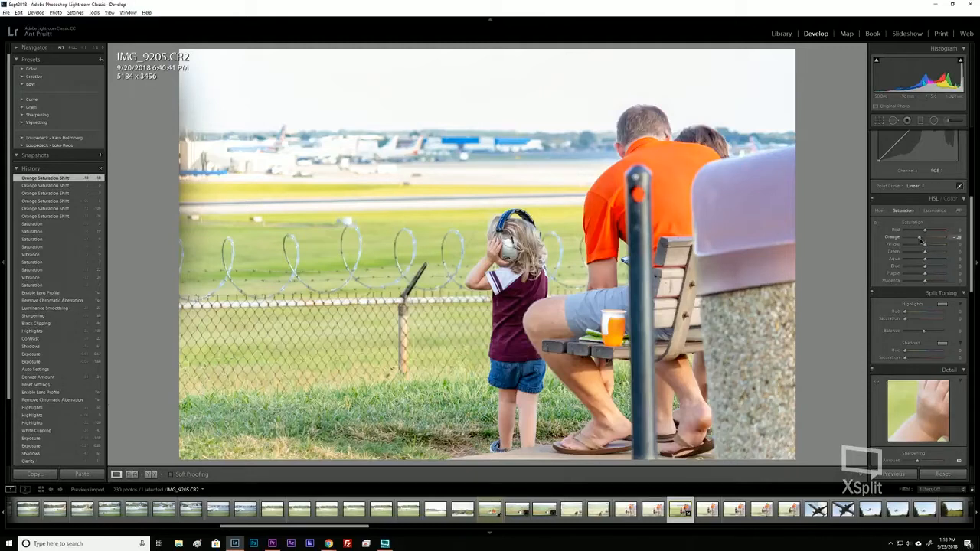
{"action": "left_click_drag", "start_coordinate": [921, 238], "coordinate": [918, 247]}
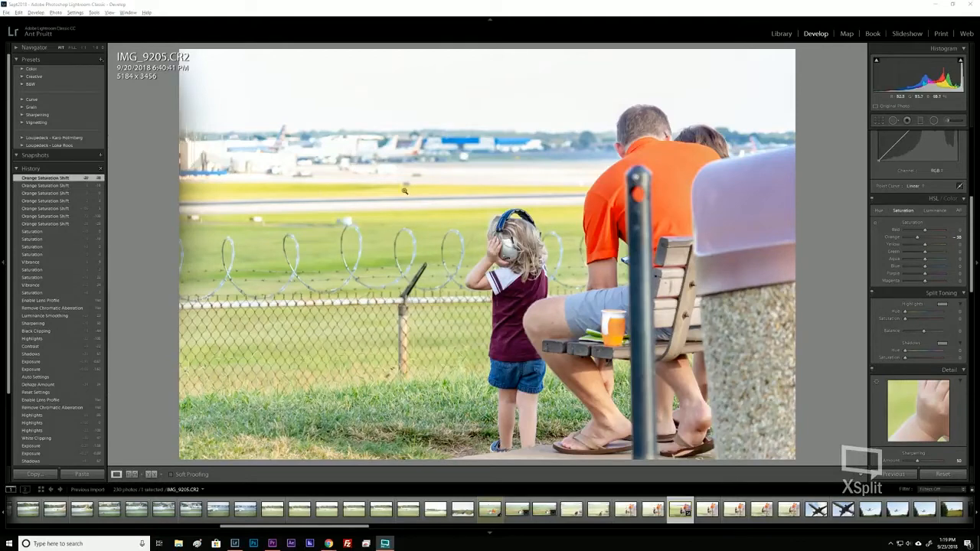
Switch to the wider airport photo IMG_9198.CR2 and reset its develop settings.
{"action": "left_click", "coordinate": [485, 522]}
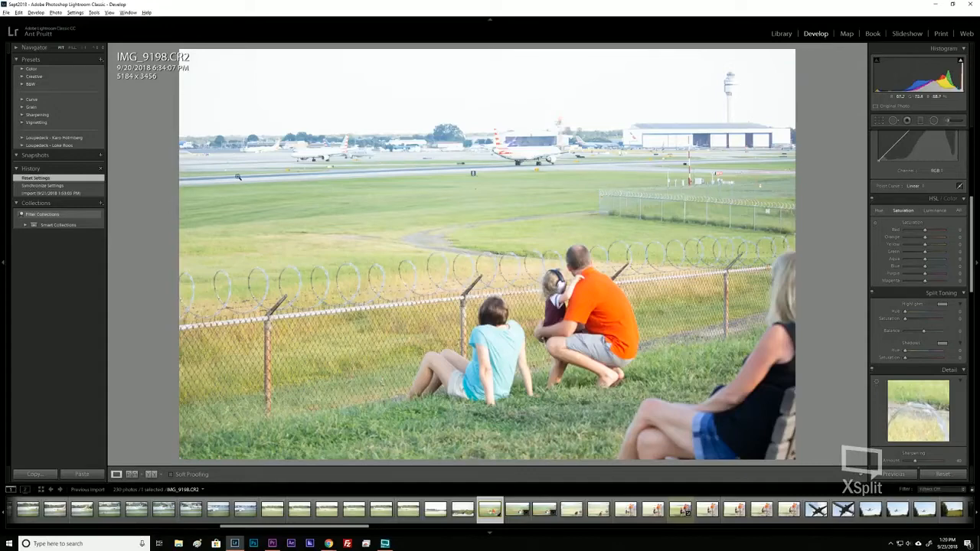
{"action": "left_click", "coordinate": [676, 512]}
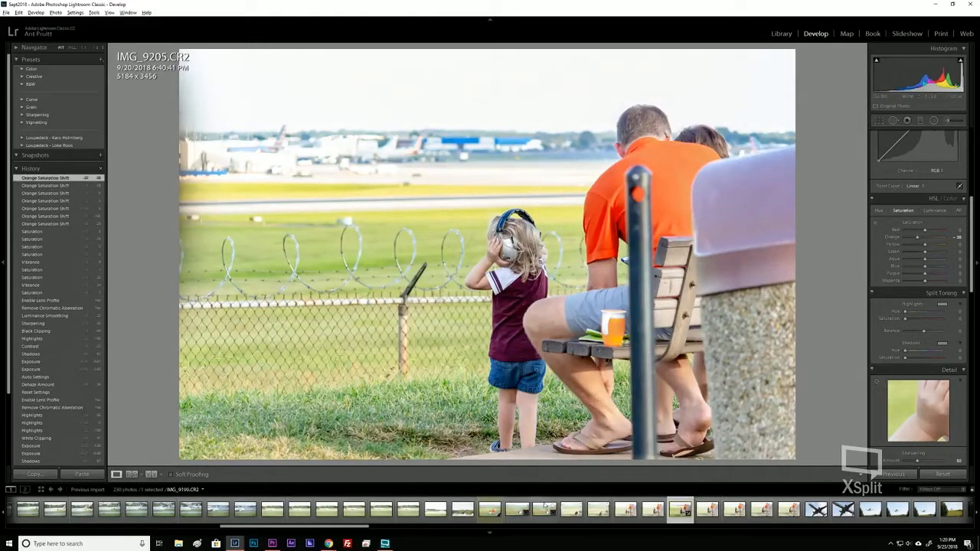
{"action": "left_click", "coordinate": [490, 509]}
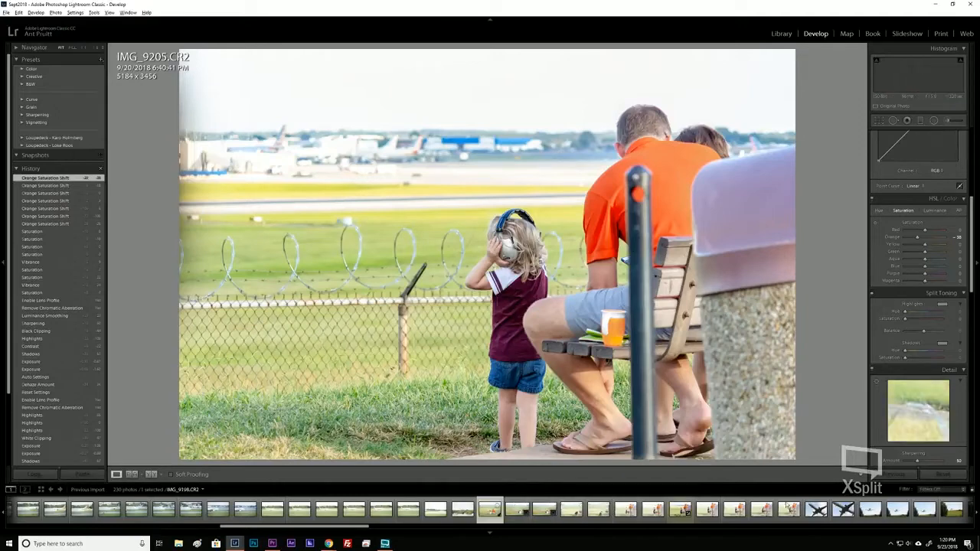
{"action": "left_click", "coordinate": [952, 474]}
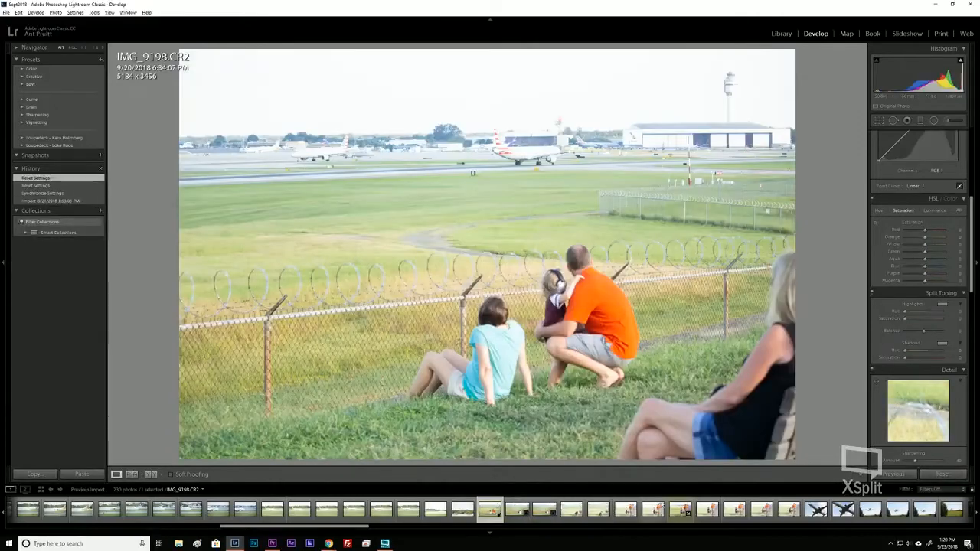
Synchronize all checked develop settings from IMG_9205.CR2 to IMG_9198.CR2.
{"action": "left_click", "coordinate": [675, 519]}
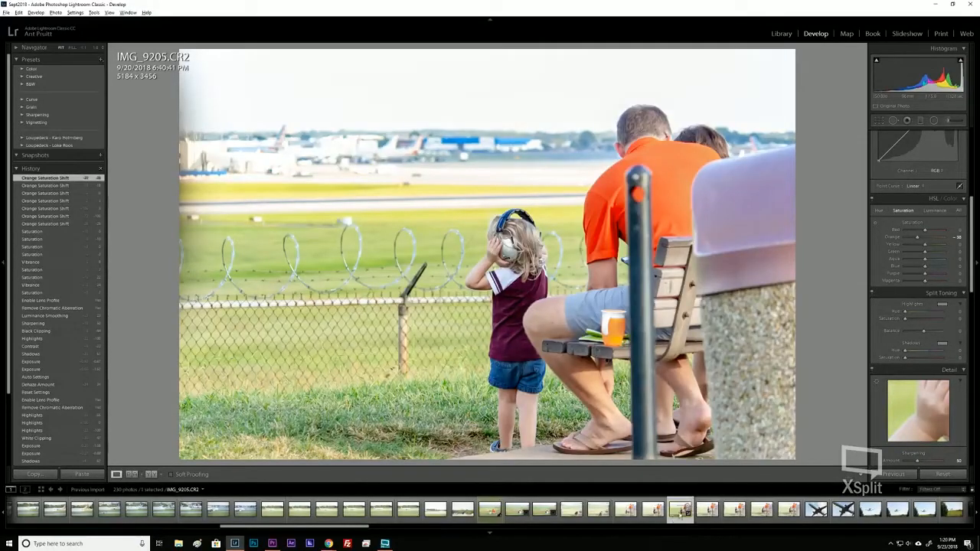
{"action": "left_click", "coordinate": [675, 515]}
{"action": "key", "text": "ctrl"}
{"action": "key", "text": "ctrl"}
{"action": "left_click", "coordinate": [488, 511], "text": "ctrl"}
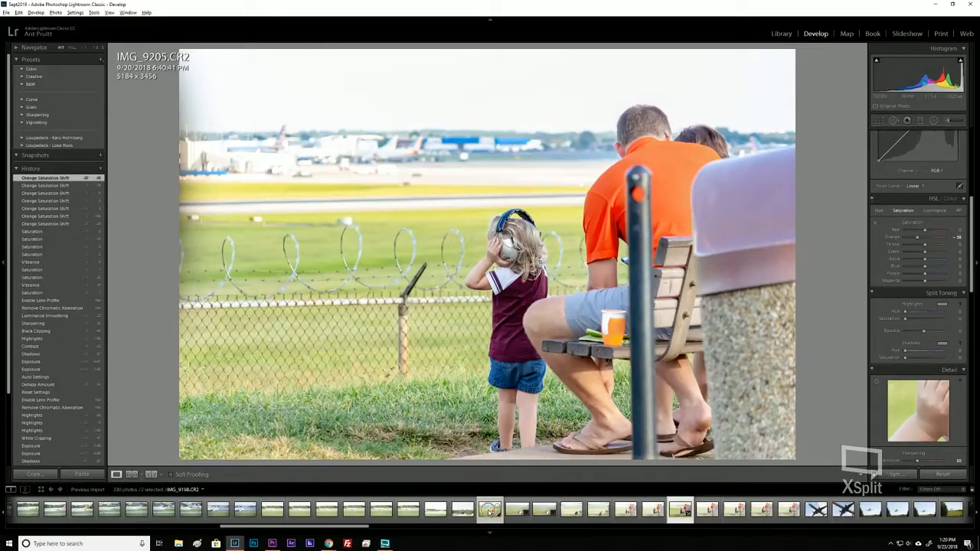
{"action": "key", "text": "ctrl"}
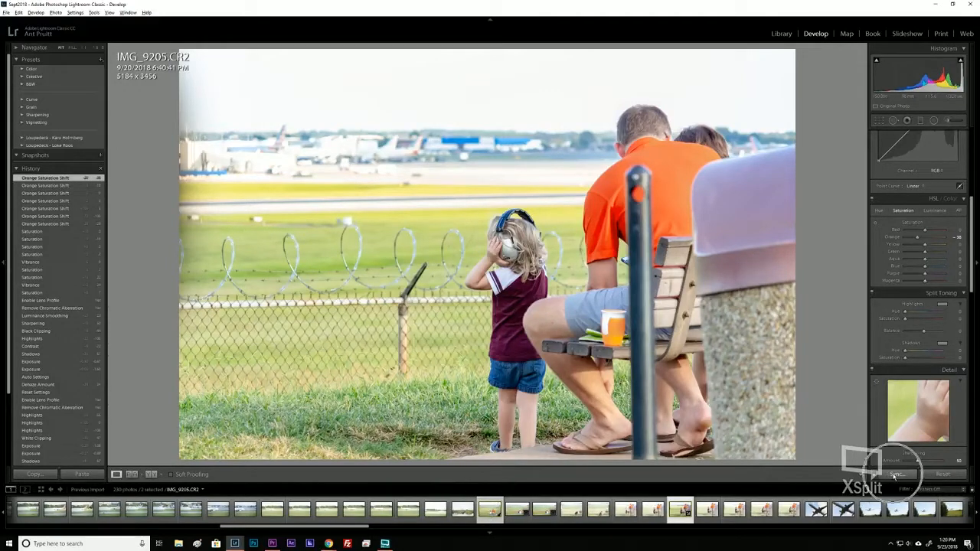
{"action": "left_click", "coordinate": [895, 475]}
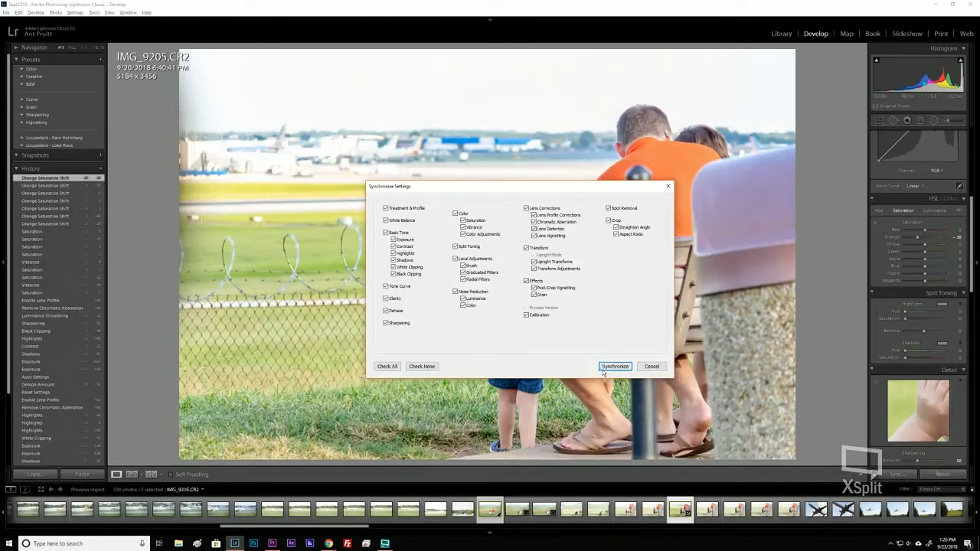
{"action": "left_click", "coordinate": [614, 366]}
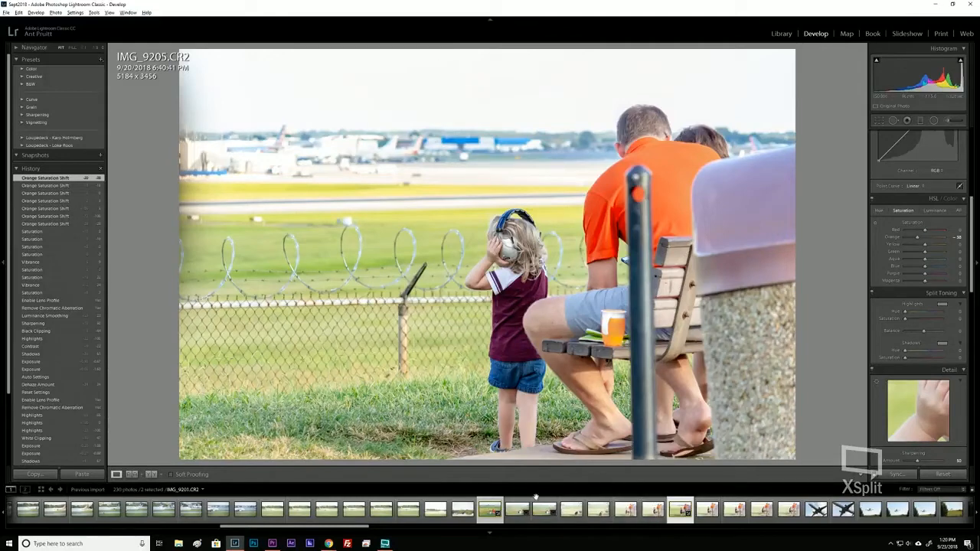
Compare IMG_9198.CR2 with IMG_9205.CR2 and review its synchronized detail and lens correction settings.
{"action": "left_click", "coordinate": [490, 509]}
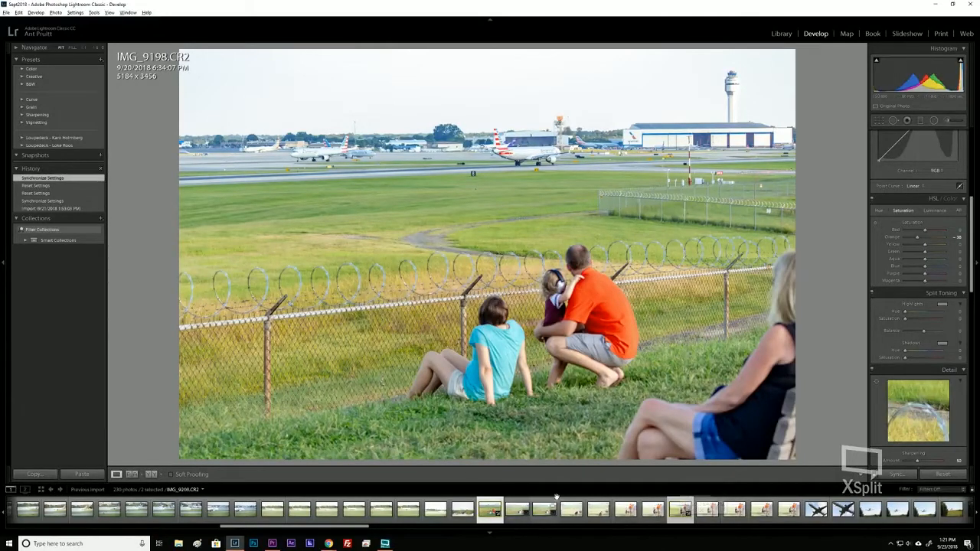
{"action": "left_click", "coordinate": [678, 518]}
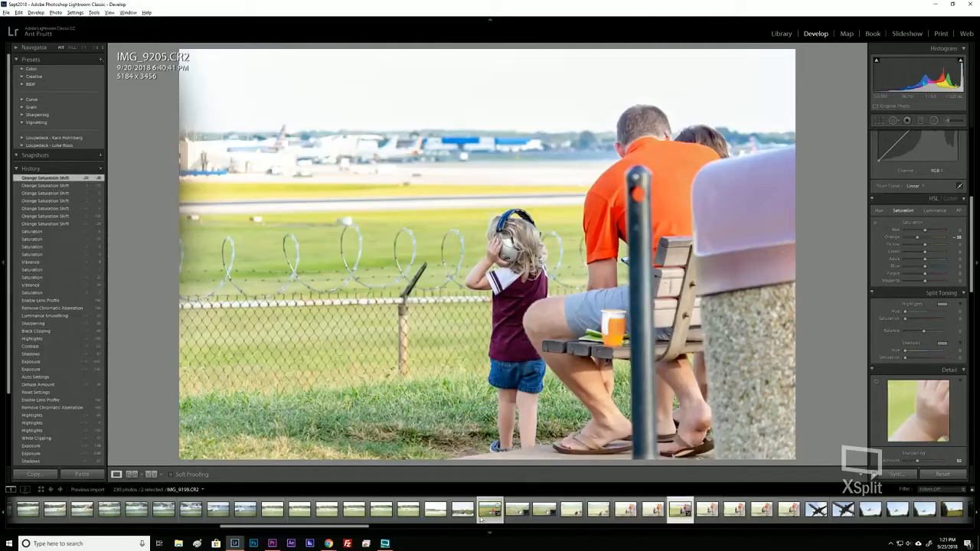
{"action": "left_click", "coordinate": [481, 518]}
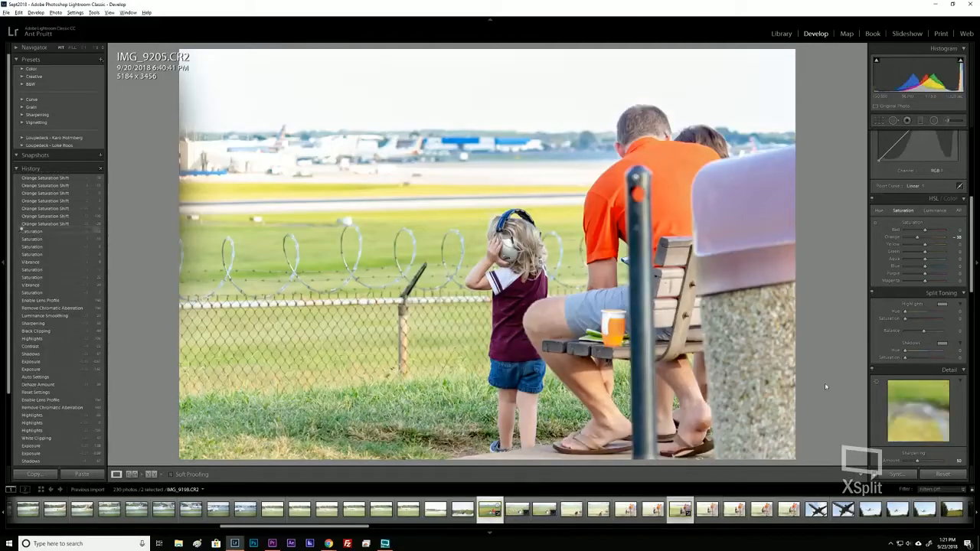
{"action": "scroll", "coordinate": [880, 331], "scroll_direction": "down", "scroll_amount": 5}
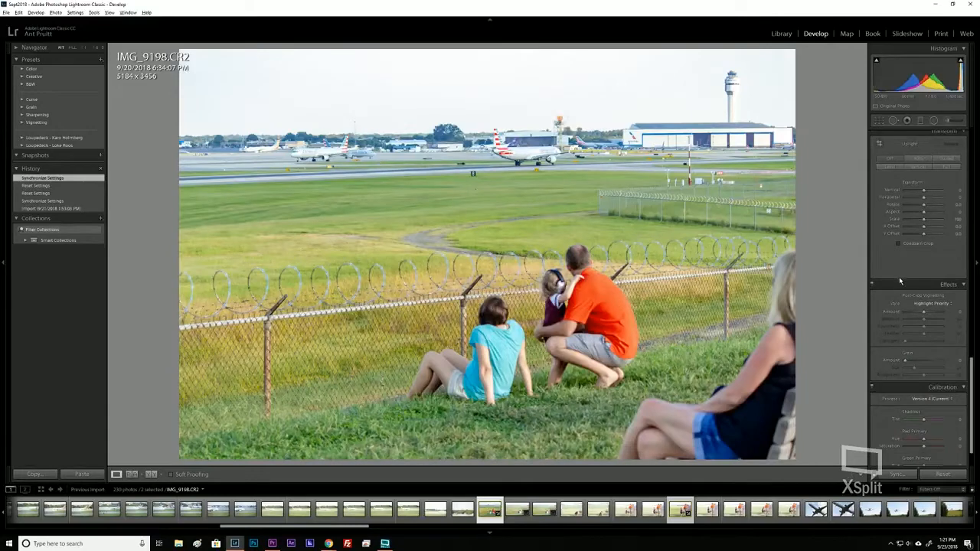
{"action": "scroll", "coordinate": [903, 329], "scroll_direction": "up", "scroll_amount": 4}
{"action": "scroll", "coordinate": [904, 318], "scroll_direction": "up", "scroll_amount": 2}
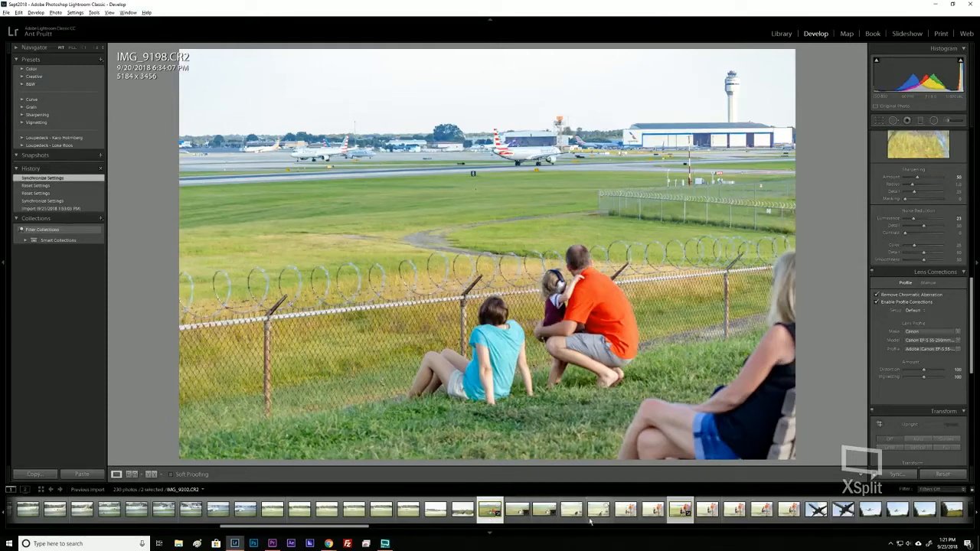
Select only IMG_9198.CR2 and IMG_9205.CR2 and open them together as layers in Photoshop.
{"action": "left_click", "coordinate": [492, 522]}
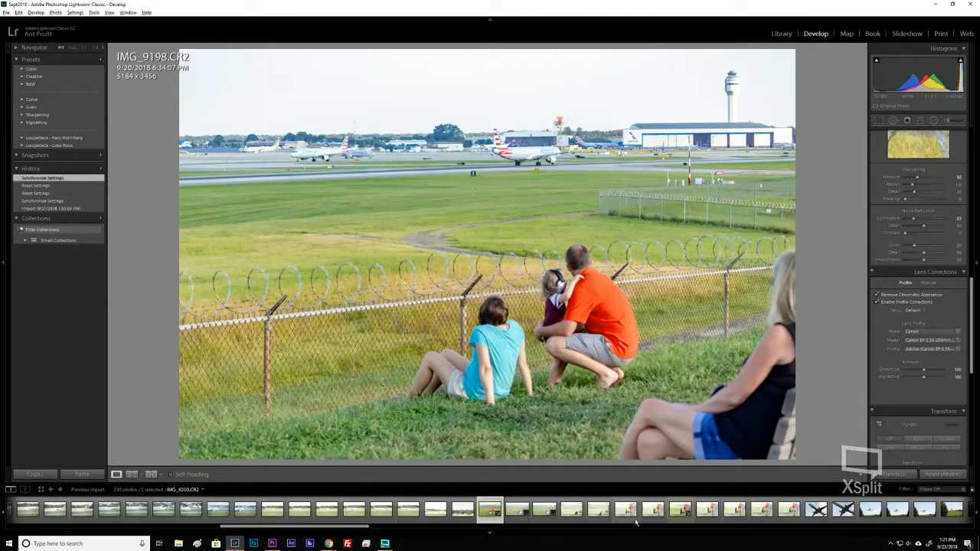
{"action": "left_click", "coordinate": [685, 520], "text": "shift"}
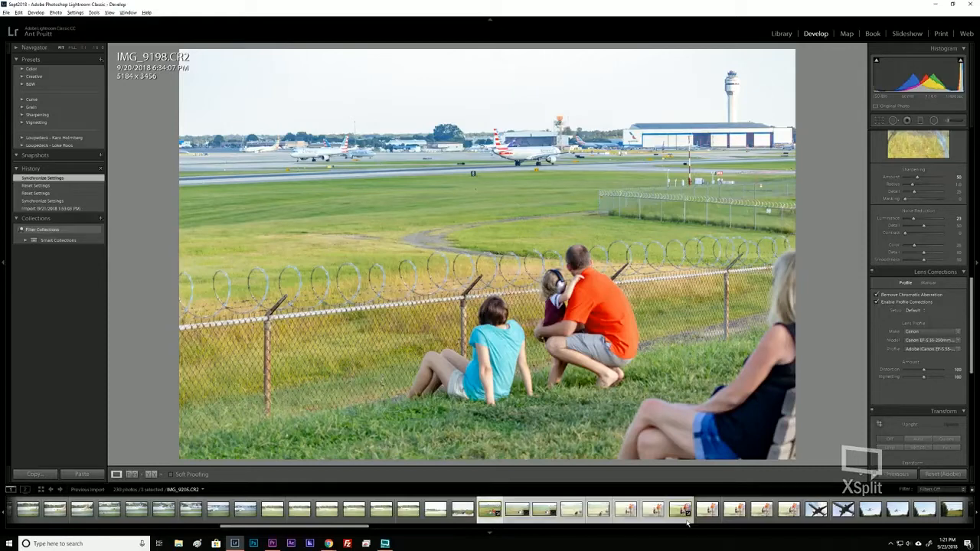
{"action": "left_click", "coordinate": [489, 520]}
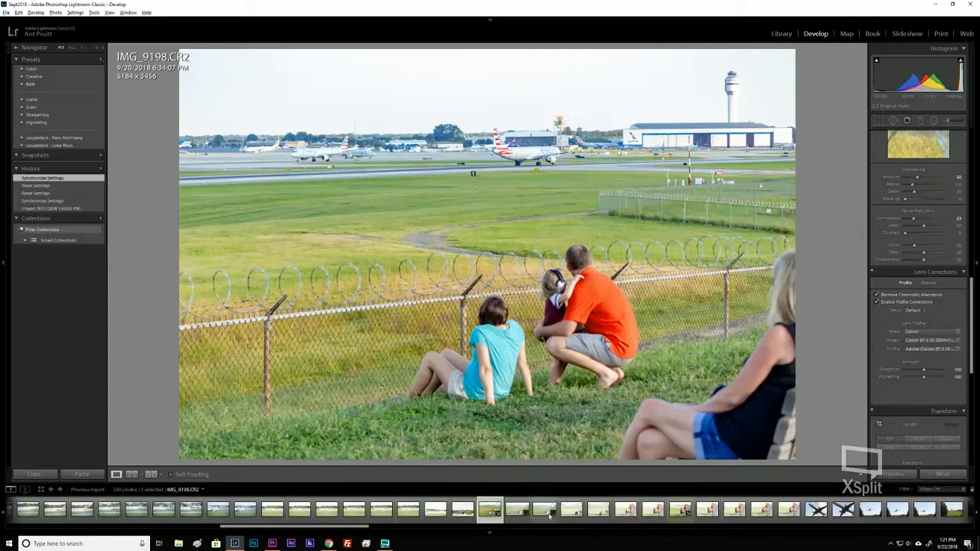
{"action": "left_click", "coordinate": [672, 520], "text": "ctrl"}
{"action": "right_click", "coordinate": [673, 520]}
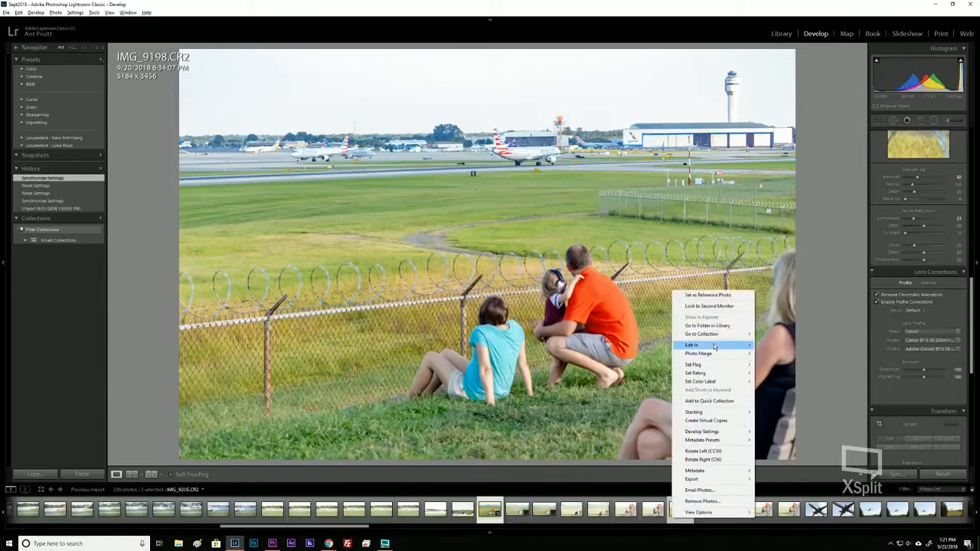
{"action": "mouse_move", "coordinate": [714, 346]}
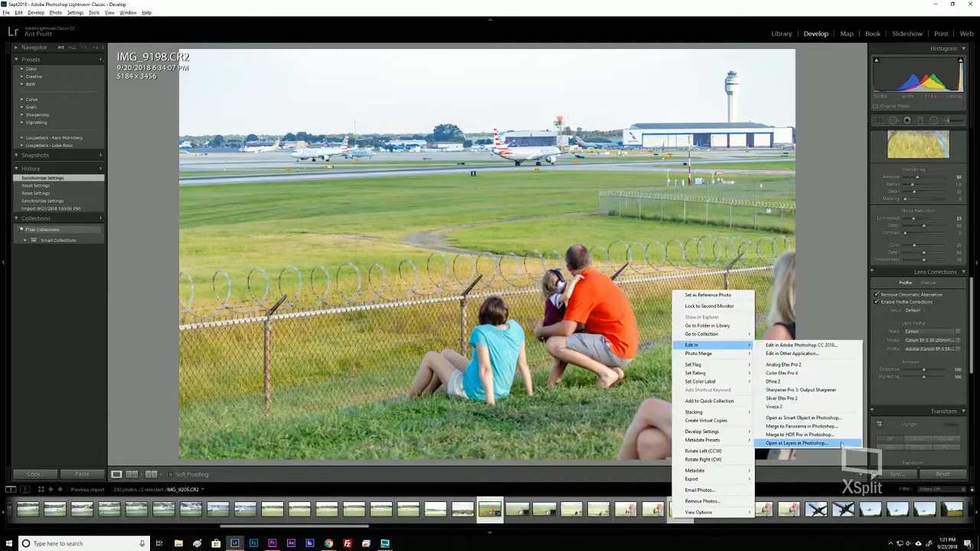
{"action": "left_click", "coordinate": [796, 443]}
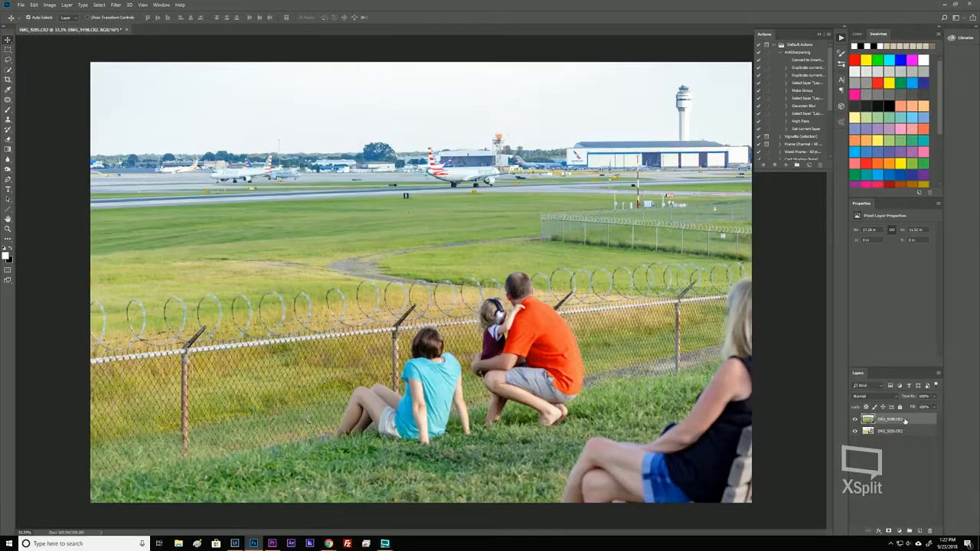
Hide the IMG_9198.CR2 layer to view the IMG_9205.CR2 layer beneath, and show it again.
{"action": "double_click", "coordinate": [910, 431]}
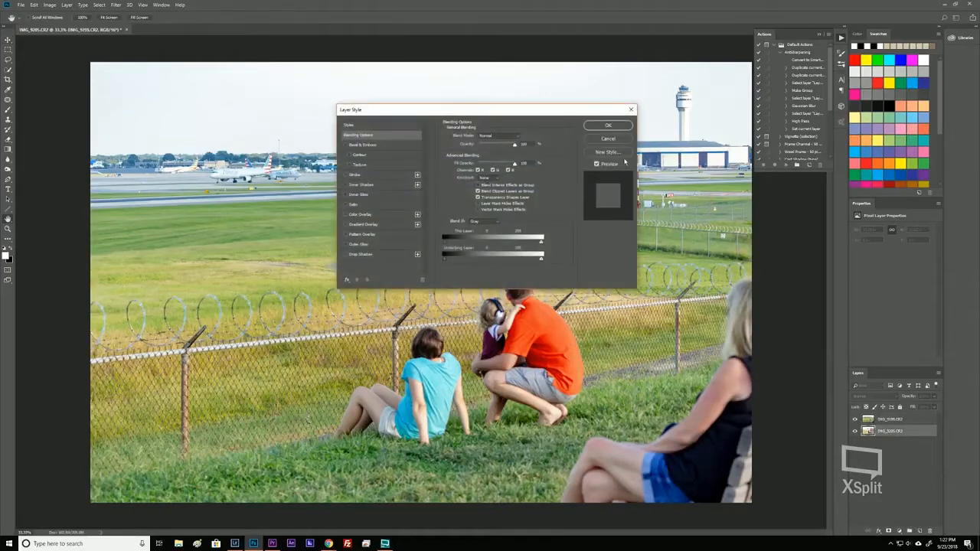
{"action": "left_click", "coordinate": [608, 138]}
{"action": "left_click", "coordinate": [881, 423]}
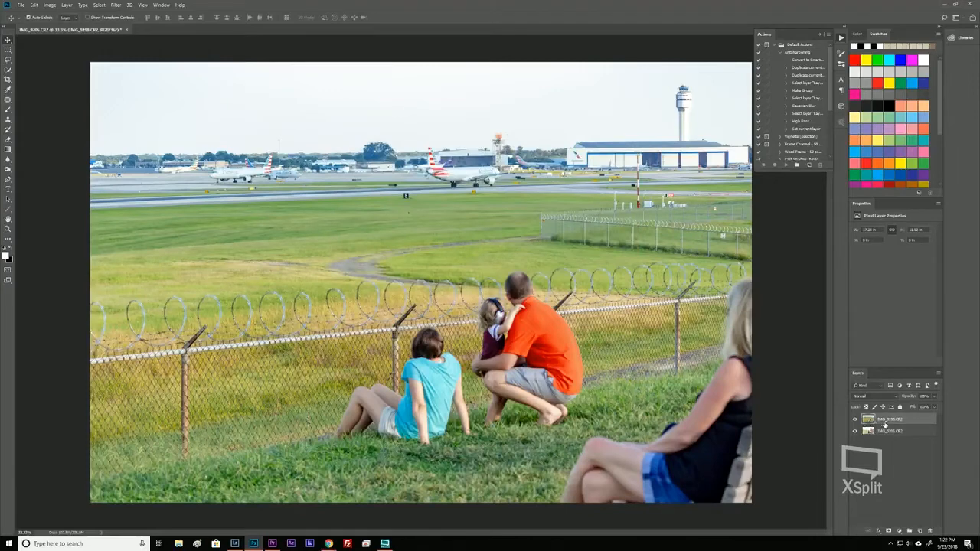
{"action": "left_click", "coordinate": [855, 420]}
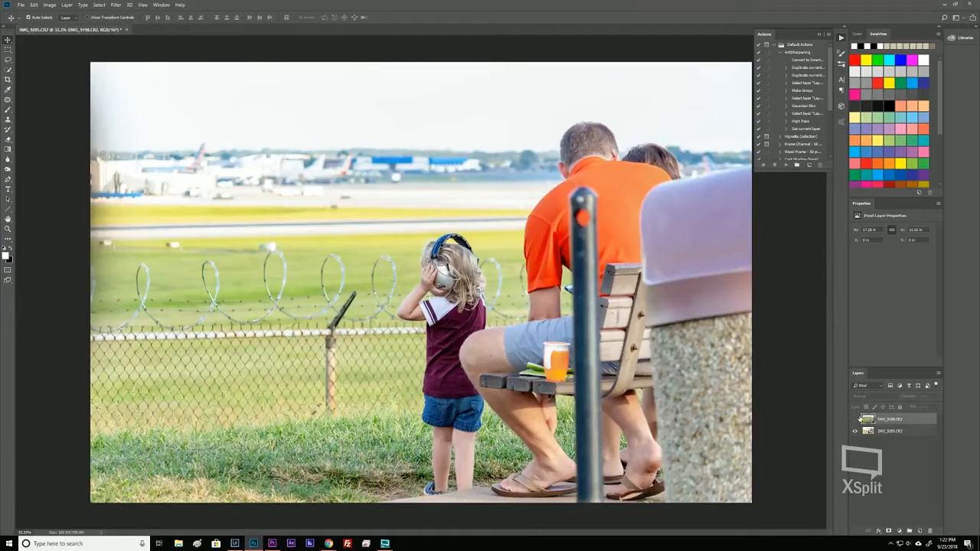
{"action": "left_click", "coordinate": [855, 420]}
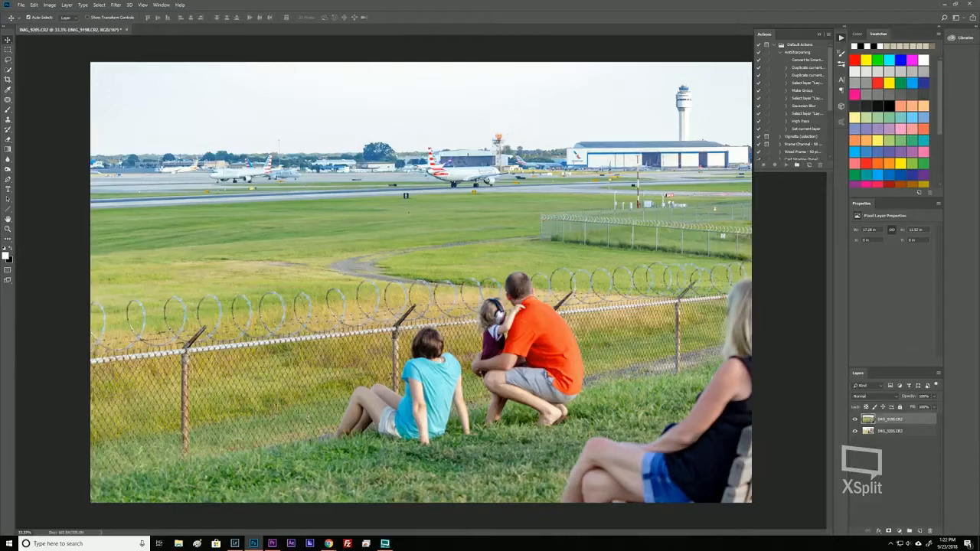
Lower the opacity of the IMG_9198.CR2 layer to about half and deselect the layers.
{"action": "left_click", "coordinate": [934, 397]}
{"action": "key", "text": "ctrl"}
{"action": "key", "text": "ctrl"}
{"action": "left_click", "coordinate": [934, 398]}
{"action": "left_click_drag", "start_coordinate": [935, 407], "coordinate": [917, 407]}
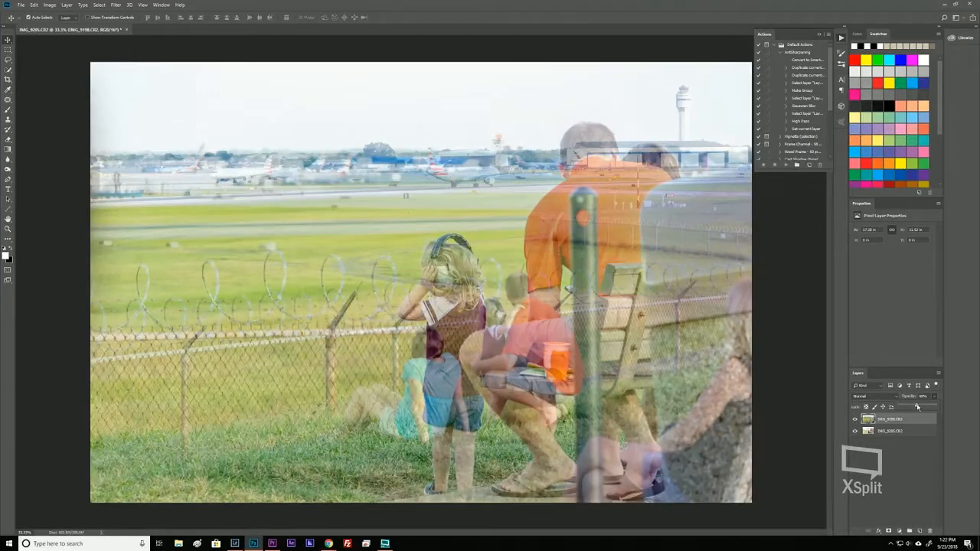
{"action": "left_click", "coordinate": [915, 447]}
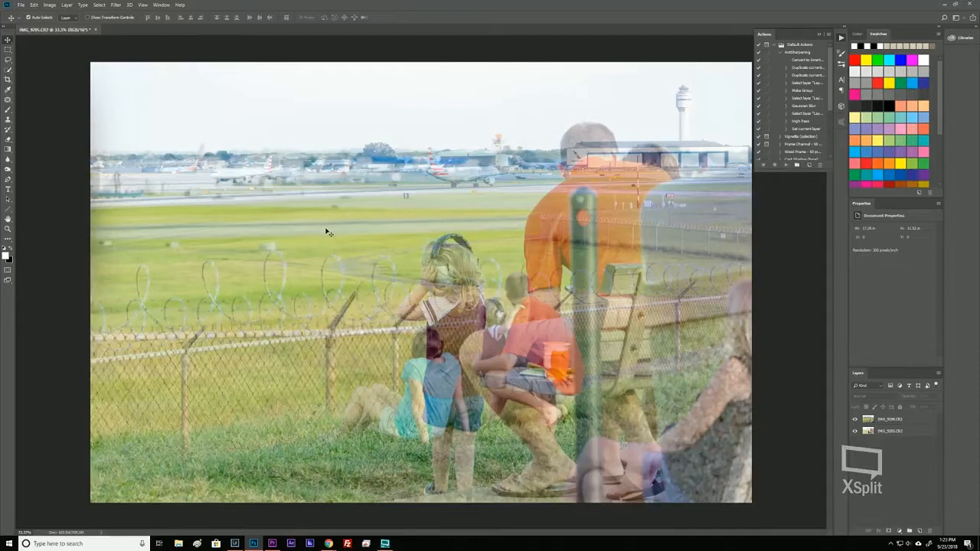
{"action": "left_click", "coordinate": [888, 420]}
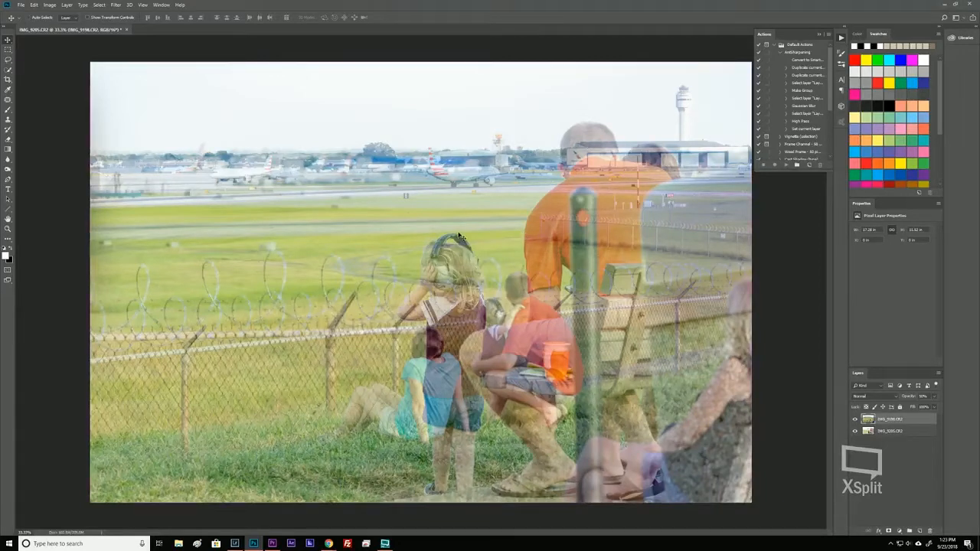
{"action": "key", "text": "ctrl+t"}
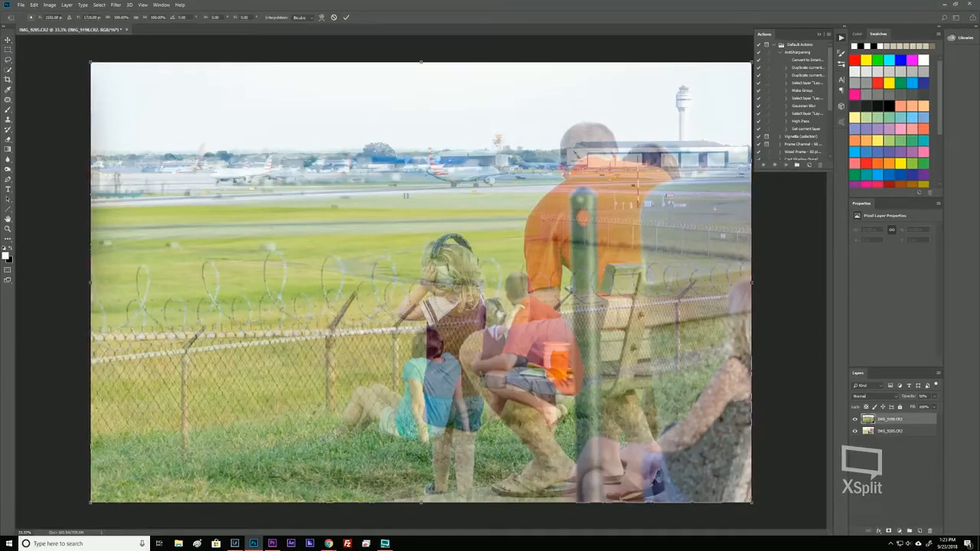
{"action": "left_click", "coordinate": [34, 6]}
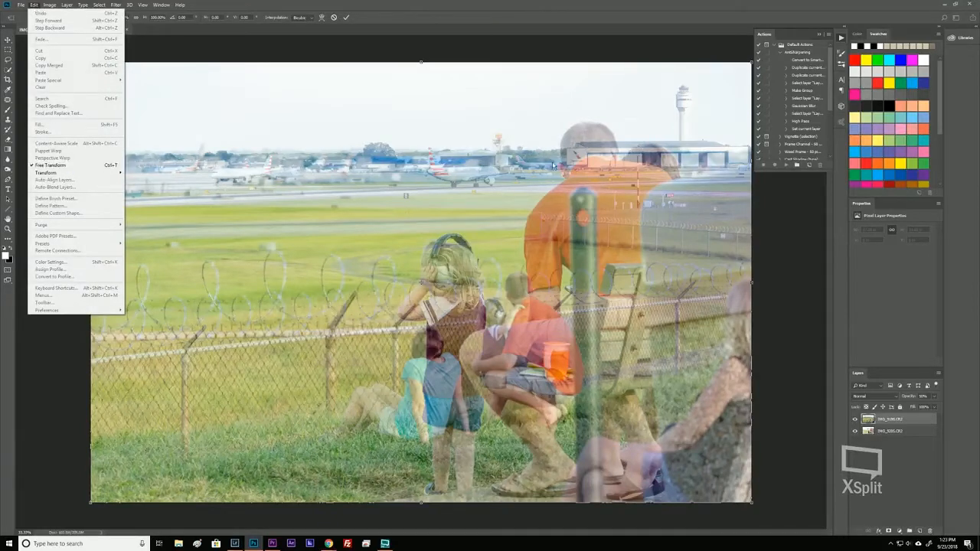
{"action": "left_click", "coordinate": [621, 177]}
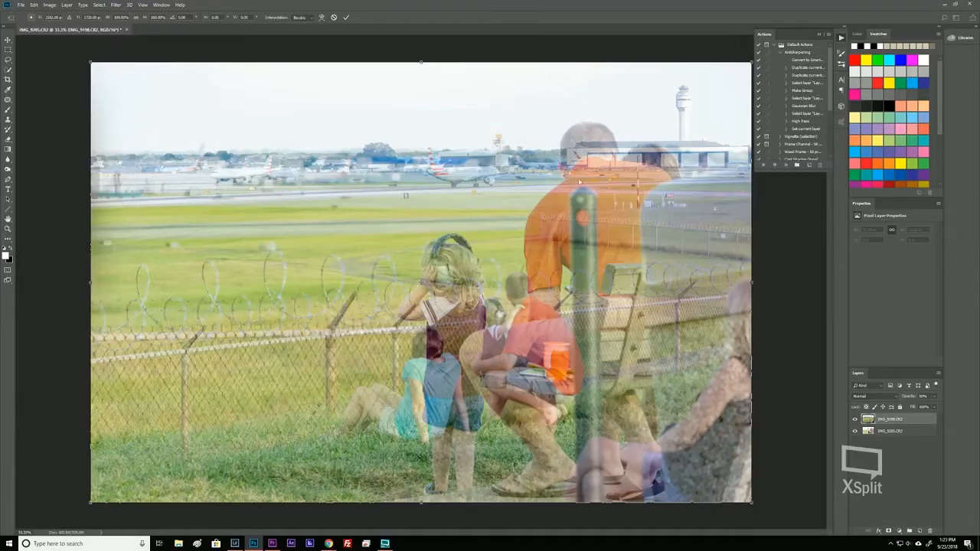
{"action": "left_click_drag", "start_coordinate": [742, 310], "coordinate": [617, 302]}
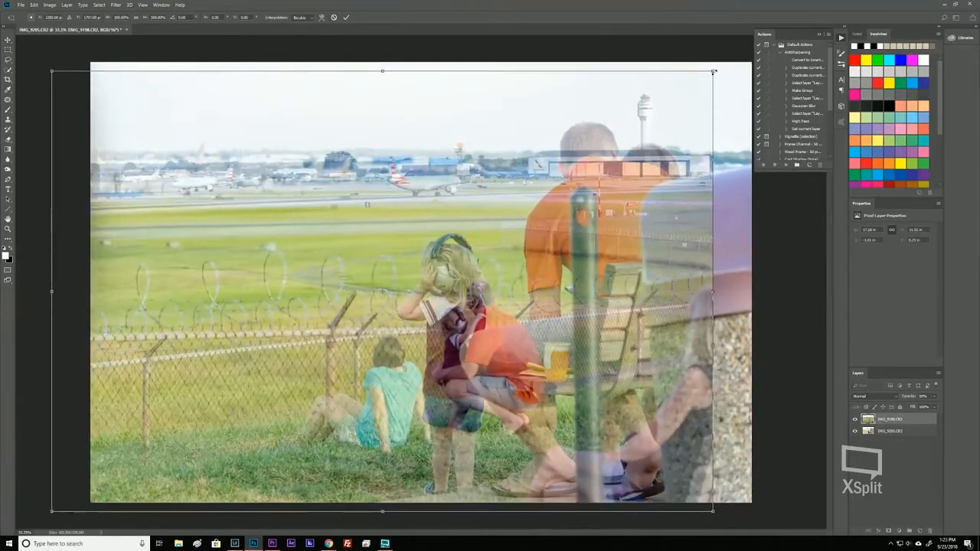
{"action": "left_click_drag", "start_coordinate": [714, 72], "coordinate": [663, 107]}
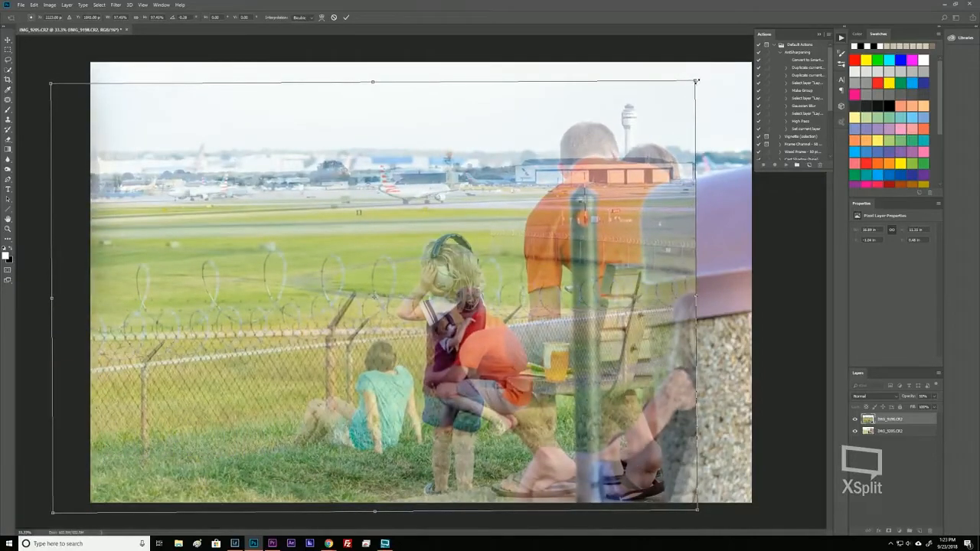
{"action": "left_click_drag", "start_coordinate": [695, 80], "coordinate": [548, 135]}
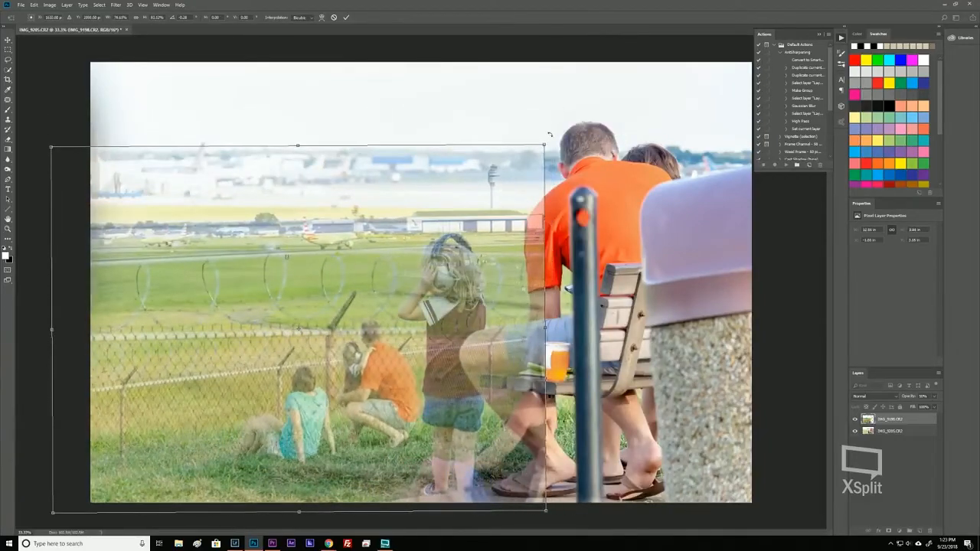
{"action": "key", "text": "ctrl+z"}
{"action": "key", "text": "Escape"}
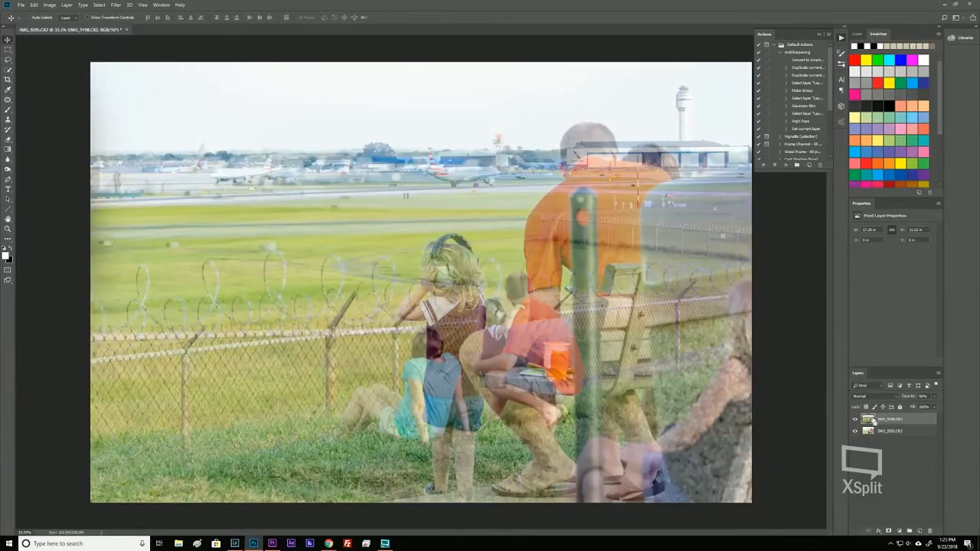
Free-transform the IMG_9198.CR2 layer, enlarging it to about 117% and moving it so its airplane sits near the photo's left side.
{"action": "key", "text": "ctrl+t"}
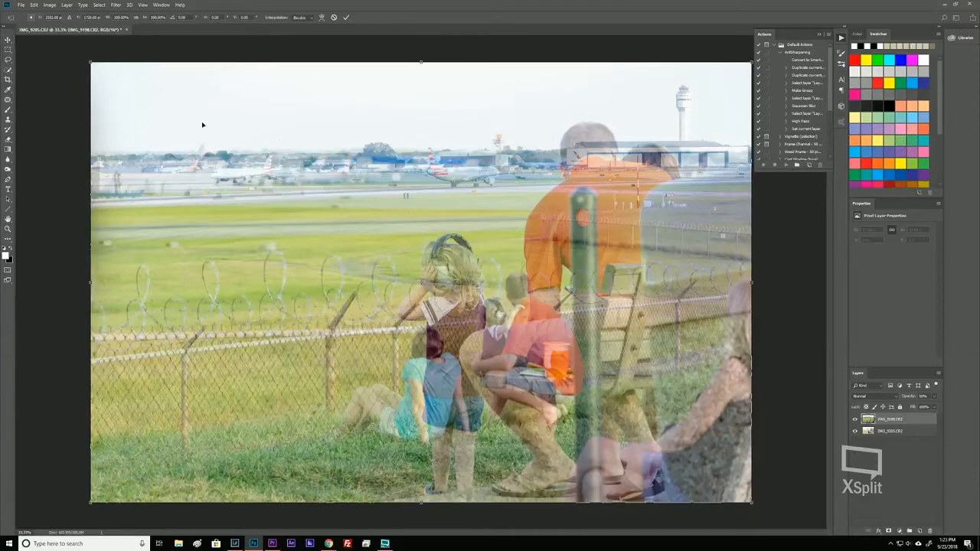
{"action": "left_click_drag", "start_coordinate": [202, 124], "coordinate": [79, 157]}
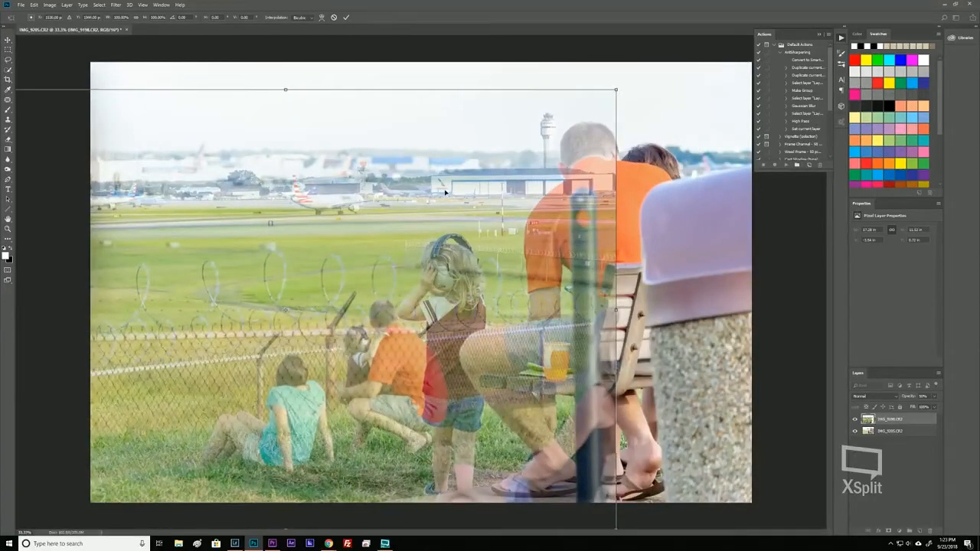
{"action": "left_click_drag", "start_coordinate": [445, 192], "coordinate": [283, 209]}
{"action": "mouse_move", "coordinate": [377, 215]}
{"action": "left_mouse_down"}
{"action": "mouse_move", "coordinate": [361, 218]}
{"action": "mouse_move", "coordinate": [389, 212]}
{"action": "left_mouse_up"}
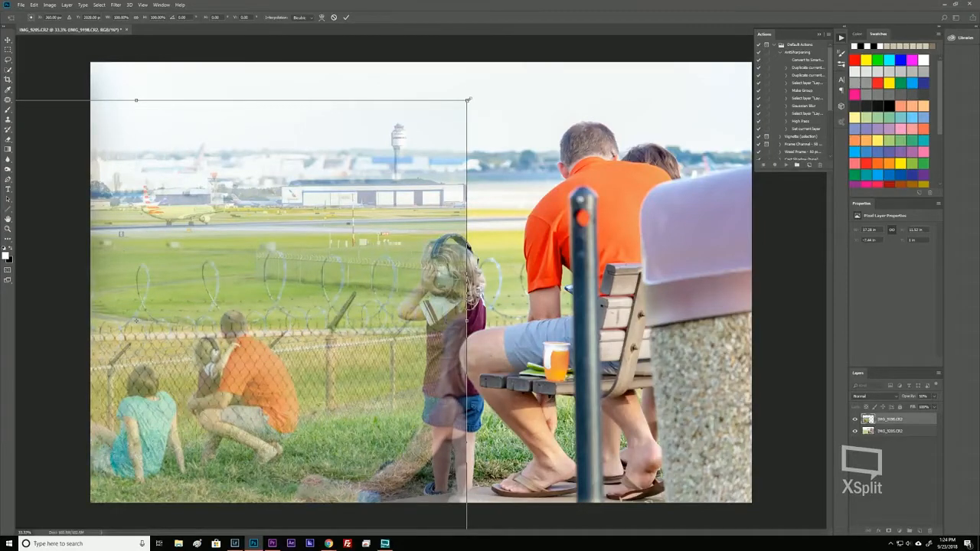
{"action": "left_click_drag", "start_coordinate": [467, 99], "coordinate": [581, 49]}
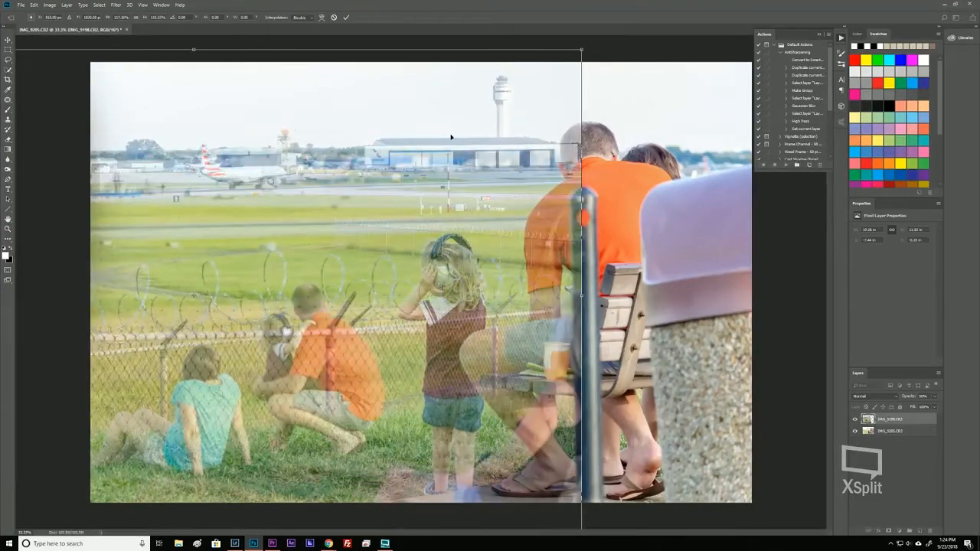
{"action": "left_click_drag", "start_coordinate": [451, 137], "coordinate": [390, 180]}
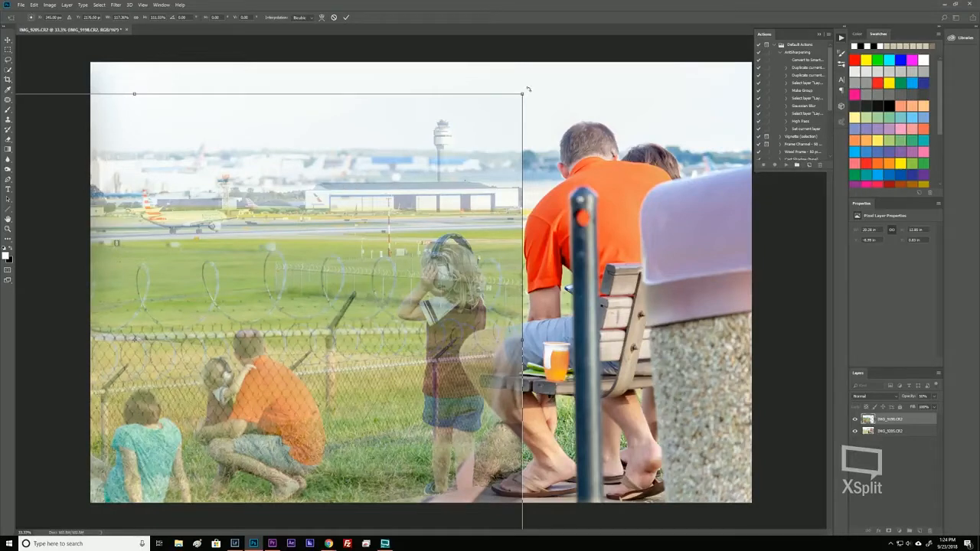
Rotate the IMG_9198.CR2 layer slightly, nudge its airplane to the photo's left edge in line with the runway, and apply the transform.
{"action": "left_click_drag", "start_coordinate": [530, 91], "coordinate": [528, 85]}
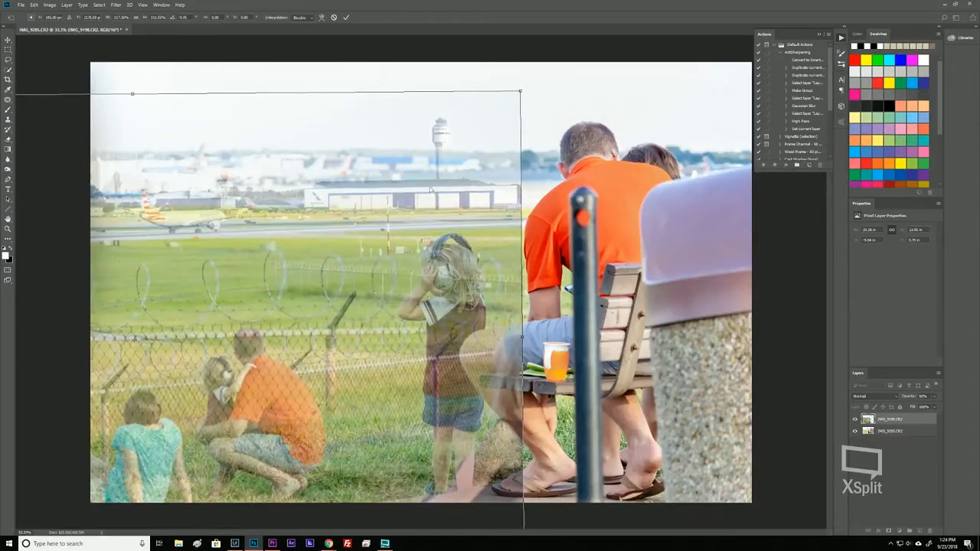
{"action": "left_click_drag", "start_coordinate": [434, 188], "coordinate": [399, 191]}
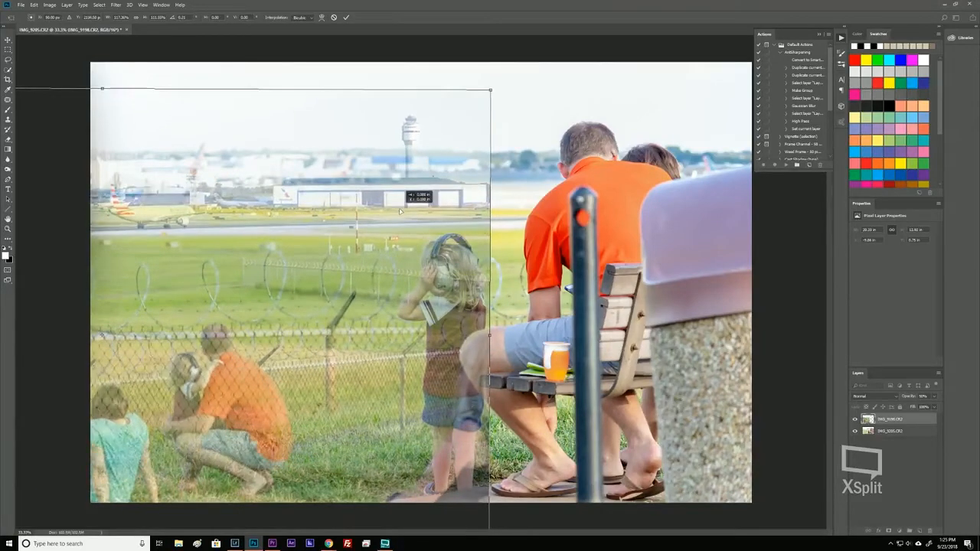
{"action": "left_click_drag", "start_coordinate": [398, 211], "coordinate": [392, 211]}
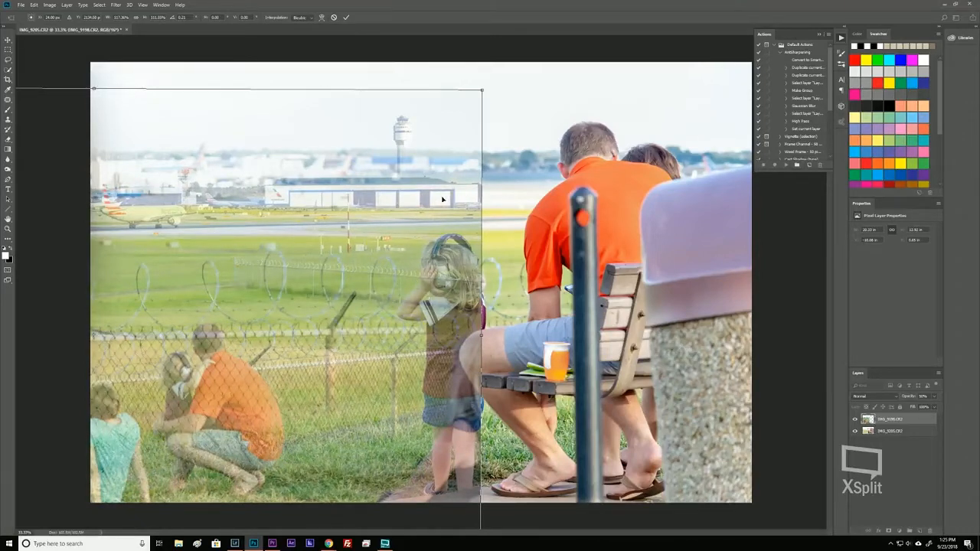
{"action": "mouse_move", "coordinate": [441, 199]}
{"action": "left_mouse_down"}
{"action": "mouse_move", "coordinate": [397, 202]}
{"action": "mouse_move", "coordinate": [445, 199]}
{"action": "left_mouse_up"}
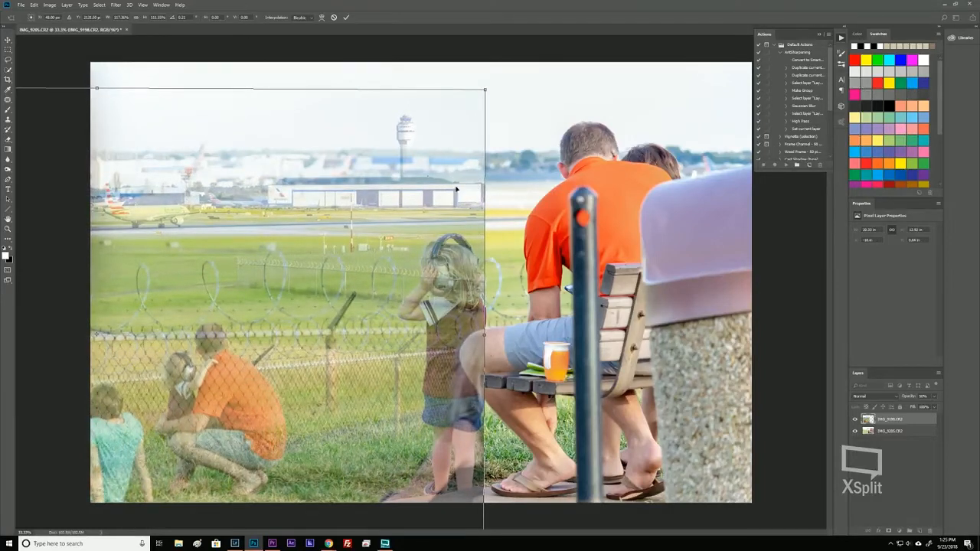
{"action": "left_click", "coordinate": [346, 18]}
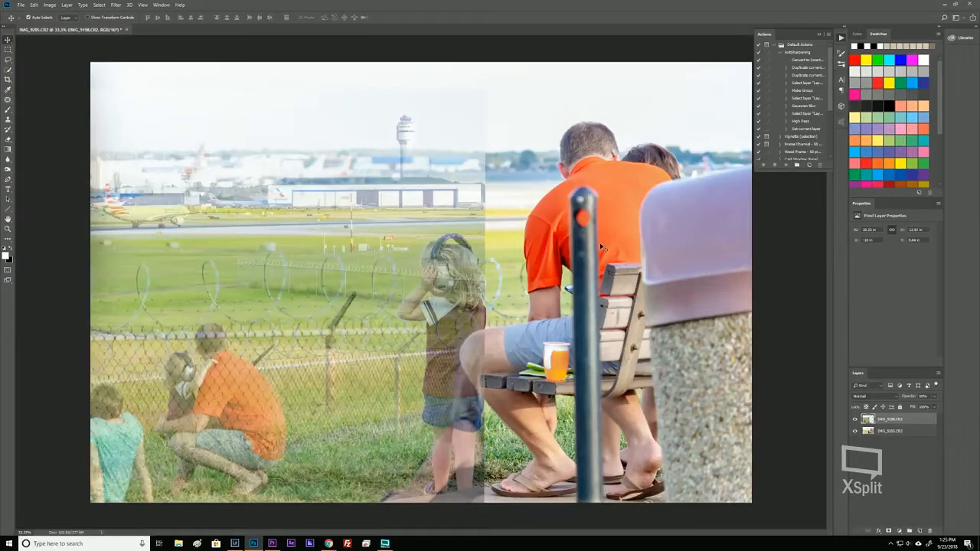
Preview the IMG_9198.CR2 layer at 100% opacity and set its opacity to 67%.
{"action": "left_click", "coordinate": [935, 396]}
{"action": "left_click_drag", "start_coordinate": [921, 406], "coordinate": [942, 409]}
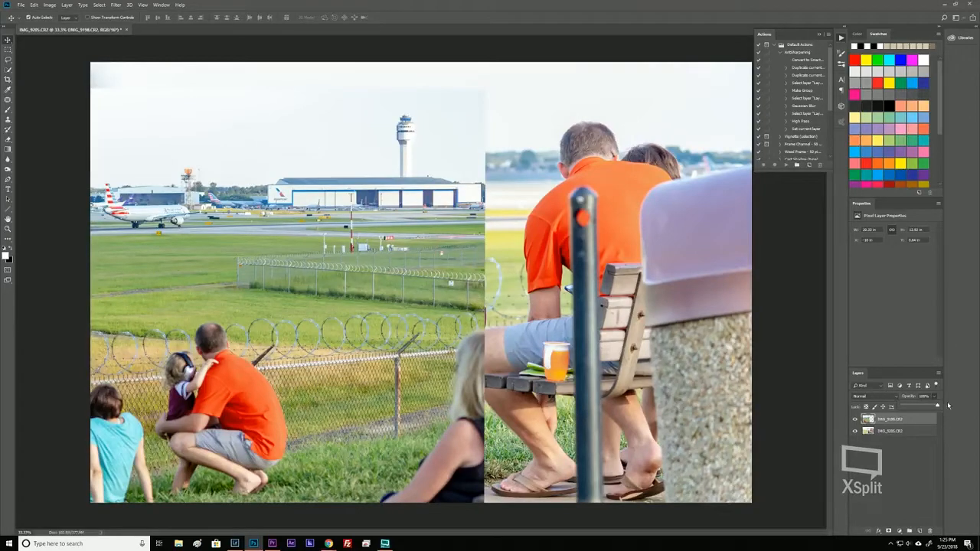
{"action": "left_click_drag", "start_coordinate": [937, 405], "coordinate": [924, 411]}
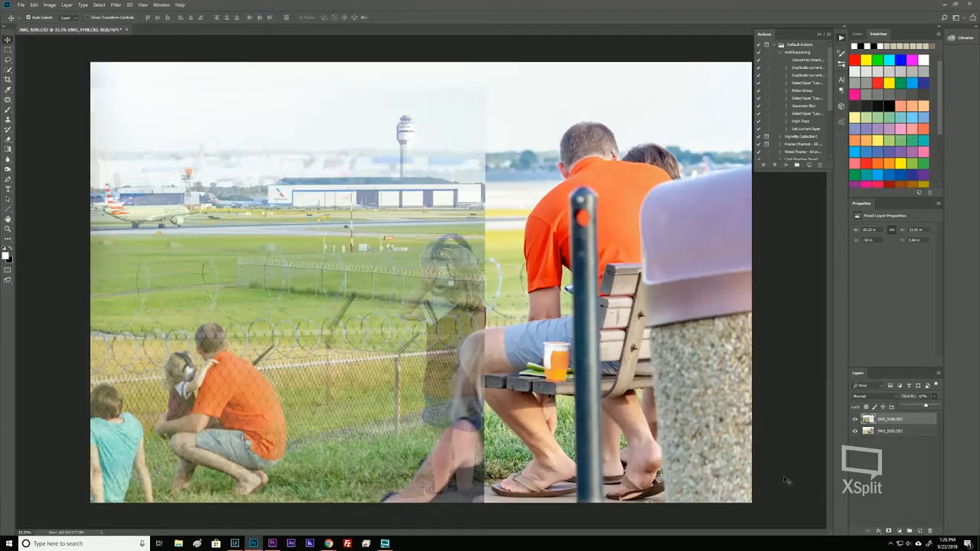
Add a layer mask to the IMG_9198.CR2 layer and ready the Brush tool with black as the foreground color.
{"action": "left_click", "coordinate": [880, 422]}
{"action": "left_click", "coordinate": [888, 531]}
{"action": "left_click", "coordinate": [887, 531]}
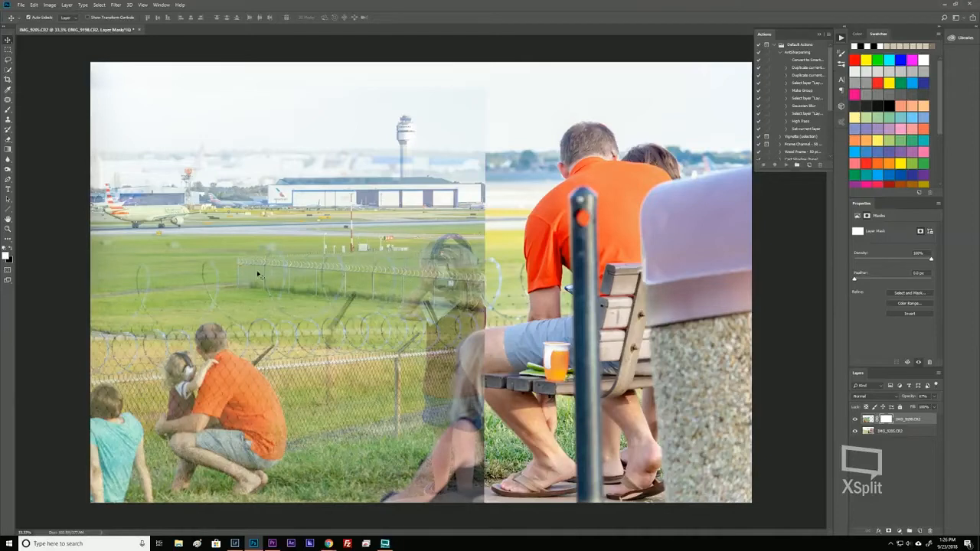
{"action": "left_click", "coordinate": [7, 260]}
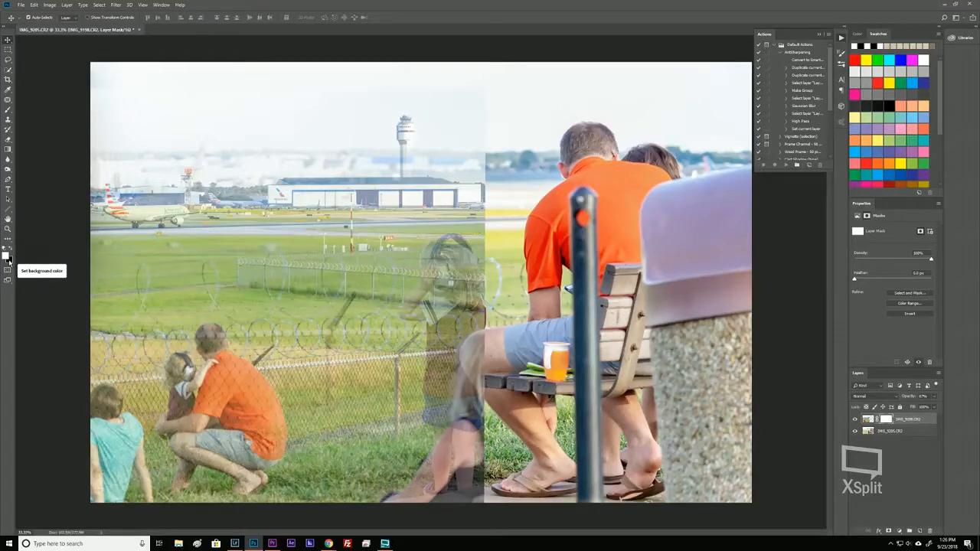
{"action": "key", "text": "x"}
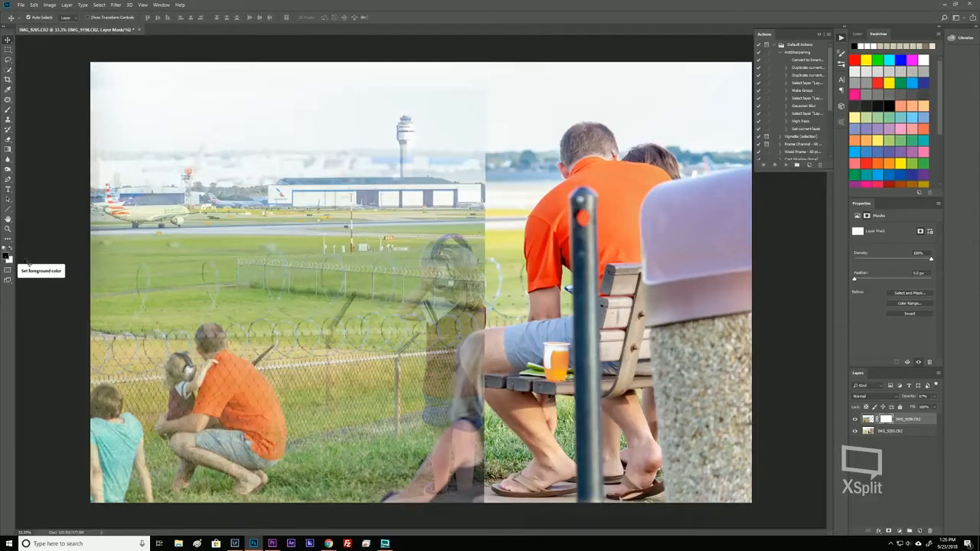
{"action": "key", "text": "b"}
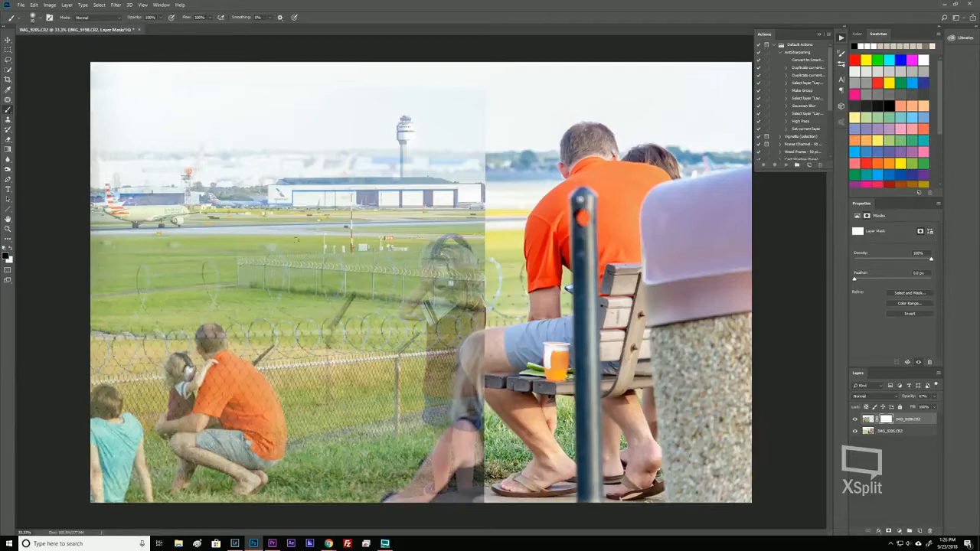
Paint black on the mask with a large brush to hide the IMG_9198.CR2 people, fence, hangar, tower and sky, keeping the airplane.
{"action": "key", "text": "bracketright"}
{"action": "key", "text": "bracketright"}
{"action": "key", "text": "bracketright"}
{"action": "key", "text": "bracketright"}
{"action": "key", "text": "bracketright"}
{"action": "key", "text": "bracketright"}
{"action": "key", "text": "bracketright"}
{"action": "key", "text": "bracketright"}
{"action": "key", "text": "bracketright"}
{"action": "key", "text": "bracketright"}
{"action": "key", "text": "bracketright"}
{"action": "key", "text": "bracketright"}
{"action": "mouse_move", "coordinate": [475, 253]}
{"action": "left_mouse_down"}
{"action": "mouse_move", "coordinate": [451, 283]}
{"action": "mouse_move", "coordinate": [451, 482]}
{"action": "mouse_move", "coordinate": [444, 490]}
{"action": "mouse_move", "coordinate": [383, 451]}
{"action": "mouse_move", "coordinate": [333, 459]}
{"action": "left_mouse_up"}
{"action": "mouse_move", "coordinate": [330, 536]}
{"action": "left_mouse_down"}
{"action": "mouse_move", "coordinate": [229, 398]}
{"action": "mouse_move", "coordinate": [253, 367]}
{"action": "mouse_move", "coordinate": [153, 360]}
{"action": "mouse_move", "coordinate": [84, 433]}
{"action": "mouse_move", "coordinate": [76, 368]}
{"action": "mouse_move", "coordinate": [77, 475]}
{"action": "mouse_move", "coordinate": [229, 483]}
{"action": "left_mouse_up"}
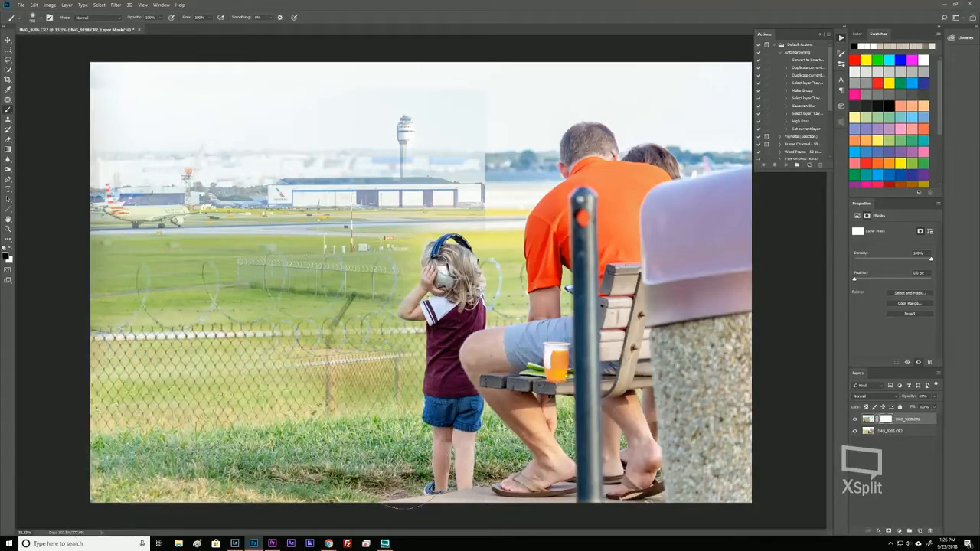
{"action": "mouse_move", "coordinate": [507, 193]}
{"action": "left_mouse_down"}
{"action": "mouse_move", "coordinate": [494, 158]}
{"action": "mouse_move", "coordinate": [462, 129]}
{"action": "left_mouse_up"}
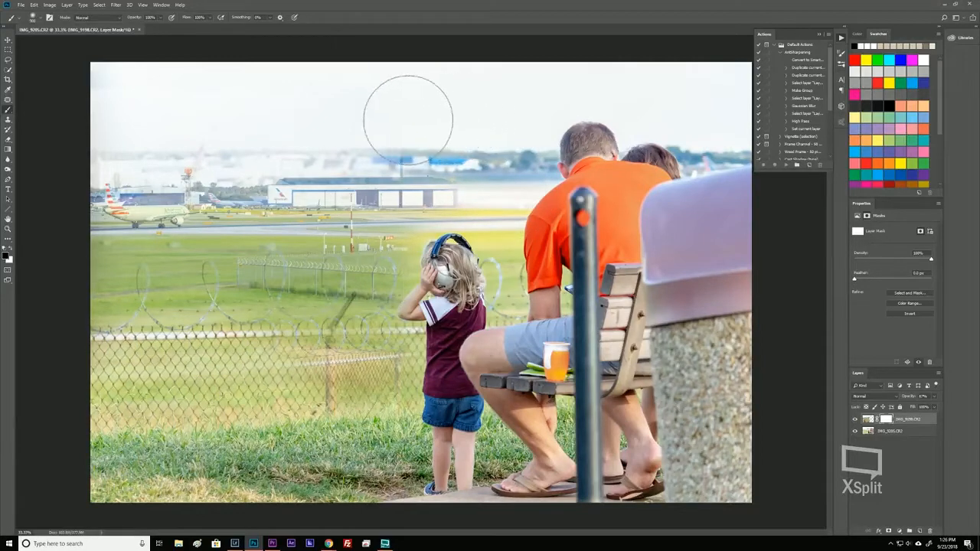
{"action": "mouse_move", "coordinate": [406, 114]}
{"action": "left_mouse_down"}
{"action": "mouse_move", "coordinate": [362, 163]}
{"action": "mouse_move", "coordinate": [284, 158]}
{"action": "mouse_move", "coordinate": [180, 135]}
{"action": "mouse_move", "coordinate": [180, 93]}
{"action": "left_mouse_up"}
{"action": "mouse_move", "coordinate": [361, 331]}
{"action": "left_mouse_down"}
{"action": "mouse_move", "coordinate": [148, 277]}
{"action": "mouse_move", "coordinate": [270, 322]}
{"action": "left_mouse_up"}
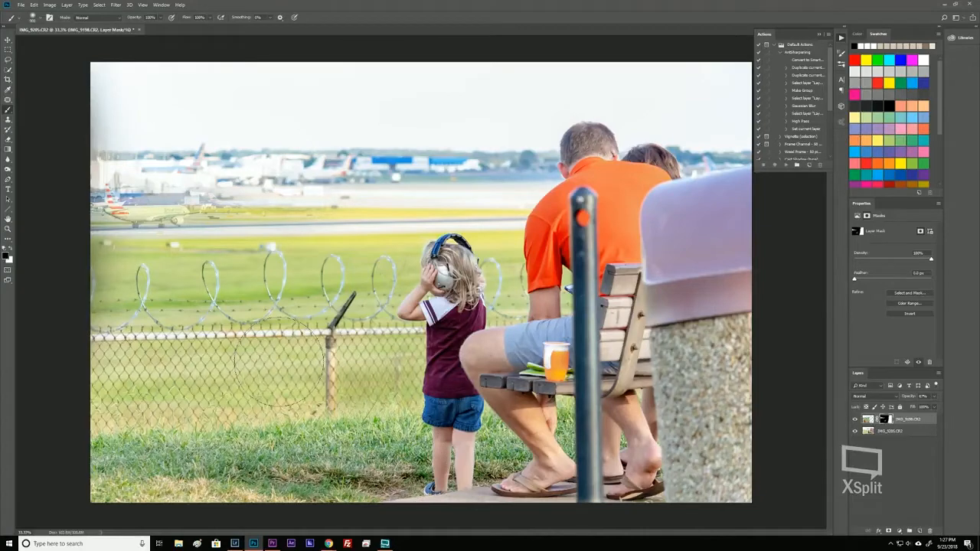
Mask out the leftover buildings and grass in front of the airplane's nose with a smaller black brush.
{"action": "key", "text": "ctrl+plus"}
{"action": "key", "text": "ctrl+plus"}
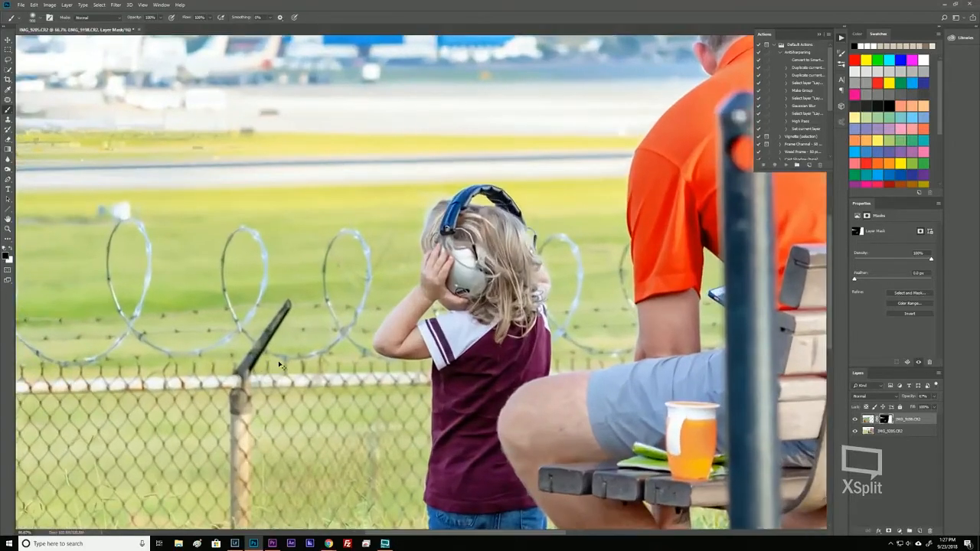
{"action": "mouse_move", "coordinate": [202, 277]}
{"action": "left_mouse_down"}
{"action": "mouse_move", "coordinate": [577, 374]}
{"action": "mouse_move", "coordinate": [491, 366]}
{"action": "mouse_move", "coordinate": [394, 389]}
{"action": "left_mouse_up"}
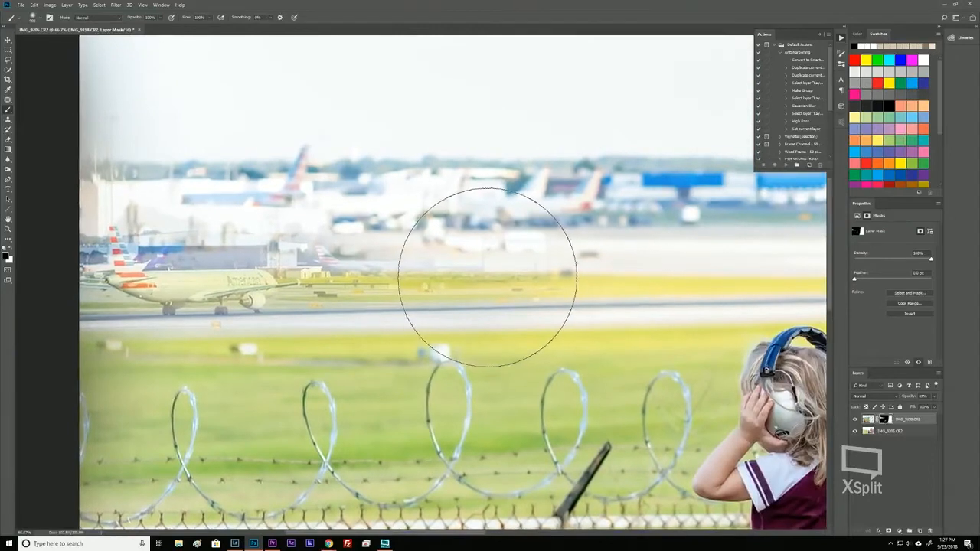
{"action": "key", "text": "bracketleft"}
{"action": "key", "text": "bracketleft"}
{"action": "key", "text": "bracketleft"}
{"action": "key", "text": "bracketleft"}
{"action": "key", "text": "bracketleft"}
{"action": "key", "text": "bracketleft"}
{"action": "key", "text": "bracketleft"}
{"action": "key", "text": "bracketleft"}
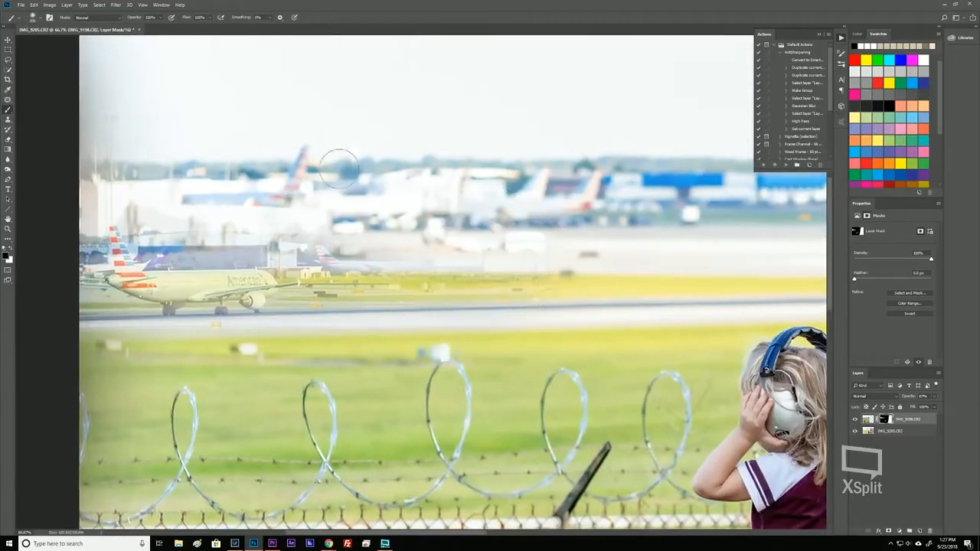
{"action": "left_click_drag", "start_coordinate": [335, 247], "coordinate": [520, 246]}
{"action": "mouse_move", "coordinate": [328, 242]}
{"action": "left_mouse_down"}
{"action": "mouse_move", "coordinate": [347, 285]}
{"action": "mouse_move", "coordinate": [343, 265]}
{"action": "mouse_move", "coordinate": [384, 275]}
{"action": "mouse_move", "coordinate": [590, 271]}
{"action": "mouse_move", "coordinate": [492, 282]}
{"action": "mouse_move", "coordinate": [610, 266]}
{"action": "mouse_move", "coordinate": [457, 300]}
{"action": "mouse_move", "coordinate": [350, 290]}
{"action": "left_mouse_up"}
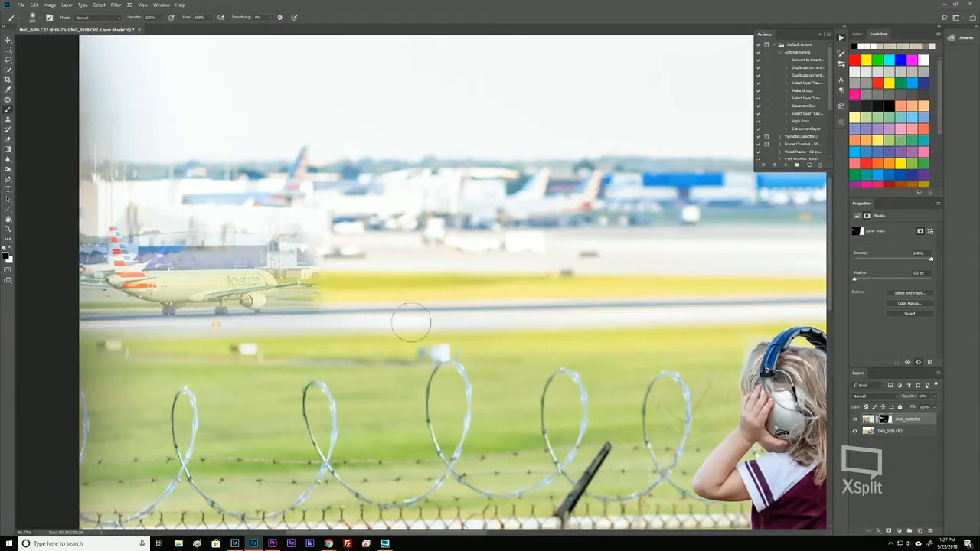
Mask out the leftover areas below and above the airplane with a larger black brush, close to its wheels and tail.
{"action": "key", "text": "bracketright"}
{"action": "key", "text": "bracketright"}
{"action": "key", "text": "bracketright"}
{"action": "key", "text": "bracketright"}
{"action": "key", "text": "bracketright"}
{"action": "key", "text": "bracketright"}
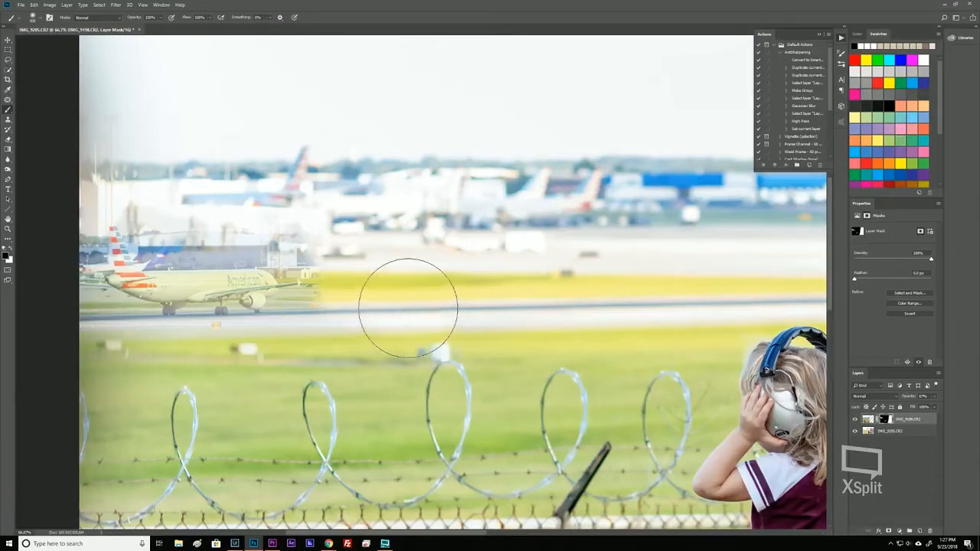
{"action": "mouse_move", "coordinate": [329, 342]}
{"action": "left_mouse_down"}
{"action": "mouse_move", "coordinate": [232, 360]}
{"action": "mouse_move", "coordinate": [125, 354]}
{"action": "mouse_move", "coordinate": [99, 344]}
{"action": "mouse_move", "coordinate": [96, 317]}
{"action": "left_mouse_up"}
{"action": "mouse_move", "coordinate": [76, 143]}
{"action": "left_mouse_down"}
{"action": "mouse_move", "coordinate": [52, 209]}
{"action": "mouse_move", "coordinate": [168, 204]}
{"action": "mouse_move", "coordinate": [165, 195]}
{"action": "mouse_move", "coordinate": [293, 182]}
{"action": "left_mouse_up"}
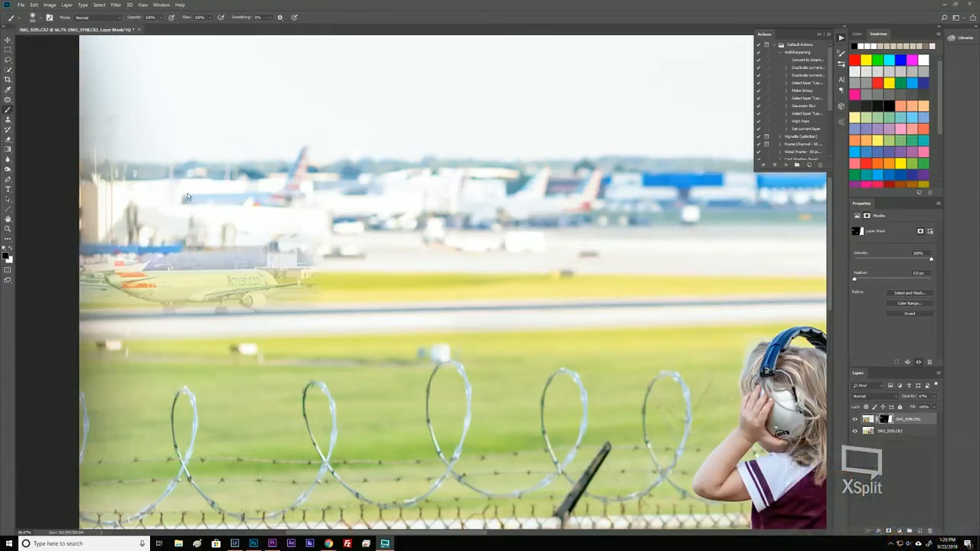
Select the IMG_9198.CR2 layer's image instead of its mask and raise the layer's opacity to 100%.
{"action": "left_click", "coordinate": [399, 24]}
{"action": "left_click", "coordinate": [901, 422]}
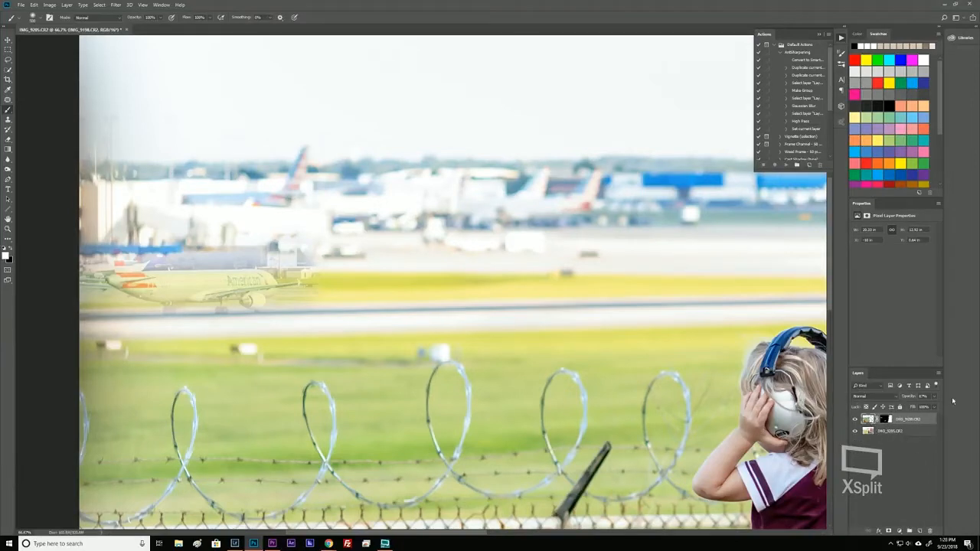
{"action": "left_click", "coordinate": [932, 398]}
{"action": "left_click_drag", "start_coordinate": [942, 411], "coordinate": [945, 408]}
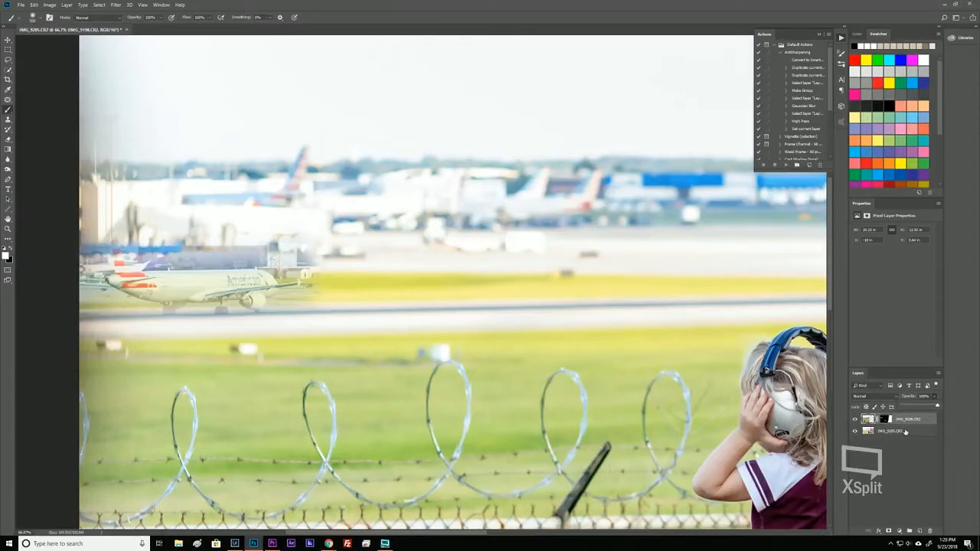
{"action": "left_click", "coordinate": [911, 420], "text": "ctrl"}
{"action": "left_click", "coordinate": [215, 341]}
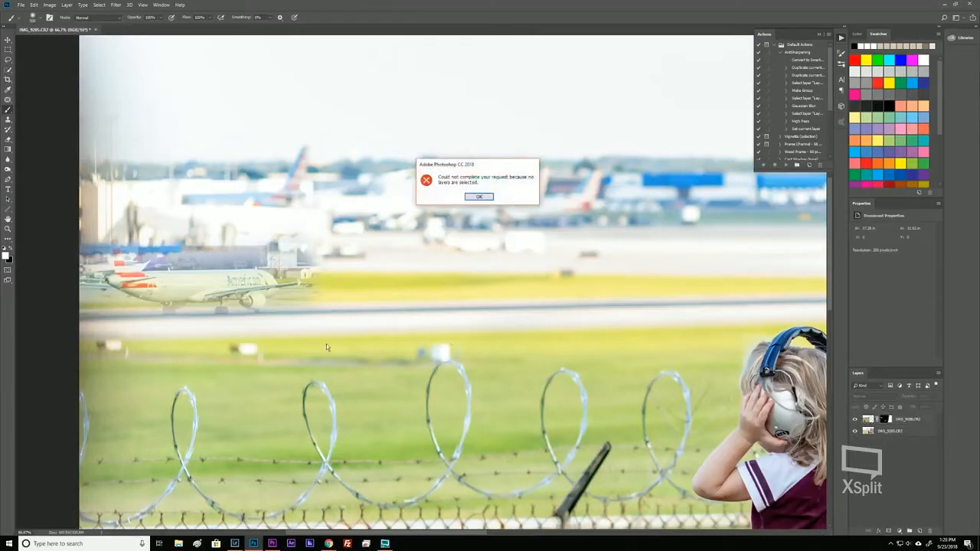
{"action": "left_click", "coordinate": [479, 197]}
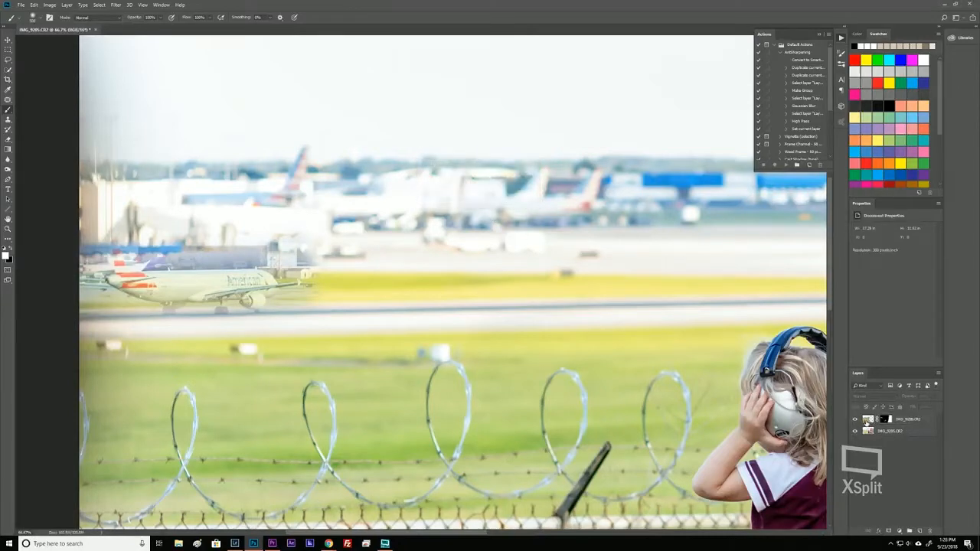
{"action": "left_click", "coordinate": [866, 420]}
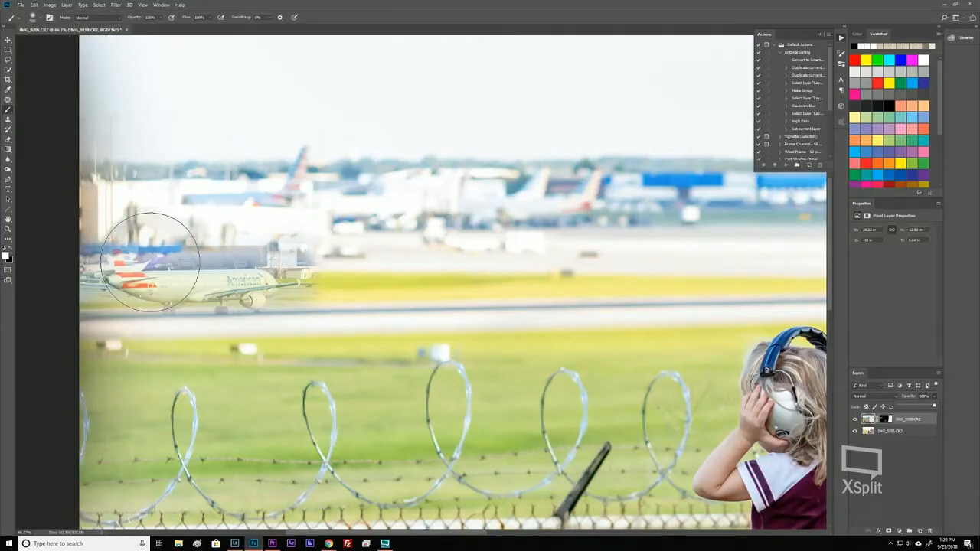
Try to paint black with a smaller brush over the airplane's rear fuselage on the layer image, and undo the stroke.
{"action": "key", "text": "bracketright"}
{"action": "key", "text": "bracketright"}
{"action": "key", "text": "bracketright"}
{"action": "key", "text": "bracketright"}
{"action": "key", "text": "bracketleft"}
{"action": "key", "text": "bracketleft"}
{"action": "key", "text": "bracketleft"}
{"action": "key", "text": "bracketleft"}
{"action": "key", "text": "bracketleft"}
{"action": "key", "text": "bracketleft"}
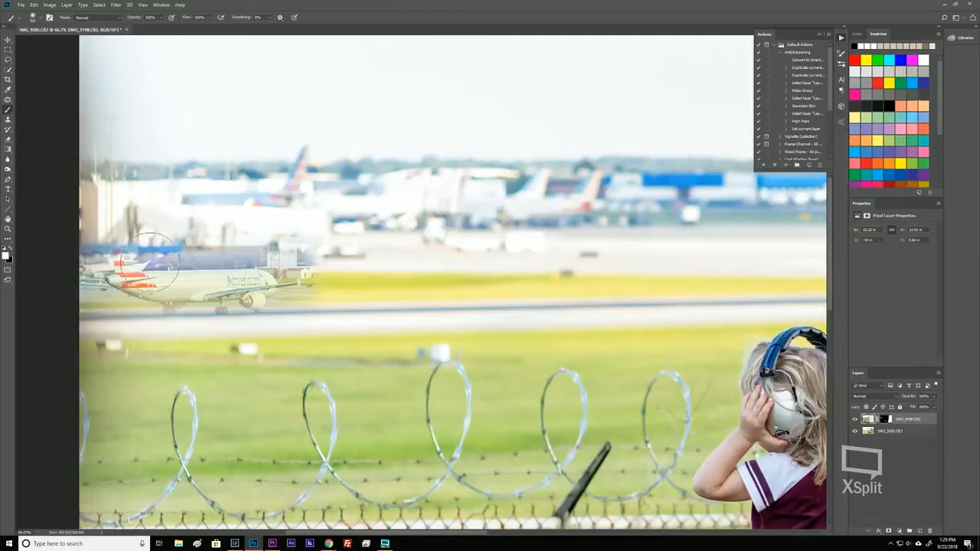
{"action": "key", "text": "bracketleft"}
{"action": "key", "text": "bracketleft"}
{"action": "key", "text": "bracketleft"}
{"action": "key", "text": "bracketleft"}
{"action": "key", "text": "bracketleft"}
{"action": "key", "text": "x"}
{"action": "left_click", "coordinate": [161, 274]}
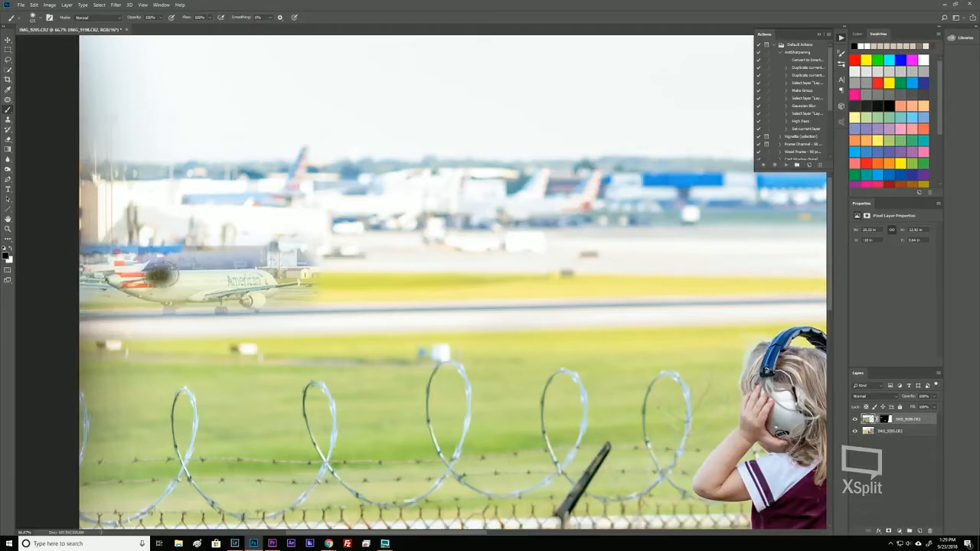
{"action": "key", "text": "ctrl+z"}
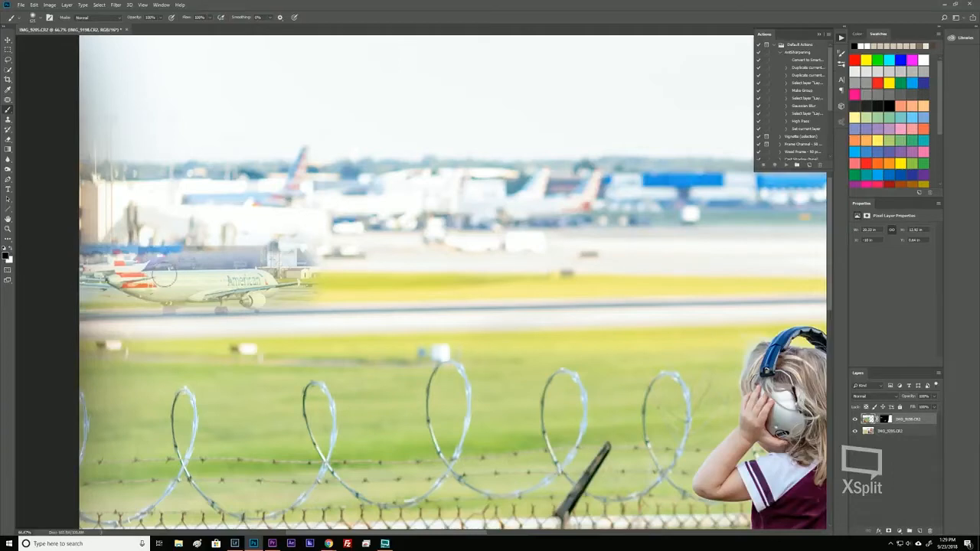
Paint white on the IMG_9198.CR2 layer mask over the airplane's tail, fuselage and wheels to restore them fully.
{"action": "left_click", "coordinate": [883, 418]}
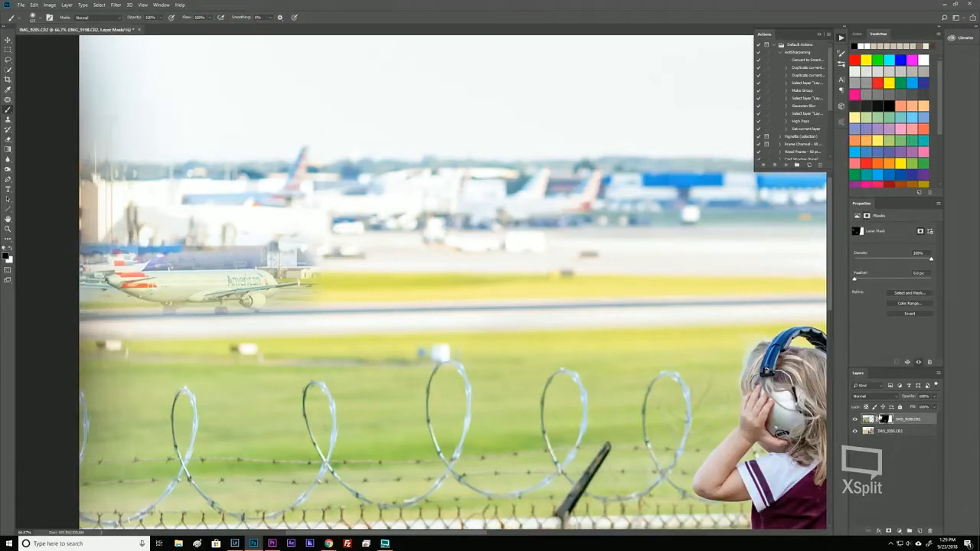
{"action": "key", "text": "x"}
{"action": "mouse_move", "coordinate": [139, 253]}
{"action": "left_mouse_down"}
{"action": "mouse_move", "coordinate": [130, 264]}
{"action": "mouse_move", "coordinate": [118, 227]}
{"action": "mouse_move", "coordinate": [134, 289]}
{"action": "mouse_move", "coordinate": [225, 295]}
{"action": "mouse_move", "coordinate": [245, 275]}
{"action": "mouse_move", "coordinate": [295, 289]}
{"action": "mouse_move", "coordinate": [264, 303]}
{"action": "mouse_move", "coordinate": [138, 310]}
{"action": "mouse_move", "coordinate": [253, 325]}
{"action": "mouse_move", "coordinate": [84, 313]}
{"action": "mouse_move", "coordinate": [107, 276]}
{"action": "mouse_move", "coordinate": [88, 234]}
{"action": "mouse_move", "coordinate": [165, 249]}
{"action": "left_mouse_up"}
{"action": "mouse_move", "coordinate": [170, 290]}
{"action": "left_mouse_down"}
{"action": "mouse_move", "coordinate": [252, 280]}
{"action": "mouse_move", "coordinate": [313, 297]}
{"action": "left_mouse_up"}
{"action": "left_click_drag", "start_coordinate": [70, 311], "coordinate": [208, 324]}
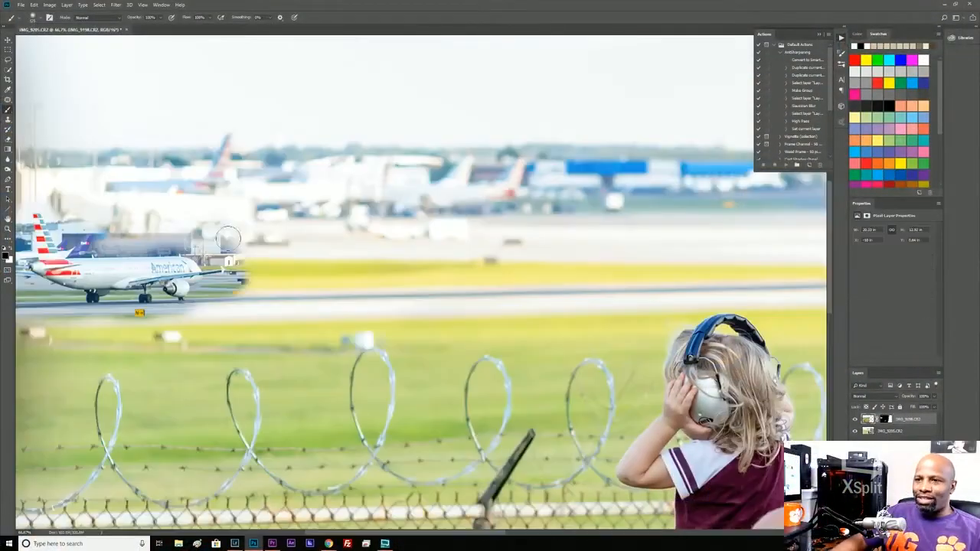
Try to cover the background around the airplane's nose and wing tip with black on the layer image, and undo the last stroke.
{"action": "key", "text": "ctrl+Tab"}
{"action": "mouse_move", "coordinate": [186, 215]}
{"action": "left_mouse_down"}
{"action": "mouse_move", "coordinate": [213, 239]}
{"action": "mouse_move", "coordinate": [219, 225]}
{"action": "left_mouse_up"}
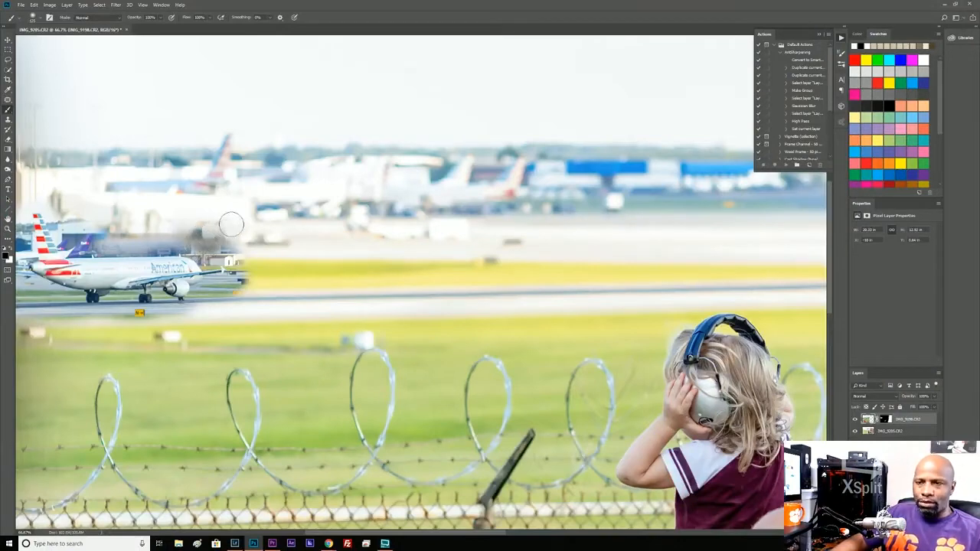
{"action": "scroll", "coordinate": [227, 222], "scroll_direction": "up", "scroll_amount": 2}
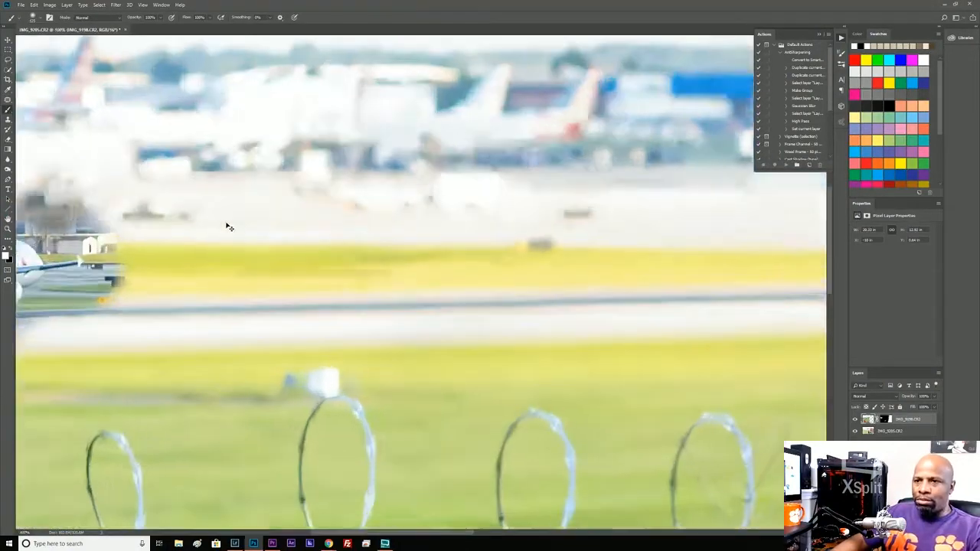
{"action": "left_click_drag", "start_coordinate": [150, 271], "coordinate": [655, 261]}
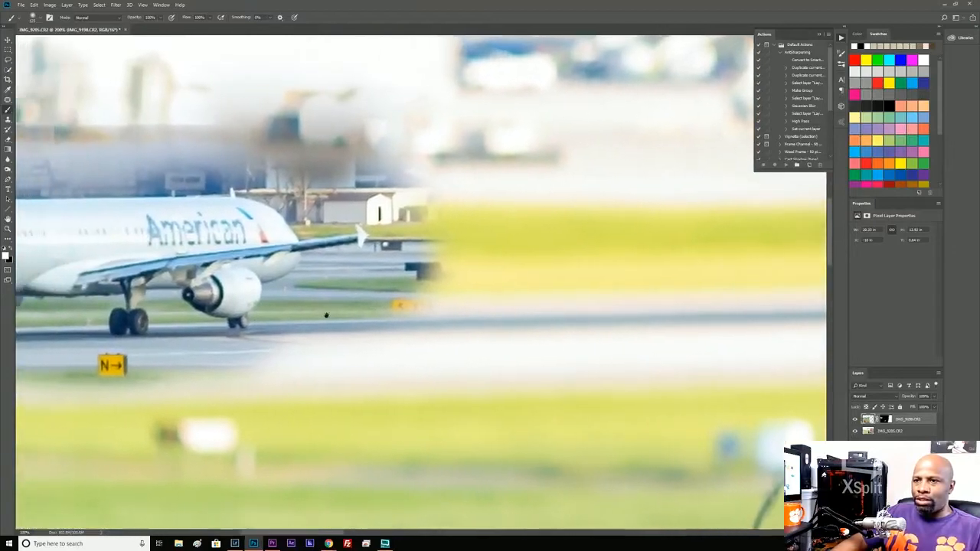
{"action": "left_click_drag", "start_coordinate": [326, 314], "coordinate": [458, 300]}
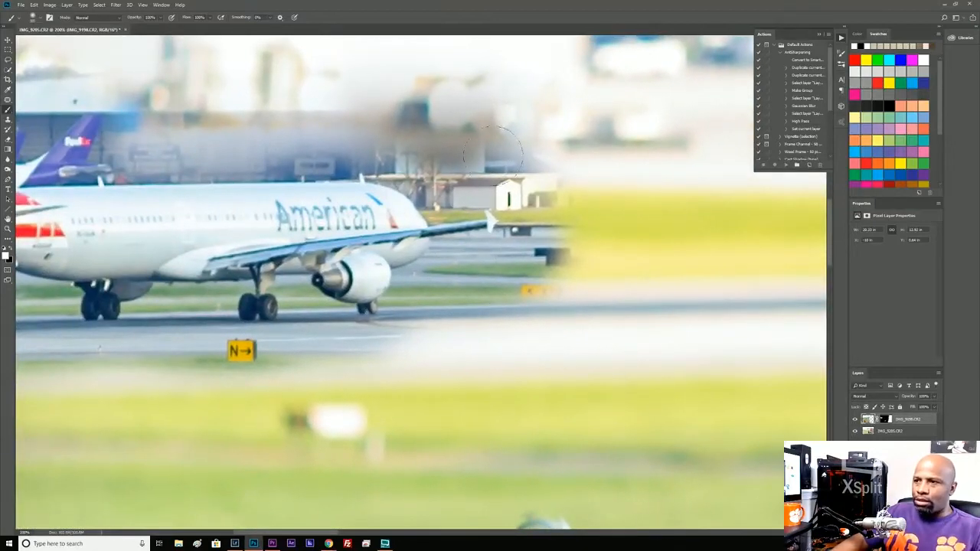
{"action": "mouse_move", "coordinate": [550, 245]}
{"action": "left_mouse_down"}
{"action": "mouse_move", "coordinate": [467, 260]}
{"action": "mouse_move", "coordinate": [500, 258]}
{"action": "mouse_move", "coordinate": [485, 263]}
{"action": "mouse_move", "coordinate": [492, 265]}
{"action": "left_mouse_up"}
{"action": "key", "text": "ctrl+z"}
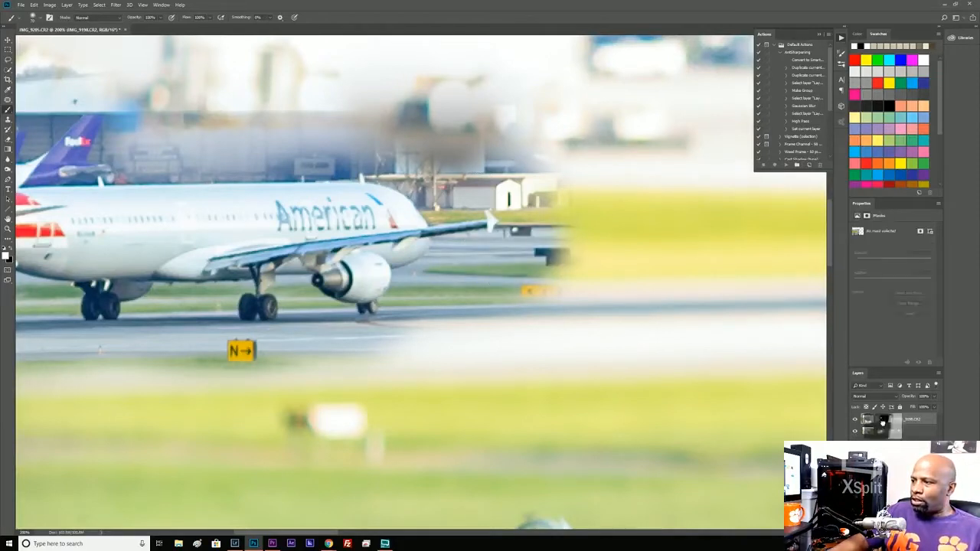
Paint black on the layer mask to hide the buildings and grass around the nose and wing tip, using a smaller brush near the edges.
{"action": "left_click", "coordinate": [884, 419]}
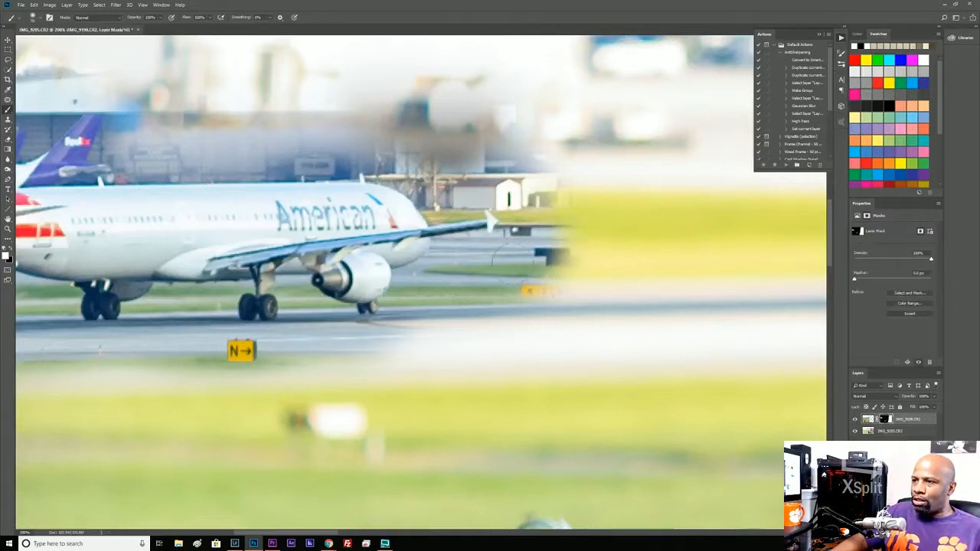
{"action": "mouse_move", "coordinate": [554, 258]}
{"action": "left_mouse_down"}
{"action": "mouse_move", "coordinate": [486, 261]}
{"action": "mouse_move", "coordinate": [548, 264]}
{"action": "mouse_move", "coordinate": [552, 217]}
{"action": "mouse_move", "coordinate": [534, 249]}
{"action": "mouse_move", "coordinate": [557, 206]}
{"action": "mouse_move", "coordinate": [551, 181]}
{"action": "mouse_move", "coordinate": [458, 188]}
{"action": "left_mouse_up"}
{"action": "mouse_move", "coordinate": [486, 264]}
{"action": "left_mouse_down"}
{"action": "mouse_move", "coordinate": [449, 284]}
{"action": "mouse_move", "coordinate": [544, 278]}
{"action": "mouse_move", "coordinate": [420, 284]}
{"action": "mouse_move", "coordinate": [451, 269]}
{"action": "mouse_move", "coordinate": [442, 265]}
{"action": "mouse_move", "coordinate": [446, 255]}
{"action": "mouse_move", "coordinate": [521, 232]}
{"action": "left_mouse_up"}
{"action": "key", "text": "bracketleft"}
{"action": "key", "text": "bracketleft"}
{"action": "key", "text": "bracketleft"}
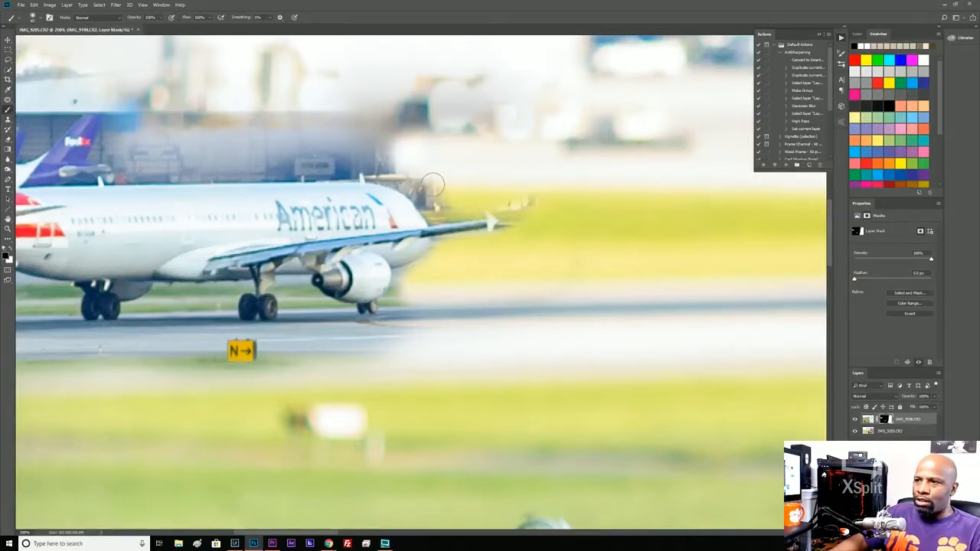
{"action": "left_click_drag", "start_coordinate": [434, 185], "coordinate": [440, 207]}
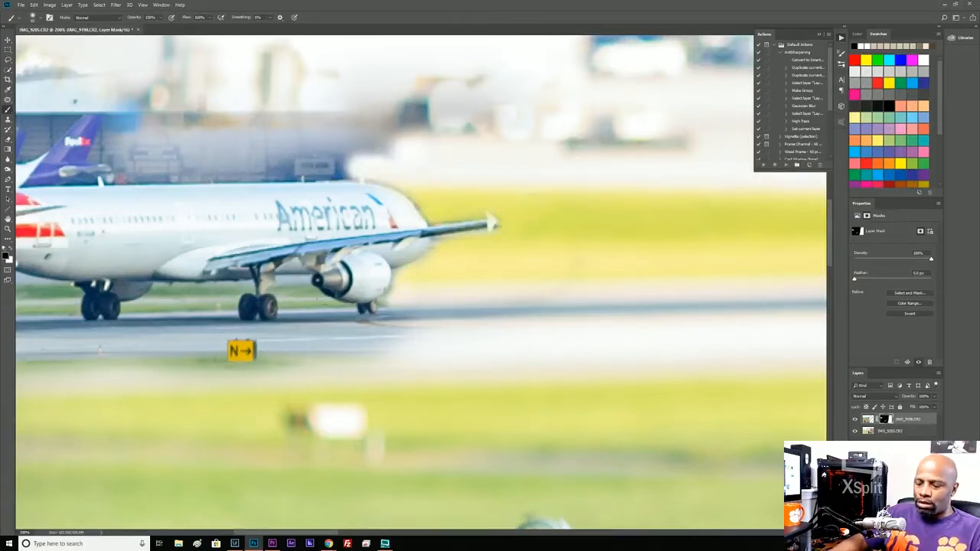
Mask out the hangar, FedEx tail and treeline above the fuselage and in front of the tail fin with black.
{"action": "left_click_drag", "start_coordinate": [239, 309], "coordinate": [462, 387]}
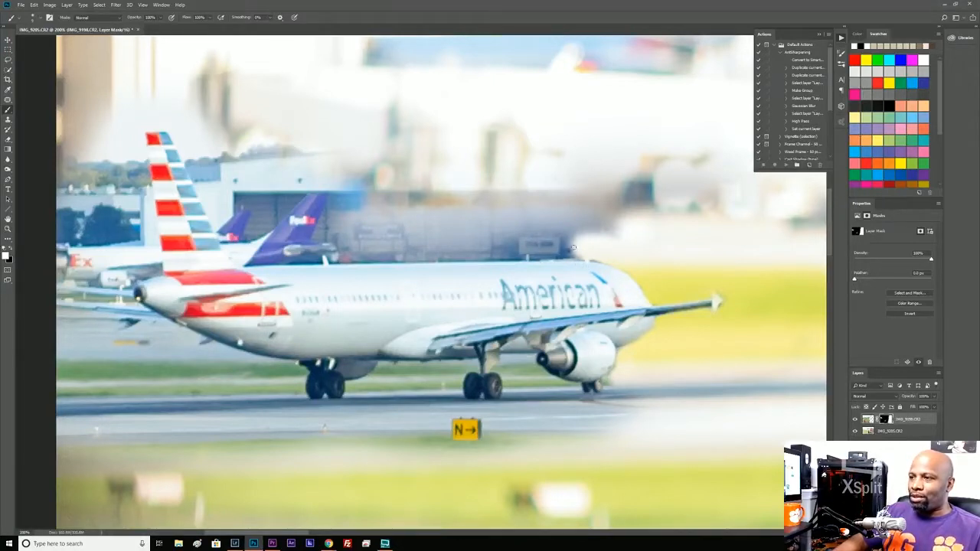
{"action": "left_click_drag", "start_coordinate": [572, 247], "coordinate": [571, 244]}
{"action": "key", "text": "x"}
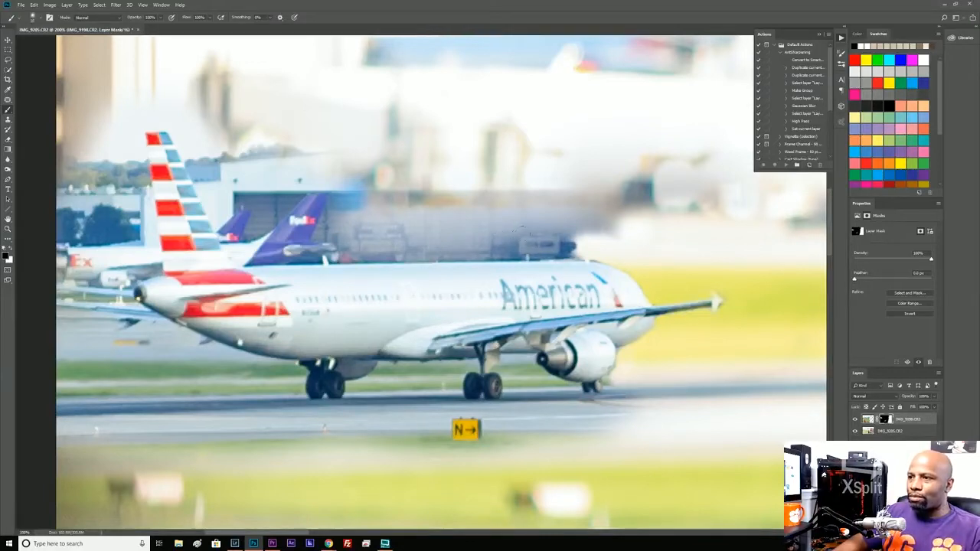
{"action": "mouse_move", "coordinate": [523, 229]}
{"action": "left_mouse_down"}
{"action": "mouse_move", "coordinate": [535, 233]}
{"action": "mouse_move", "coordinate": [570, 229]}
{"action": "mouse_move", "coordinate": [576, 242]}
{"action": "mouse_move", "coordinate": [567, 243]}
{"action": "mouse_move", "coordinate": [603, 229]}
{"action": "mouse_move", "coordinate": [559, 235]}
{"action": "mouse_move", "coordinate": [601, 251]}
{"action": "mouse_move", "coordinate": [332, 250]}
{"action": "mouse_move", "coordinate": [605, 254]}
{"action": "mouse_move", "coordinate": [501, 224]}
{"action": "mouse_move", "coordinate": [415, 234]}
{"action": "mouse_move", "coordinate": [647, 214]}
{"action": "mouse_move", "coordinate": [364, 223]}
{"action": "mouse_move", "coordinate": [418, 205]}
{"action": "mouse_move", "coordinate": [382, 205]}
{"action": "mouse_move", "coordinate": [279, 226]}
{"action": "mouse_move", "coordinate": [328, 223]}
{"action": "mouse_move", "coordinate": [304, 236]}
{"action": "mouse_move", "coordinate": [327, 244]}
{"action": "mouse_move", "coordinate": [276, 251]}
{"action": "mouse_move", "coordinate": [228, 225]}
{"action": "mouse_move", "coordinate": [358, 238]}
{"action": "mouse_move", "coordinate": [480, 228]}
{"action": "mouse_move", "coordinate": [260, 256]}
{"action": "mouse_move", "coordinate": [232, 239]}
{"action": "mouse_move", "coordinate": [205, 188]}
{"action": "mouse_move", "coordinate": [498, 196]}
{"action": "mouse_move", "coordinate": [566, 212]}
{"action": "mouse_move", "coordinate": [746, 199]}
{"action": "mouse_move", "coordinate": [673, 217]}
{"action": "mouse_move", "coordinate": [789, 227]}
{"action": "mouse_move", "coordinate": [646, 209]}
{"action": "mouse_move", "coordinate": [590, 166]}
{"action": "mouse_move", "coordinate": [689, 176]}
{"action": "mouse_move", "coordinate": [525, 175]}
{"action": "left_mouse_up"}
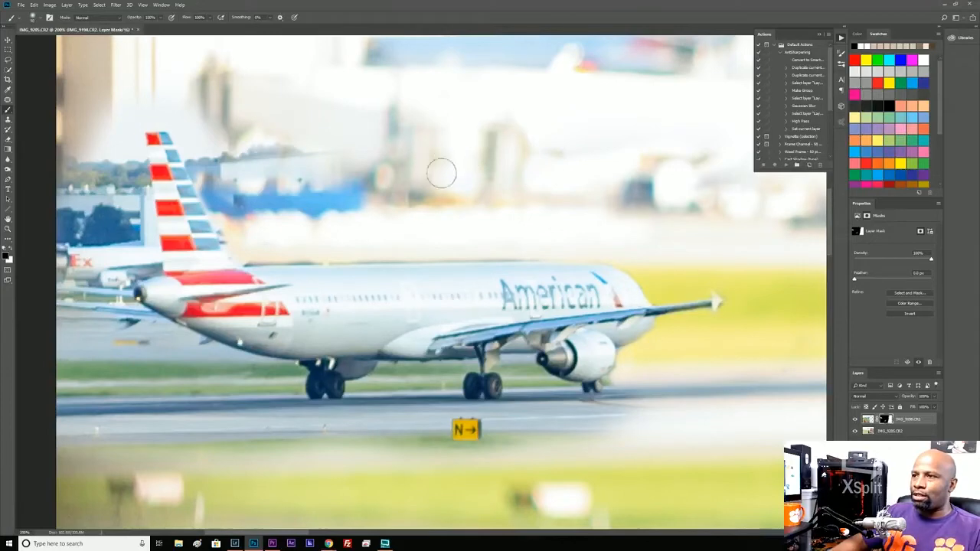
{"action": "left_click_drag", "start_coordinate": [365, 151], "coordinate": [222, 154]}
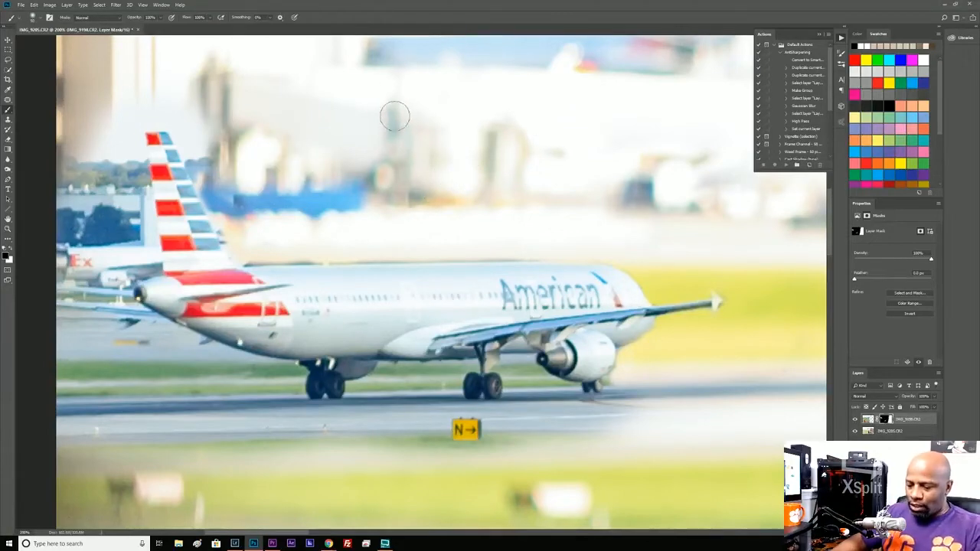
Mask out the leftover background around the tail fin, including the parked plane behind it and the ground below the rear stabilizer.
{"action": "key", "text": "ctrl+minus"}
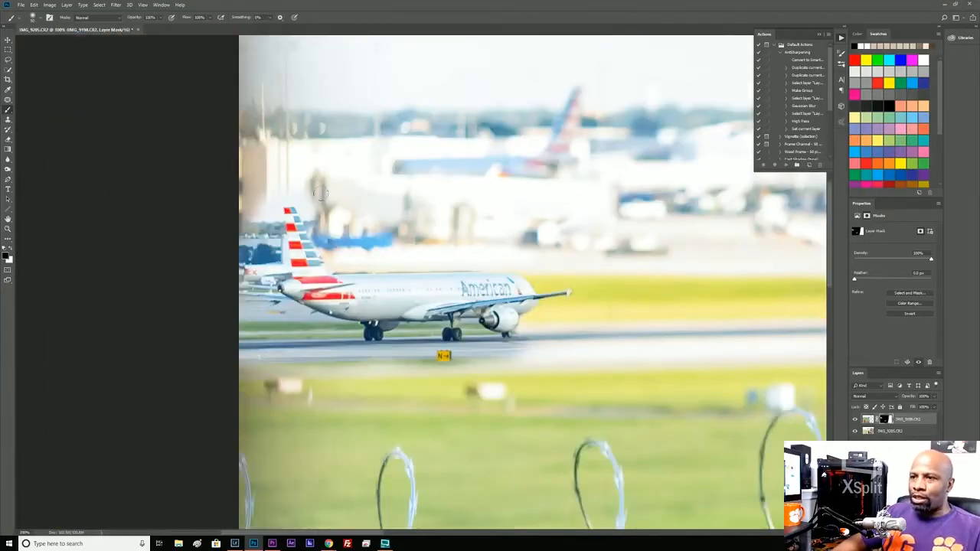
{"action": "left_click_drag", "start_coordinate": [314, 199], "coordinate": [261, 216]}
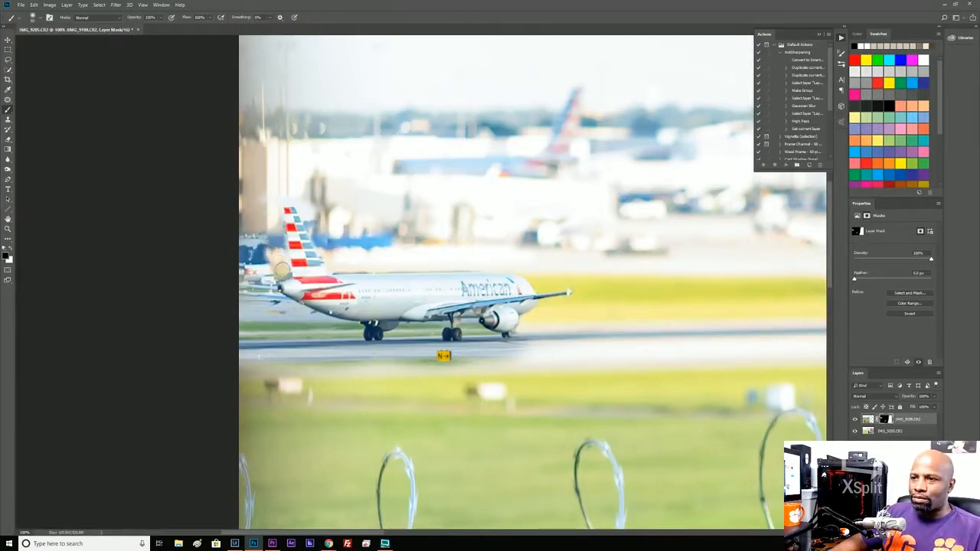
{"action": "mouse_move", "coordinate": [285, 275]}
{"action": "left_mouse_down"}
{"action": "mouse_move", "coordinate": [255, 258]}
{"action": "mouse_move", "coordinate": [276, 238]}
{"action": "mouse_move", "coordinate": [244, 239]}
{"action": "left_mouse_up"}
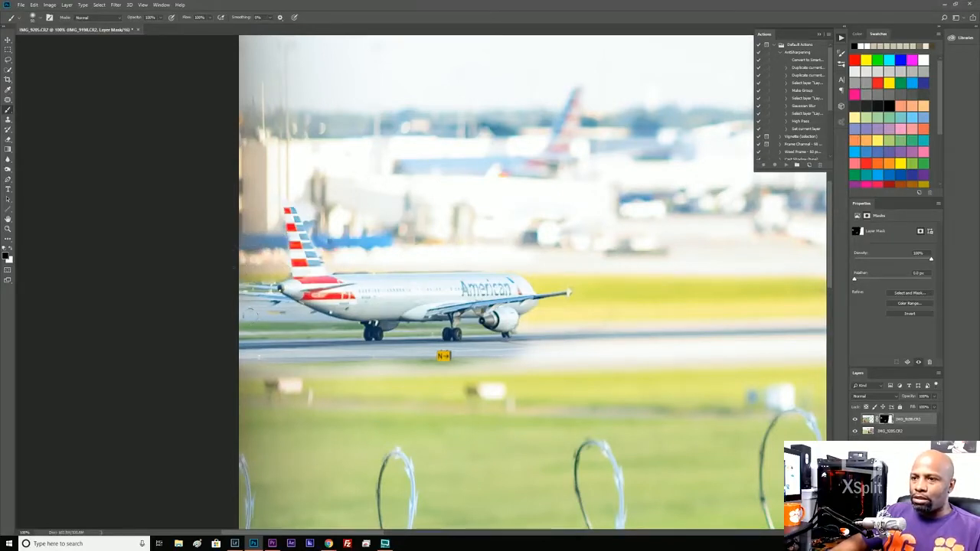
{"action": "mouse_move", "coordinate": [249, 313]}
{"action": "left_mouse_down"}
{"action": "mouse_move", "coordinate": [269, 314]}
{"action": "mouse_move", "coordinate": [245, 306]}
{"action": "left_mouse_up"}
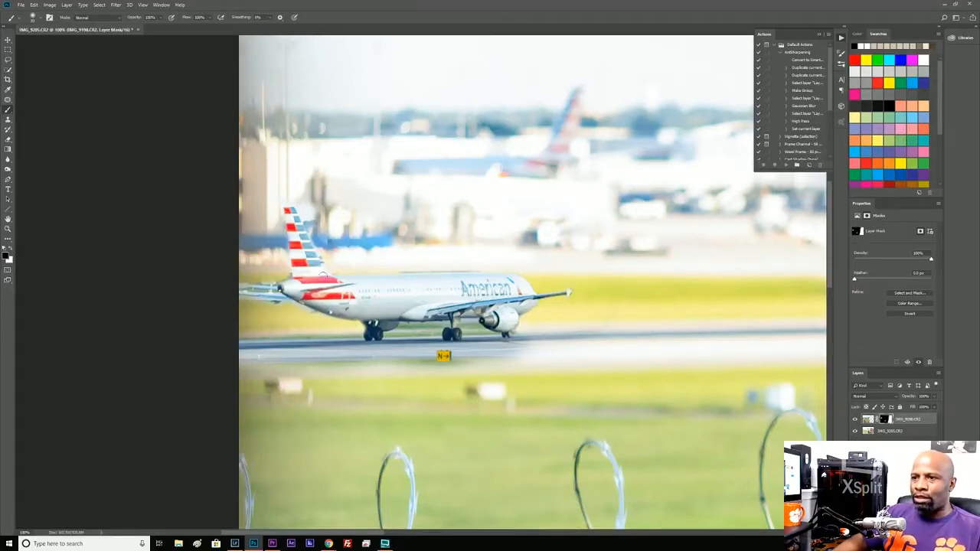
Select the airplane's fuselage, engine and tail fin with the Quick Selection tool, subtracting the background picked up behind the tail.
{"action": "key", "text": "w"}
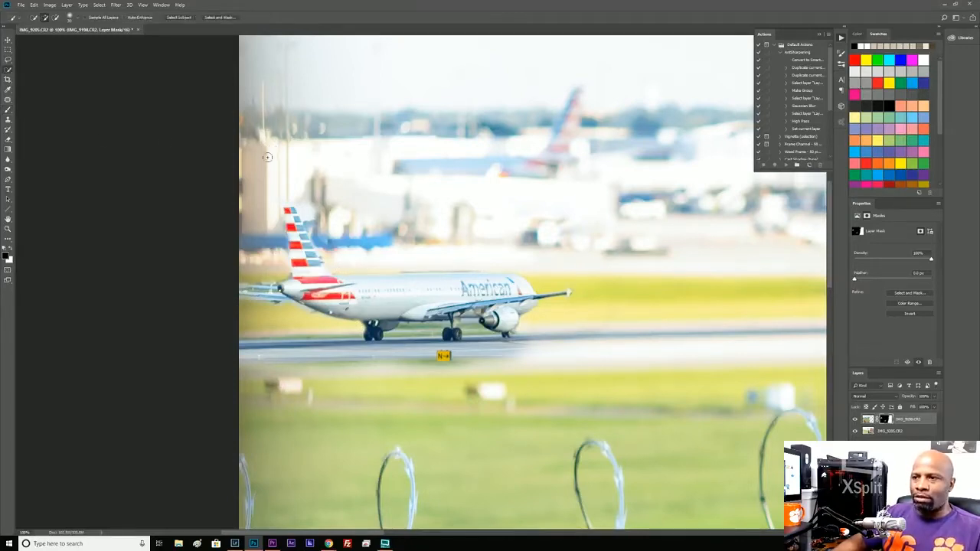
{"action": "mouse_move", "coordinate": [482, 289]}
{"action": "left_mouse_down"}
{"action": "mouse_move", "coordinate": [516, 288]}
{"action": "mouse_move", "coordinate": [508, 315]}
{"action": "mouse_move", "coordinate": [470, 303]}
{"action": "mouse_move", "coordinate": [423, 317]}
{"action": "left_mouse_up"}
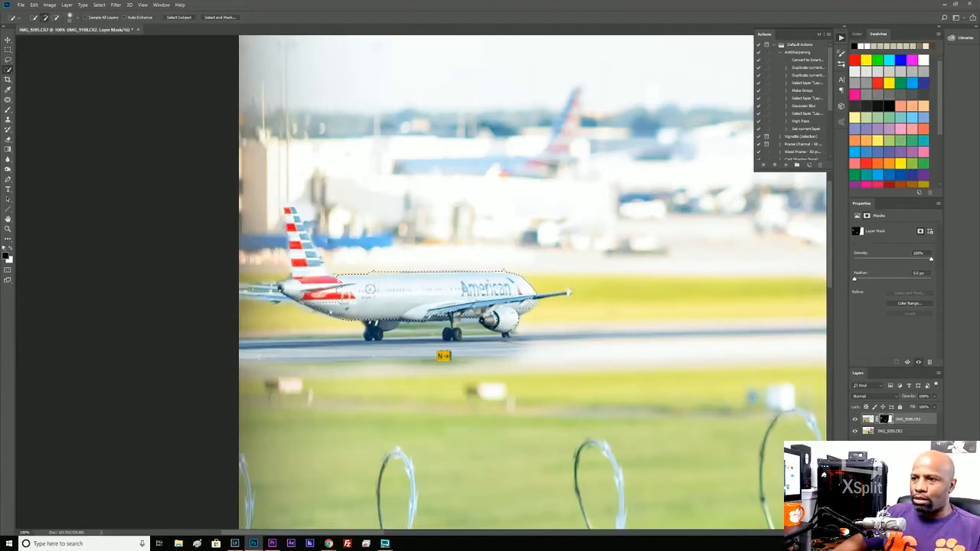
{"action": "left_click_drag", "start_coordinate": [317, 278], "coordinate": [291, 216]}
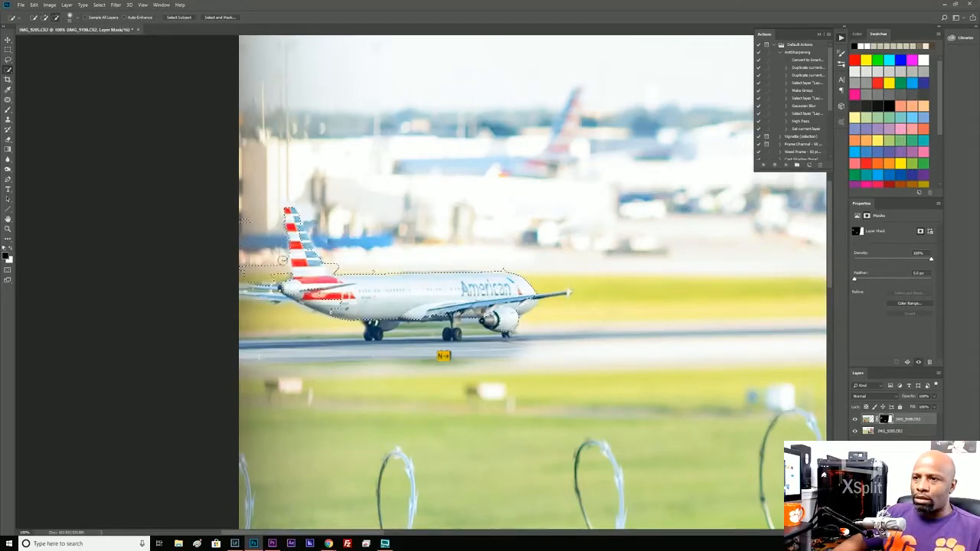
{"action": "mouse_move", "coordinate": [282, 261]}
{"action": "left_mouse_down"}
{"action": "mouse_move", "coordinate": [282, 276]}
{"action": "mouse_move", "coordinate": [262, 282]}
{"action": "left_mouse_up"}
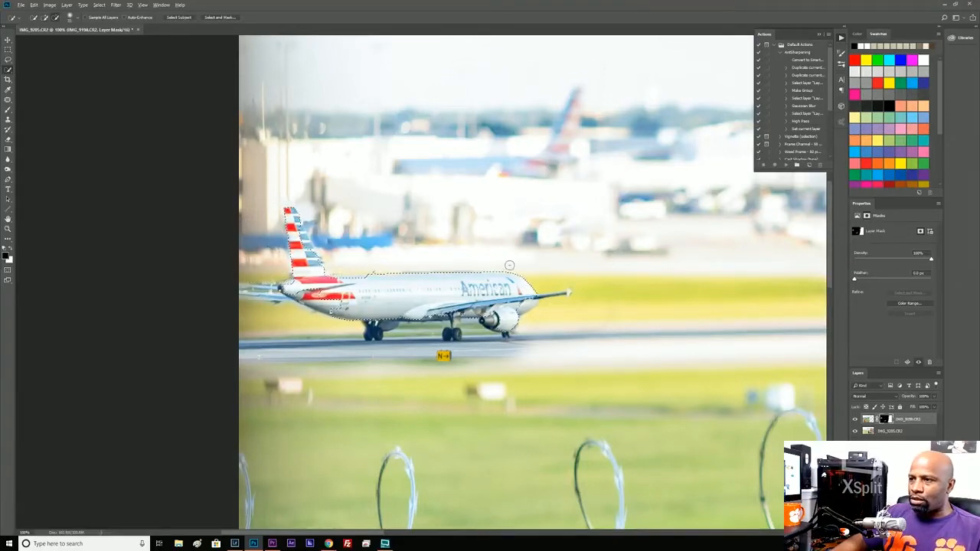
{"action": "left_click_drag", "start_coordinate": [315, 258], "coordinate": [307, 232]}
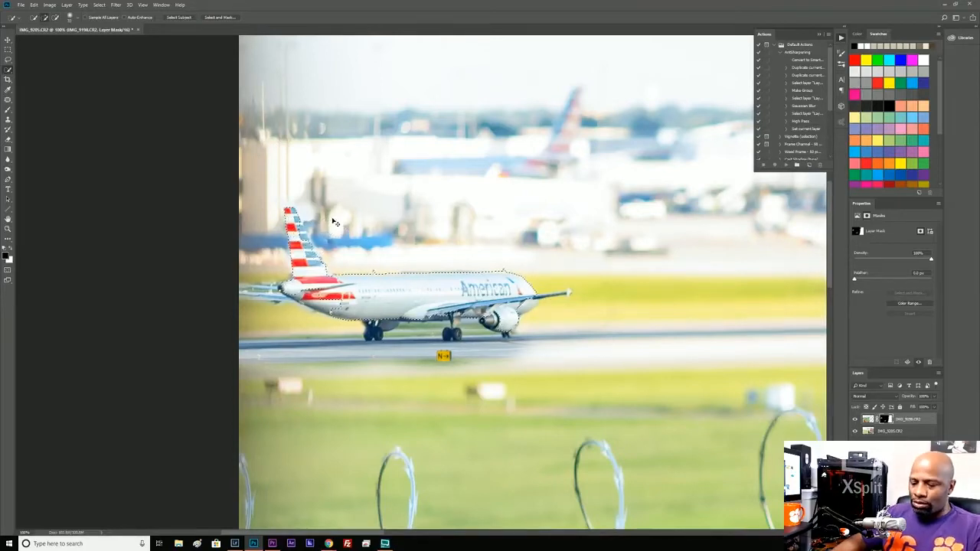
Refine the selection along the tail fin's blue stripes with a smaller Quick Selection brush.
{"action": "key", "text": "ctrl+plus"}
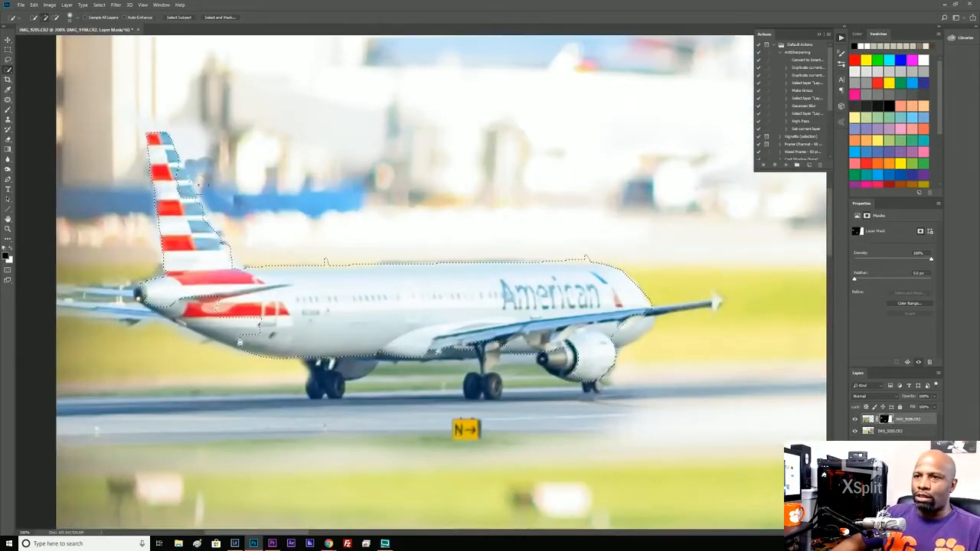
{"action": "key", "text": "bracketleft"}
{"action": "key", "text": "bracketleft"}
{"action": "key", "text": "bracketleft"}
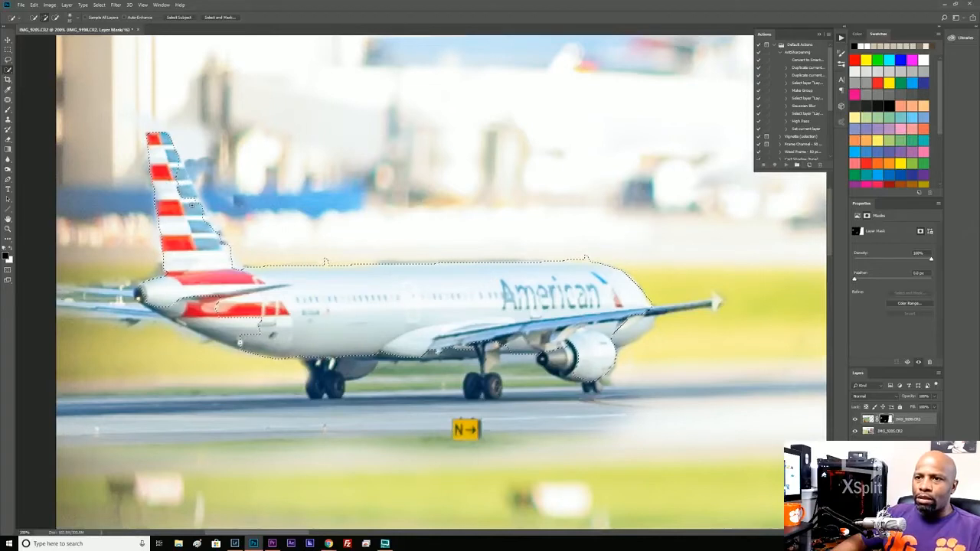
{"action": "left_click", "coordinate": [186, 182]}
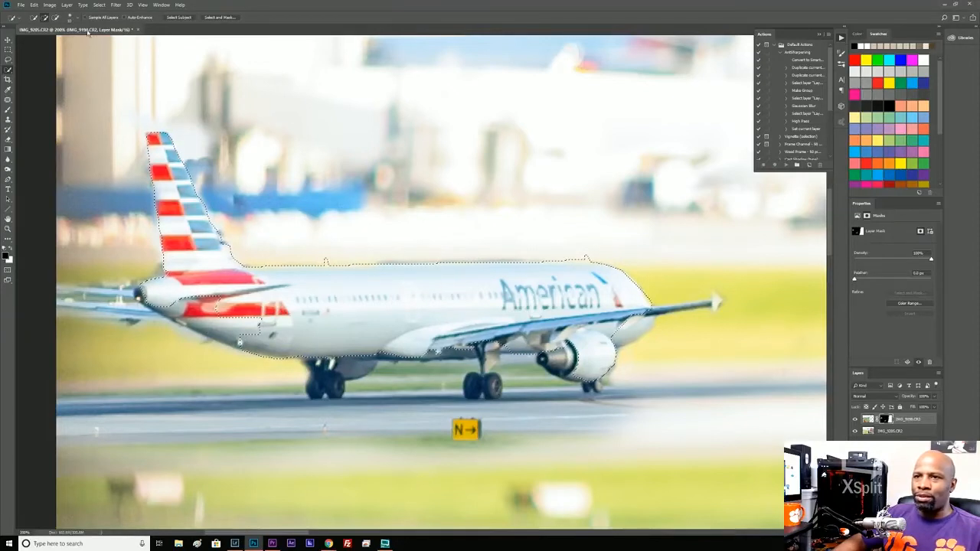
Invert the airplane selection so it covers the surroundings.
{"action": "left_click", "coordinate": [116, 6]}
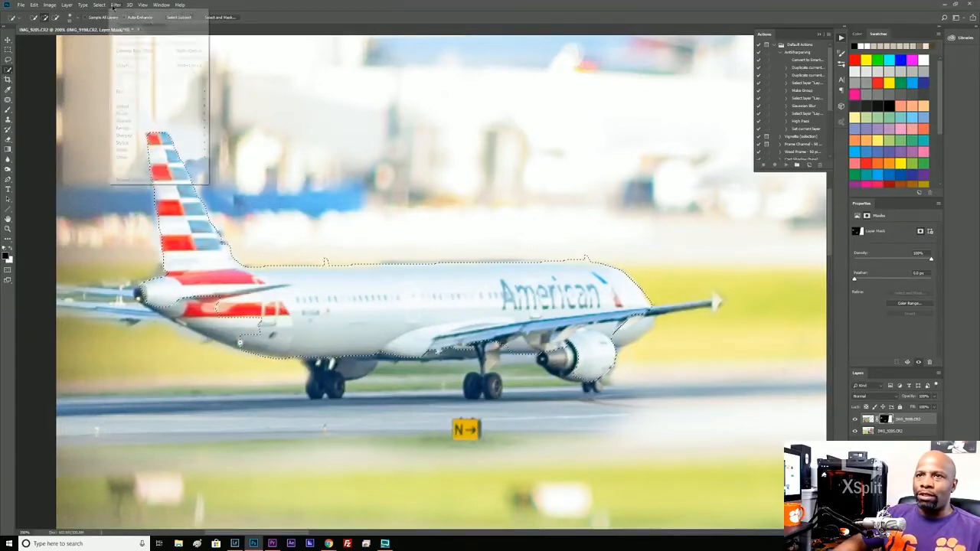
{"action": "mouse_move", "coordinate": [99, 5]}
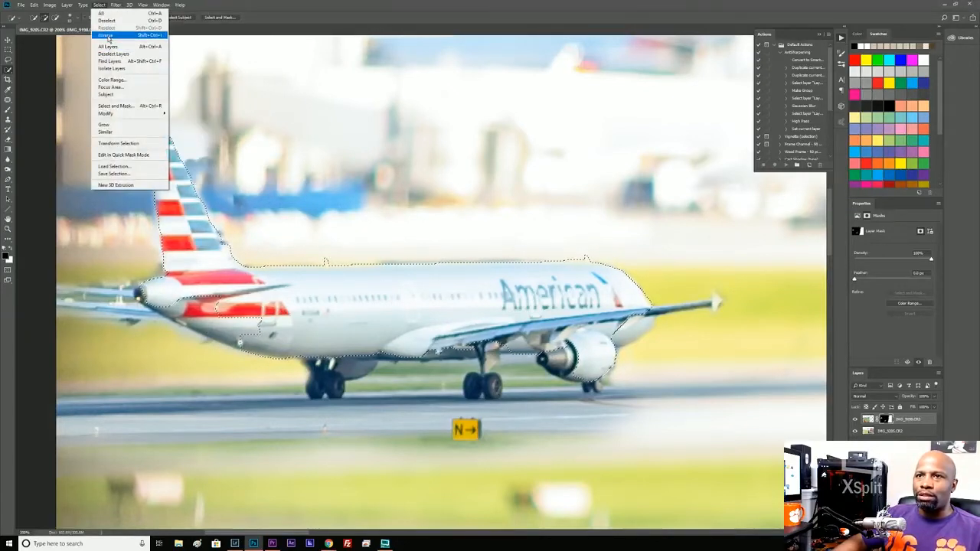
{"action": "left_click", "coordinate": [108, 36]}
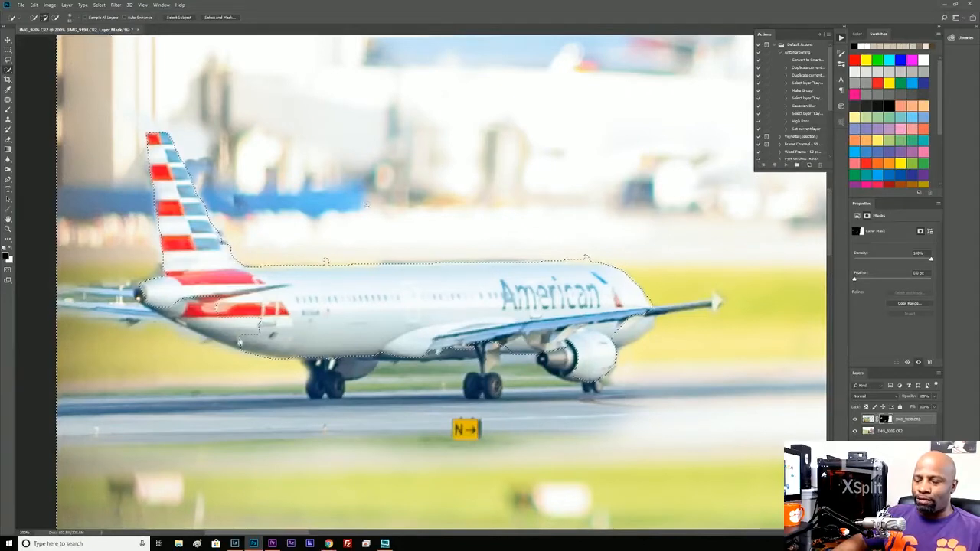
Try masking the background beside the wing tip inside the selection, undo the stroke, and clear the selection.
{"action": "key", "text": "b"}
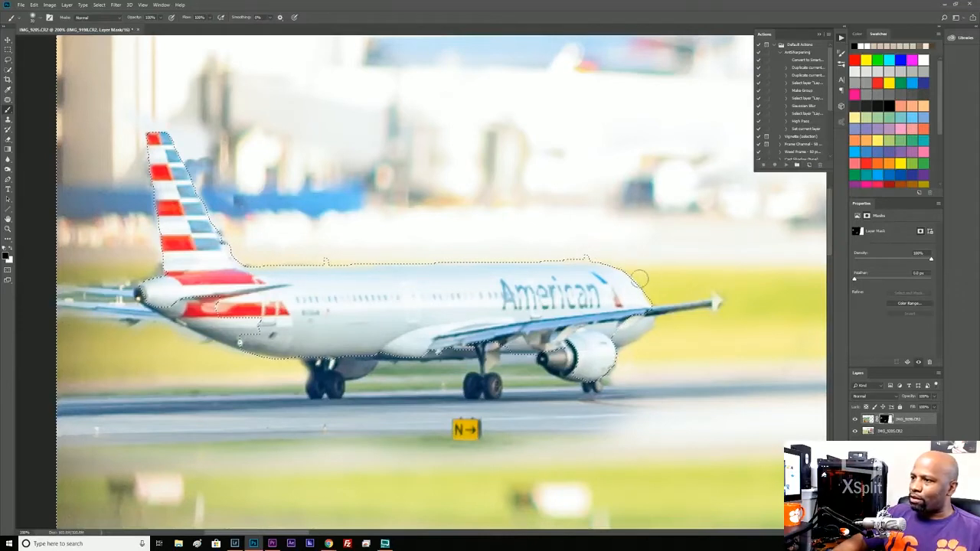
{"action": "left_click_drag", "start_coordinate": [657, 302], "coordinate": [682, 295]}
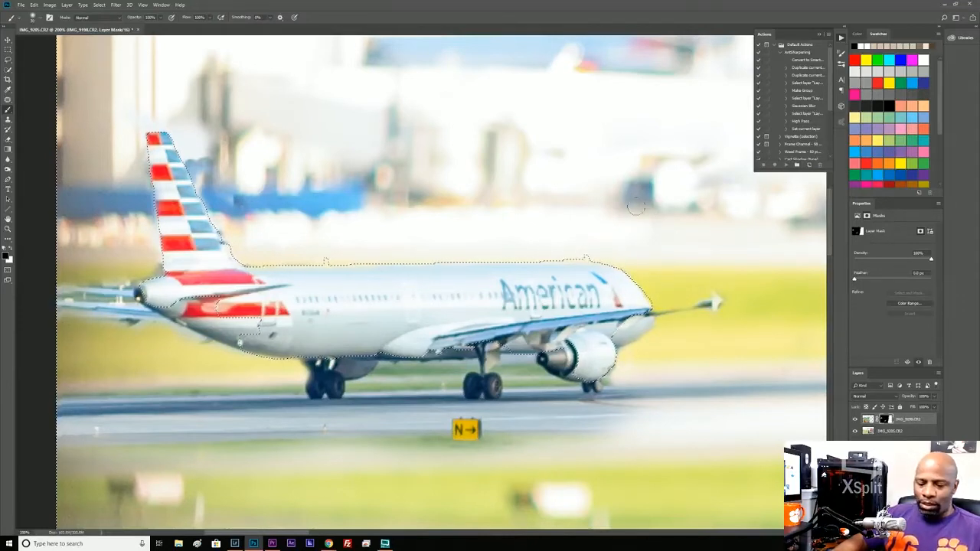
{"action": "key", "text": "ctrl+z"}
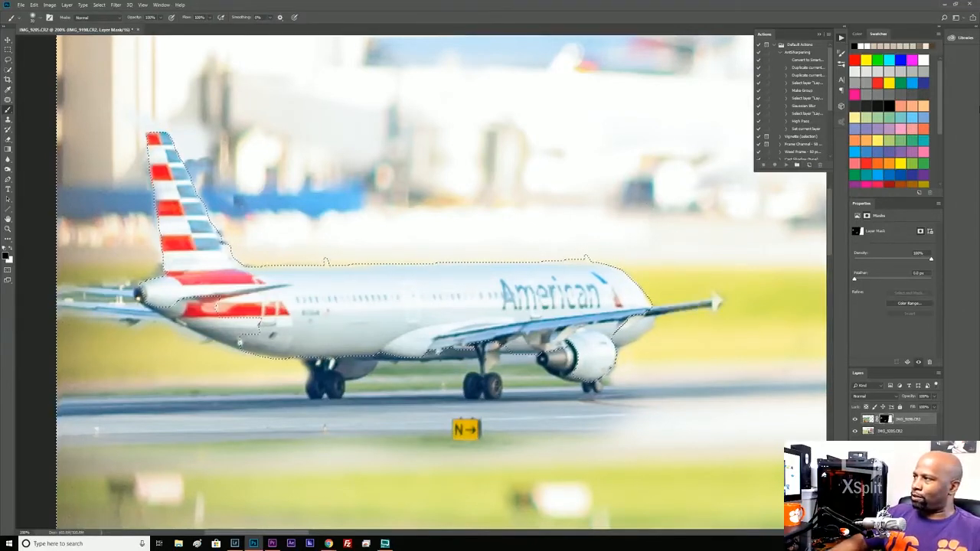
{"action": "key", "text": "ctrl+d"}
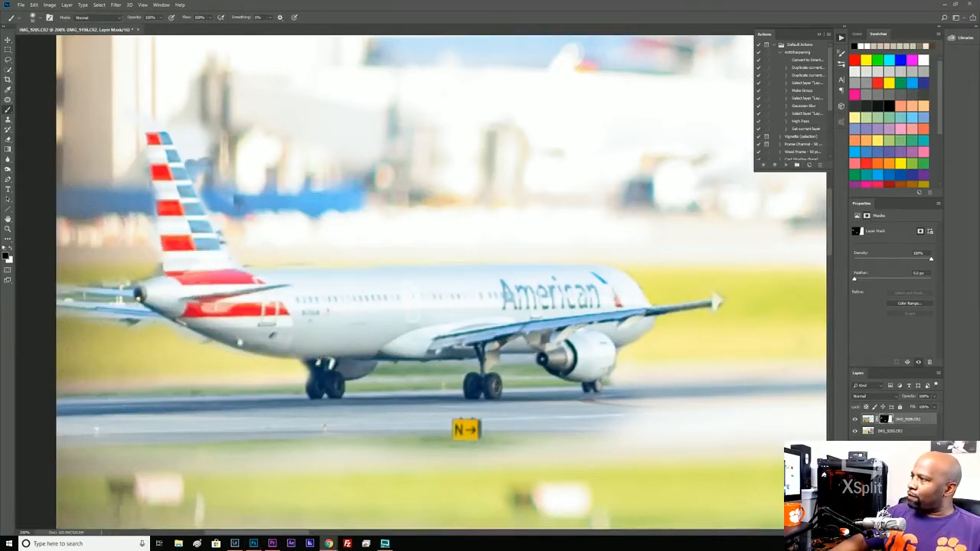
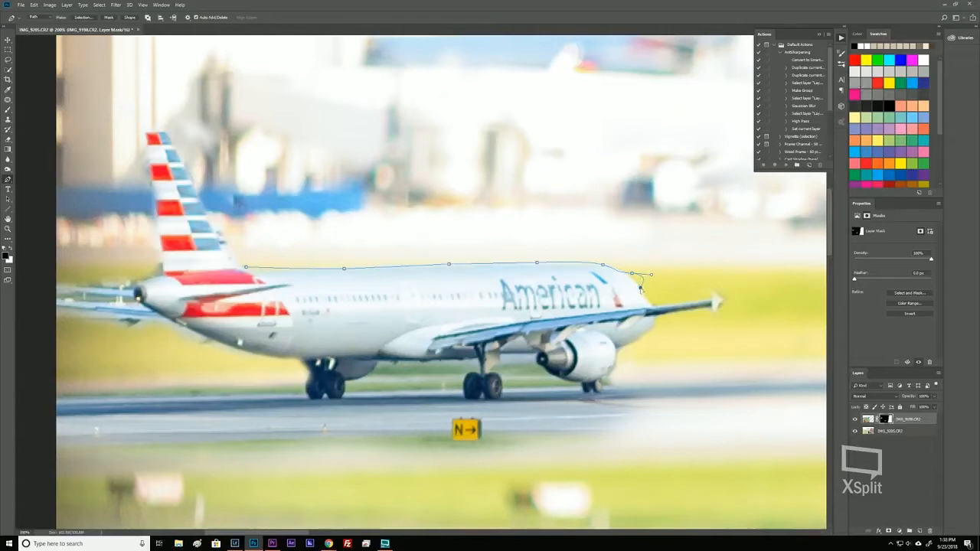
Complete a closed Pen path following the fuselage's upper edge from tail to nose and back along the windows.
{"action": "left_click", "coordinate": [643, 287]}
{"action": "key", "text": "ctrl+z"}
{"action": "key", "text": "ctrl+alt+z"}
{"action": "left_click", "coordinate": [639, 285]}
{"action": "left_click", "coordinate": [283, 303]}
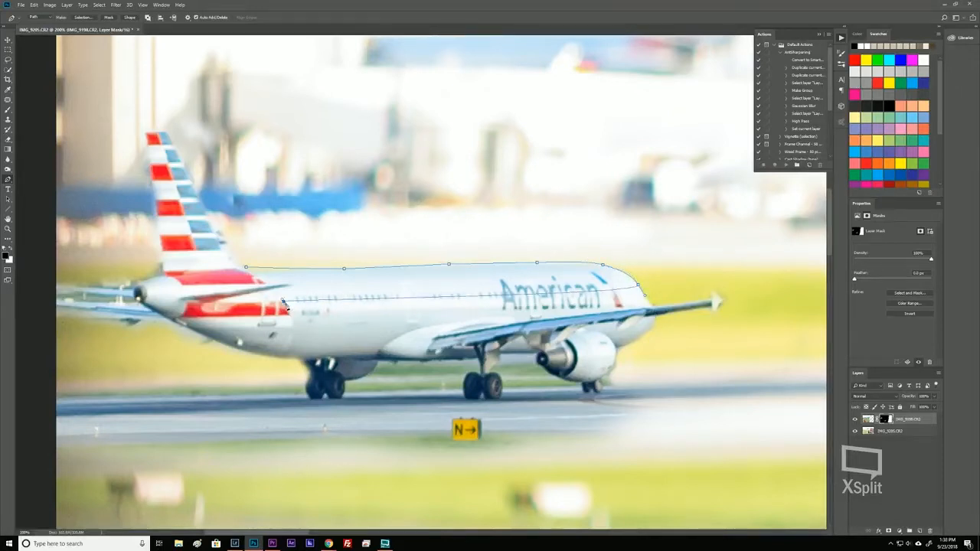
{"action": "left_click", "coordinate": [246, 267]}
{"action": "key", "text": "b"}
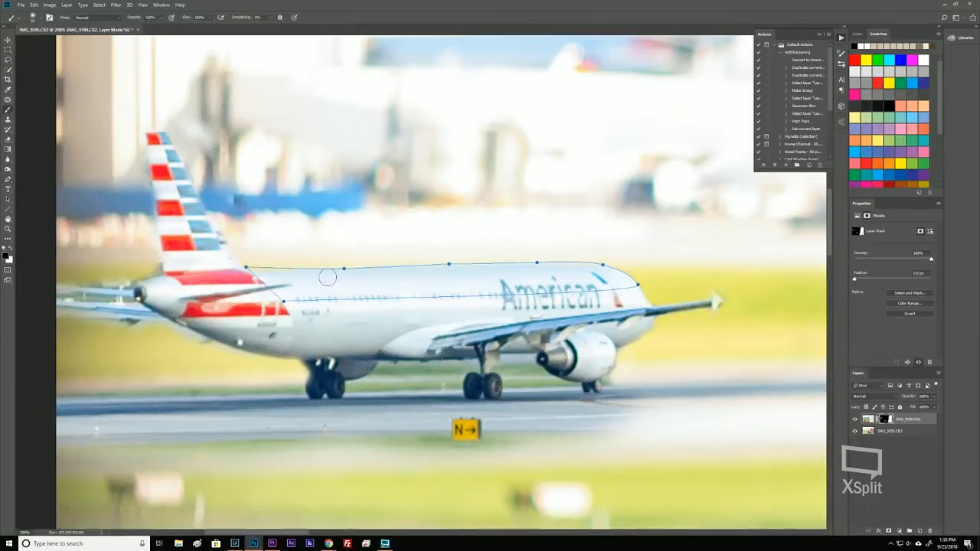
Try painting the mask inside the closed fuselage path with the Brush tool, and undo the strokes.
{"action": "key", "text": "v"}
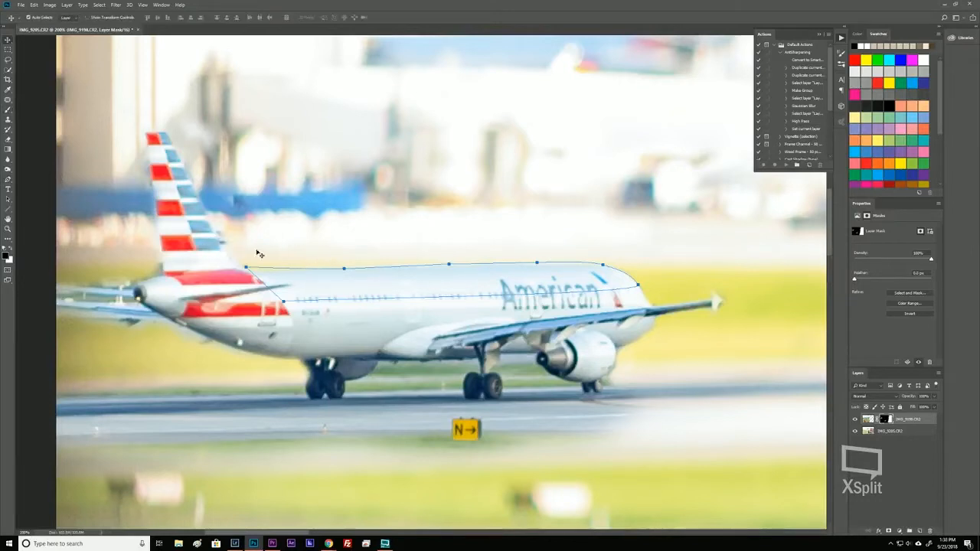
{"action": "left_click_drag", "start_coordinate": [327, 288], "coordinate": [319, 284]}
{"action": "key", "text": "p"}
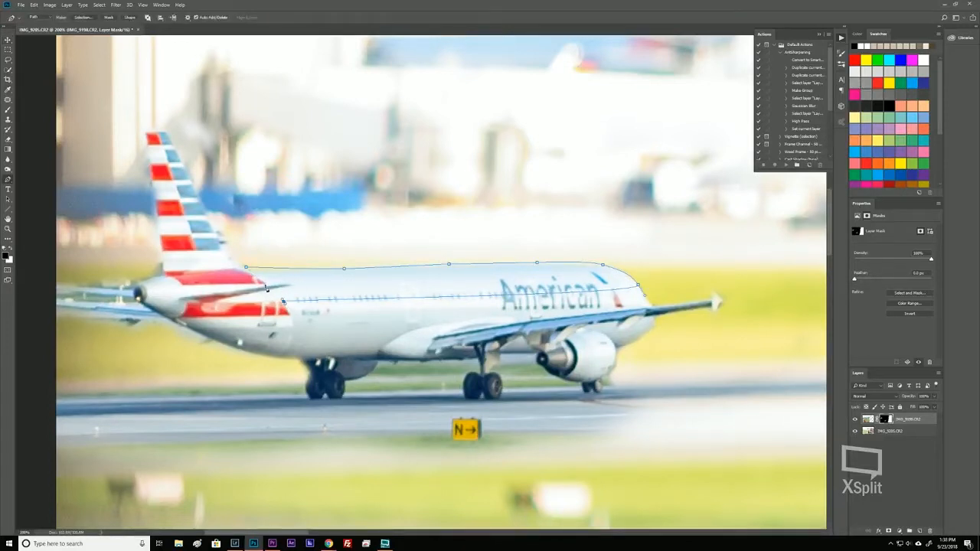
{"action": "left_click", "coordinate": [284, 300]}
{"action": "key", "text": "b"}
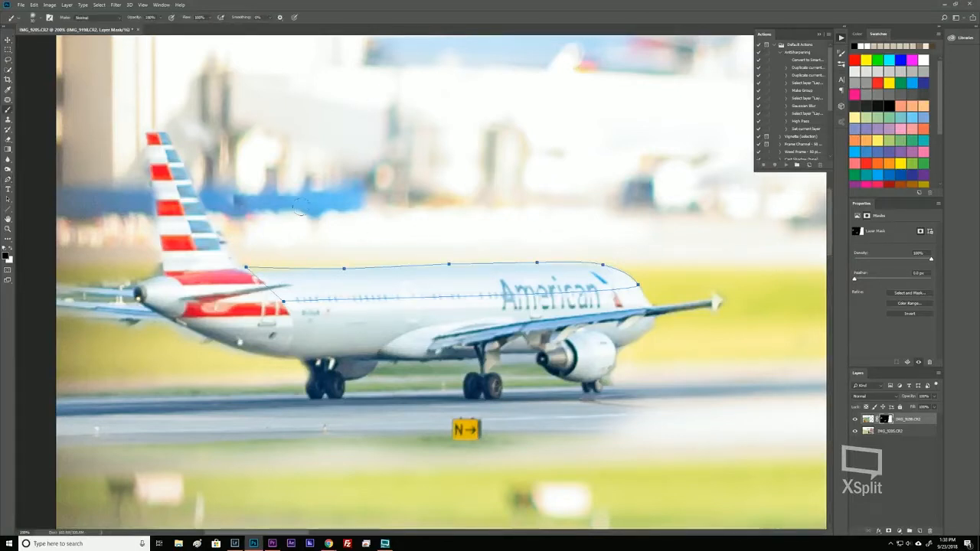
{"action": "left_click", "coordinate": [378, 271]}
{"action": "mouse_move", "coordinate": [378, 276]}
{"action": "left_mouse_down"}
{"action": "mouse_move", "coordinate": [428, 268]}
{"action": "mouse_move", "coordinate": [411, 278]}
{"action": "mouse_move", "coordinate": [433, 272]}
{"action": "mouse_move", "coordinate": [291, 285]}
{"action": "mouse_move", "coordinate": [357, 262]}
{"action": "mouse_move", "coordinate": [312, 281]}
{"action": "mouse_move", "coordinate": [482, 277]}
{"action": "left_mouse_up"}
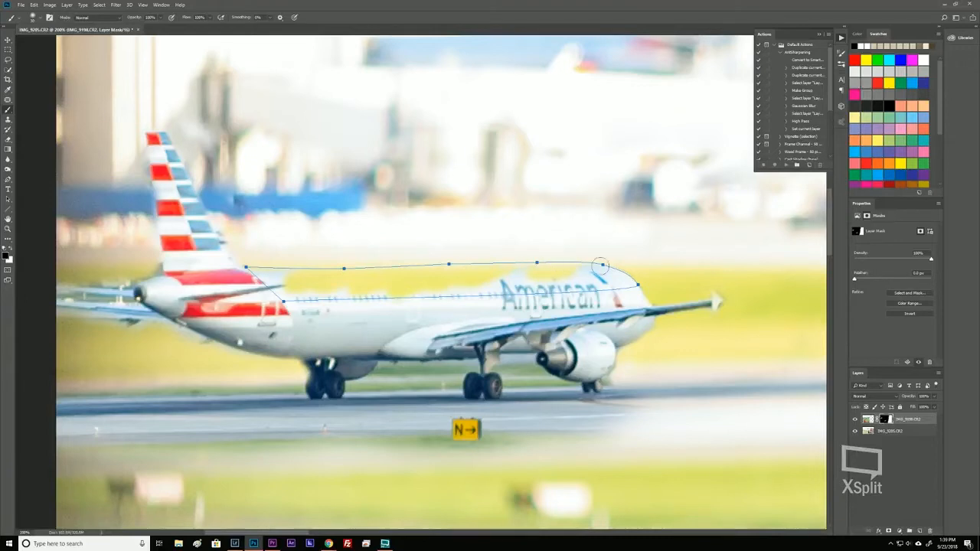
{"action": "key", "text": "ctrl+z"}
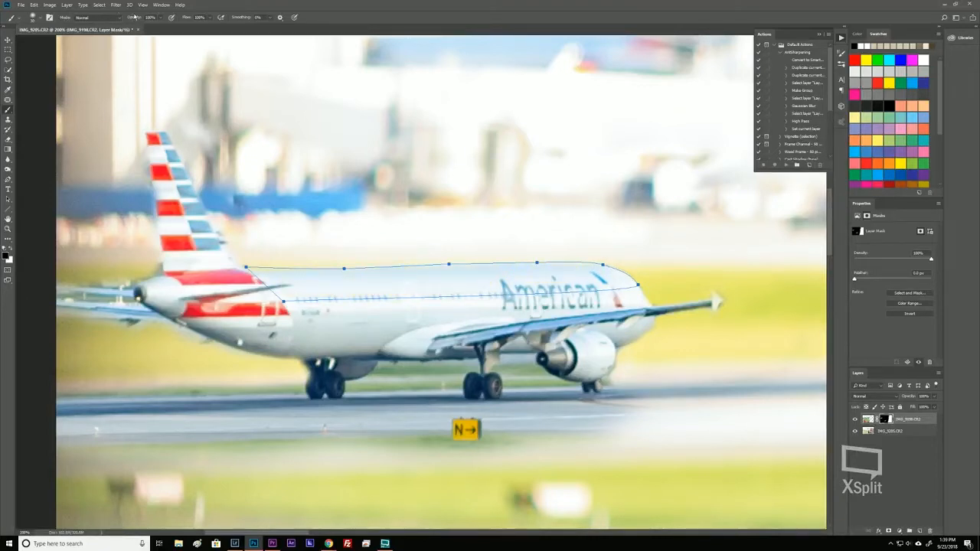
Dismiss the Pen path along the fuselage from the canvas.
{"action": "left_click", "coordinate": [101, 5]}
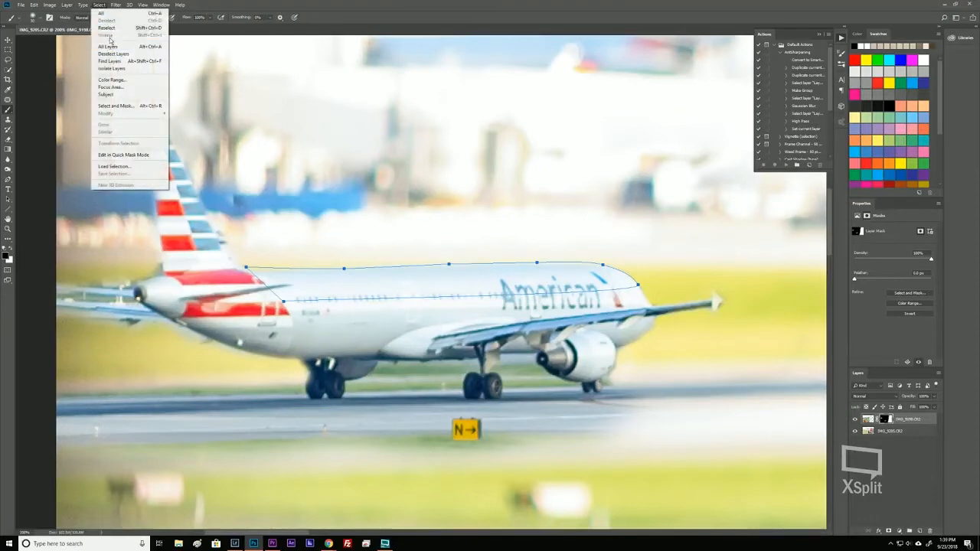
{"action": "left_click", "coordinate": [583, 265]}
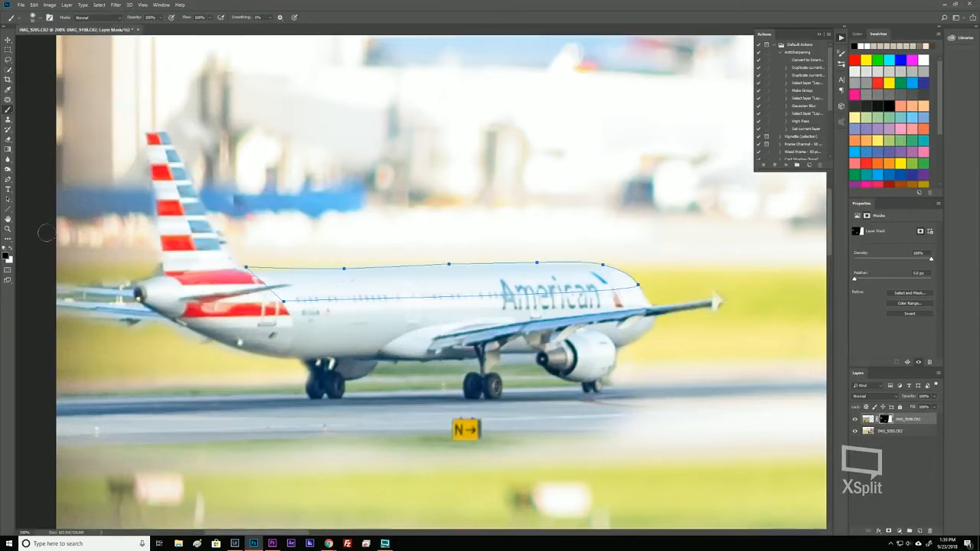
{"action": "left_click", "coordinate": [8, 200]}
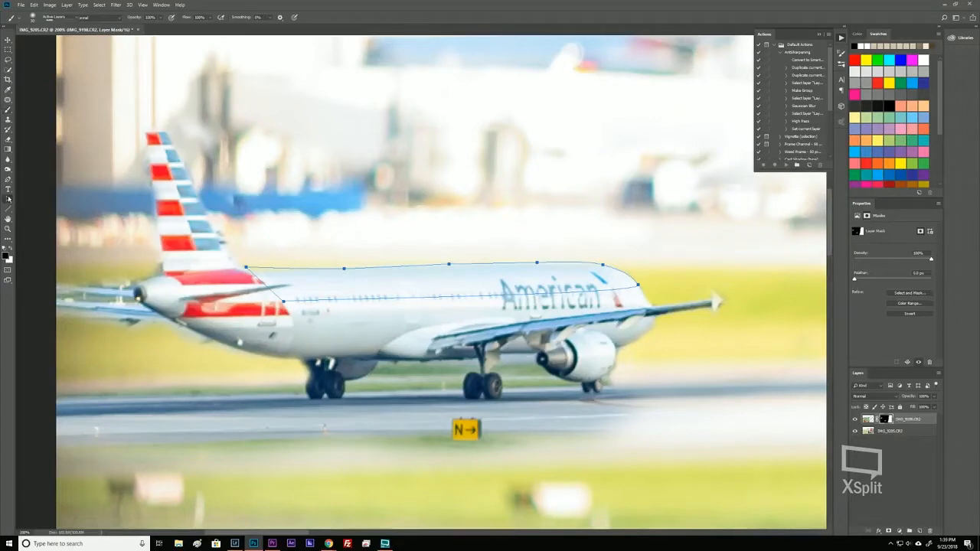
{"action": "left_click", "coordinate": [9, 39]}
{"action": "key", "text": "ctrl+Return"}
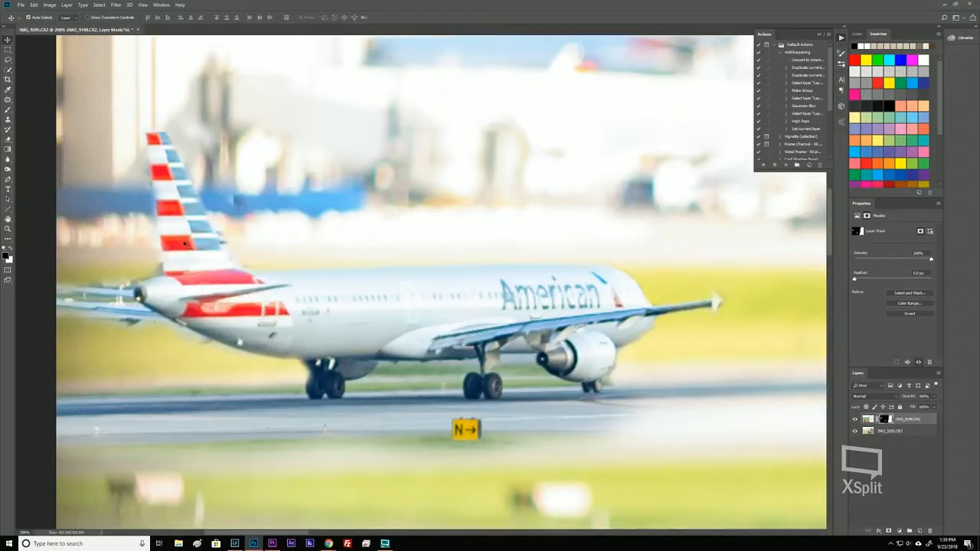
Mask out the outer ends of the rear stabilizer where they meet the photo's edge.
{"action": "key", "text": "b"}
{"action": "key", "text": "ctrl+h"}
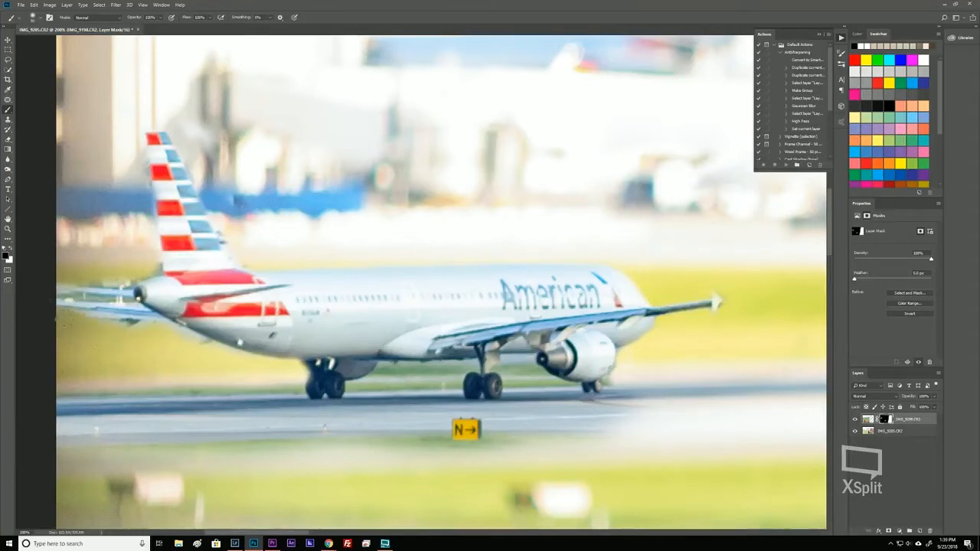
{"action": "mouse_move", "coordinate": [50, 299]}
{"action": "left_mouse_down"}
{"action": "mouse_move", "coordinate": [65, 287]}
{"action": "mouse_move", "coordinate": [51, 284]}
{"action": "left_mouse_up"}
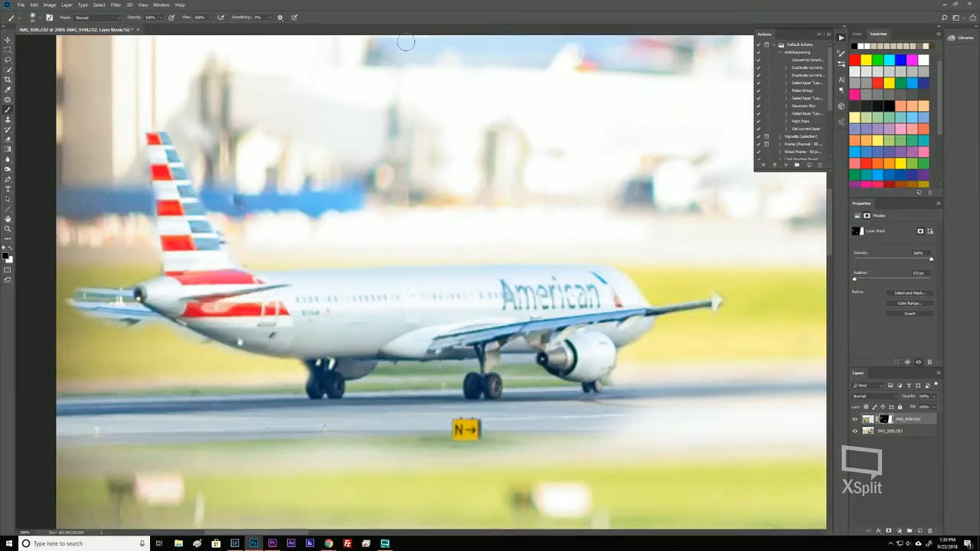
Transform the airplane layer's image, scaling it to about 103%, rotating it slightly and repositioning the airplane on the runway.
{"action": "key", "text": "ctrl+minus"}
{"action": "key", "text": "ctrl+minus"}
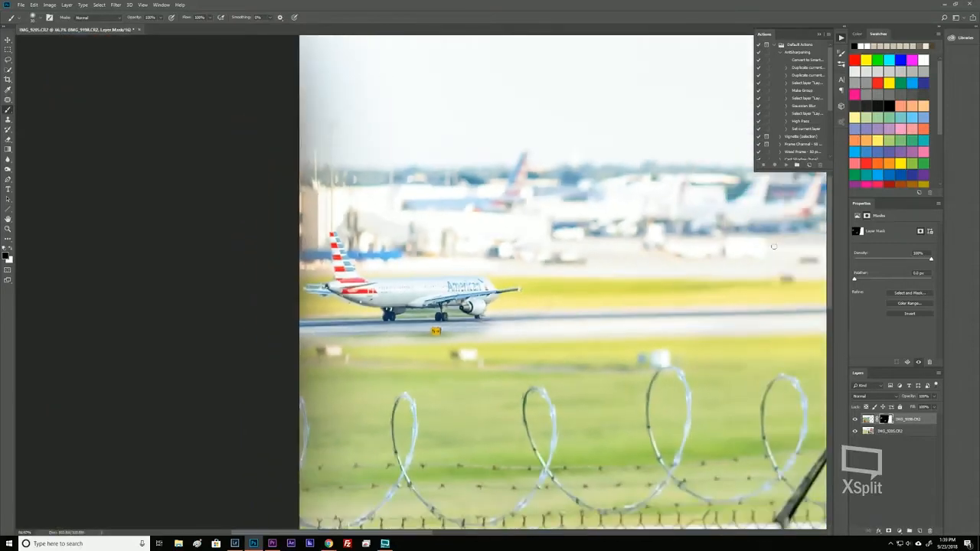
{"action": "key", "text": "ctrl+minus"}
{"action": "key", "text": "ctrl+minus"}
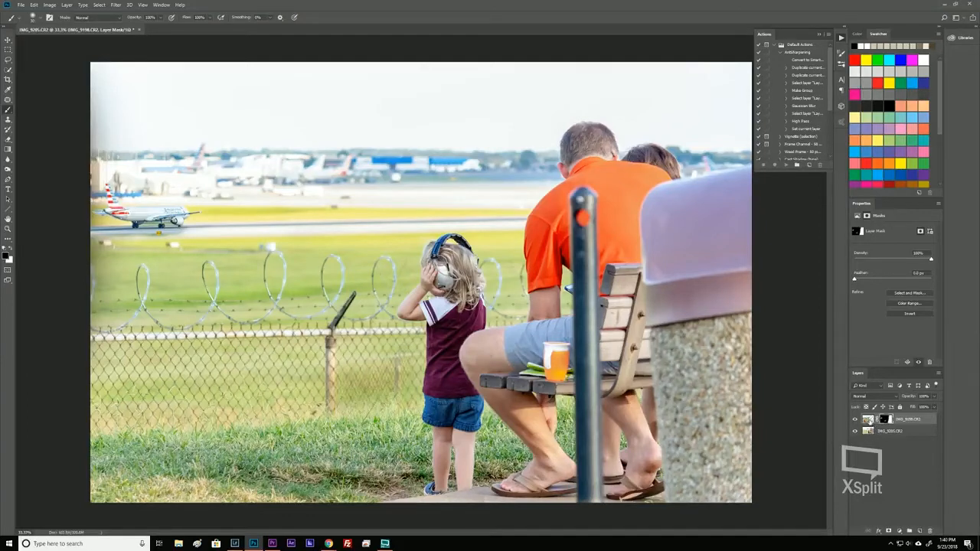
{"action": "left_click", "coordinate": [868, 420]}
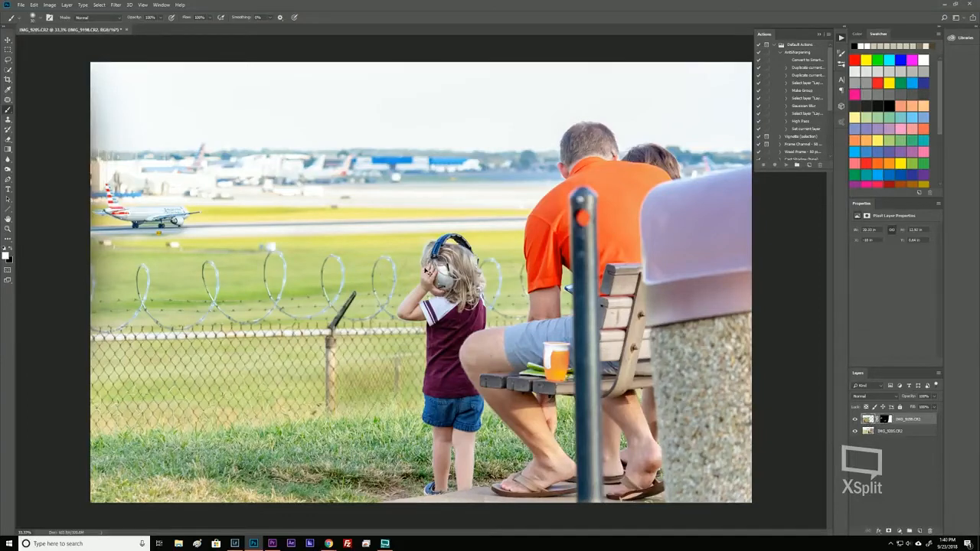
{"action": "key", "text": "ctrl+t"}
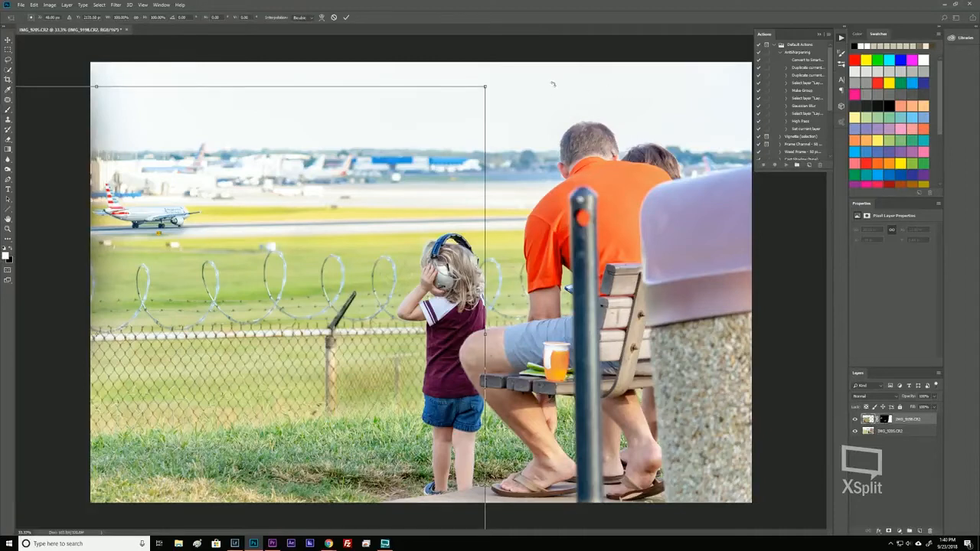
{"action": "left_click_drag", "start_coordinate": [553, 84], "coordinate": [554, 83]}
{"action": "left_click_drag", "start_coordinate": [487, 85], "coordinate": [515, 79]}
{"action": "left_click_drag", "start_coordinate": [483, 109], "coordinate": [476, 116]}
{"action": "left_click_drag", "start_coordinate": [549, 101], "coordinate": [551, 105]}
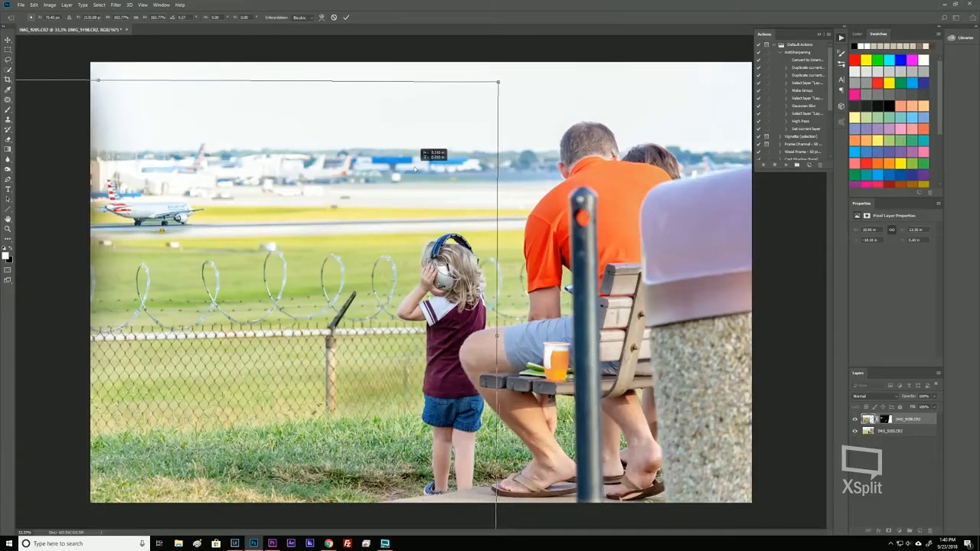
{"action": "left_click", "coordinate": [346, 16]}
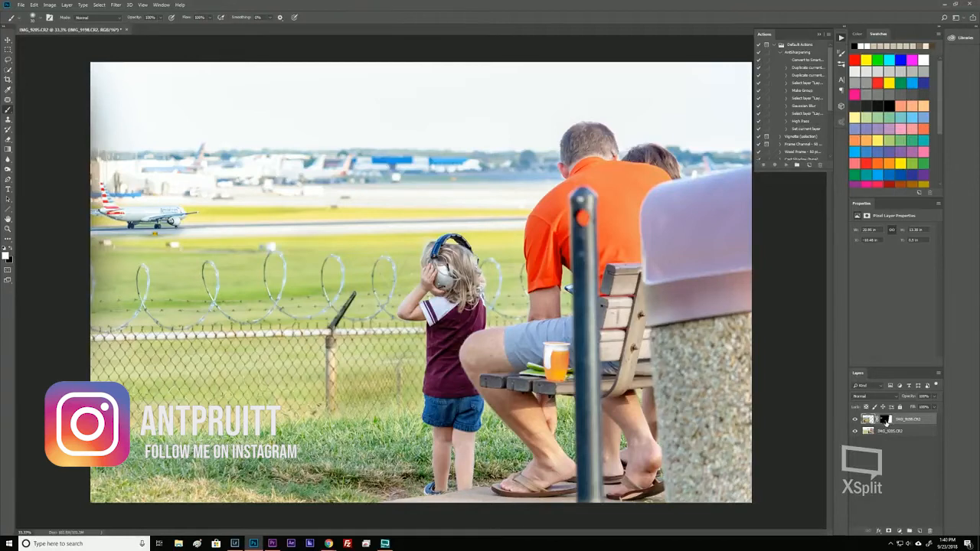
Mask out the leftover background beneath the fuselage, between the landing gear and under the engine, on the airplane layer's mask.
{"action": "left_click", "coordinate": [885, 419]}
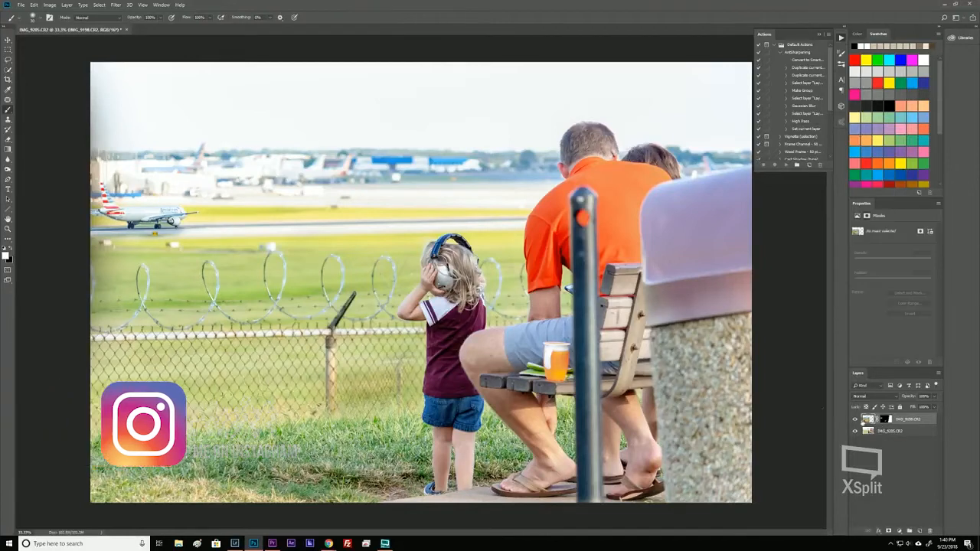
{"action": "left_click", "coordinate": [885, 420]}
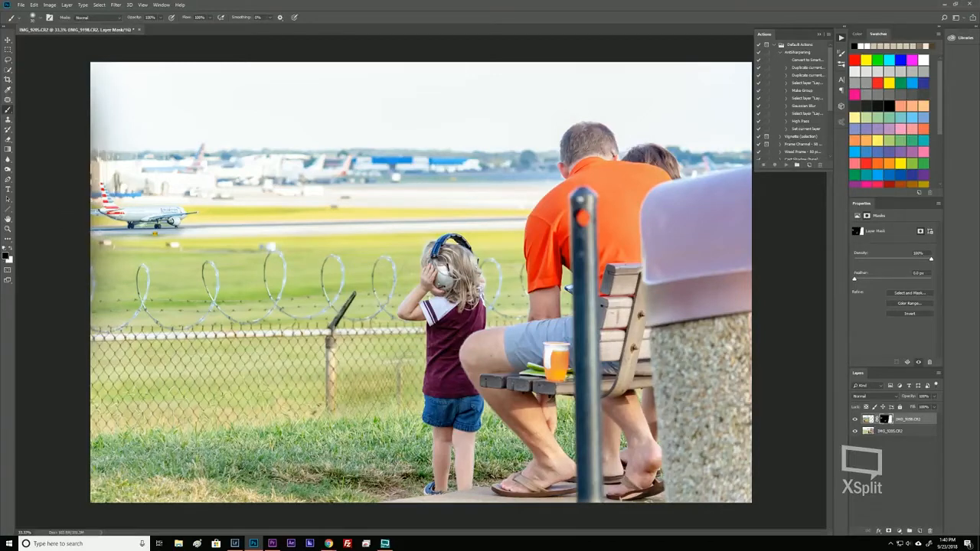
{"action": "key", "text": "ctrl+plus"}
{"action": "key", "text": "ctrl+plus"}
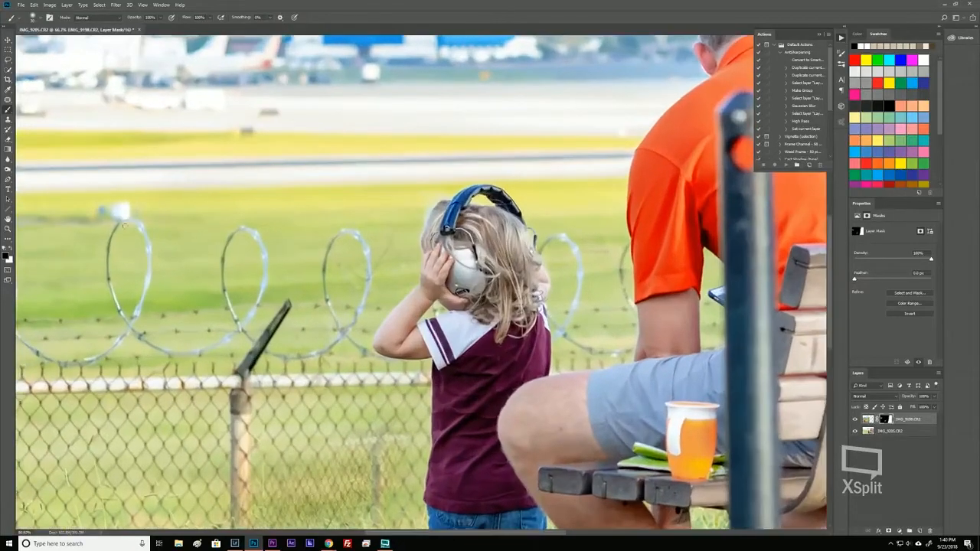
{"action": "left_click_drag", "start_coordinate": [75, 233], "coordinate": [524, 316]}
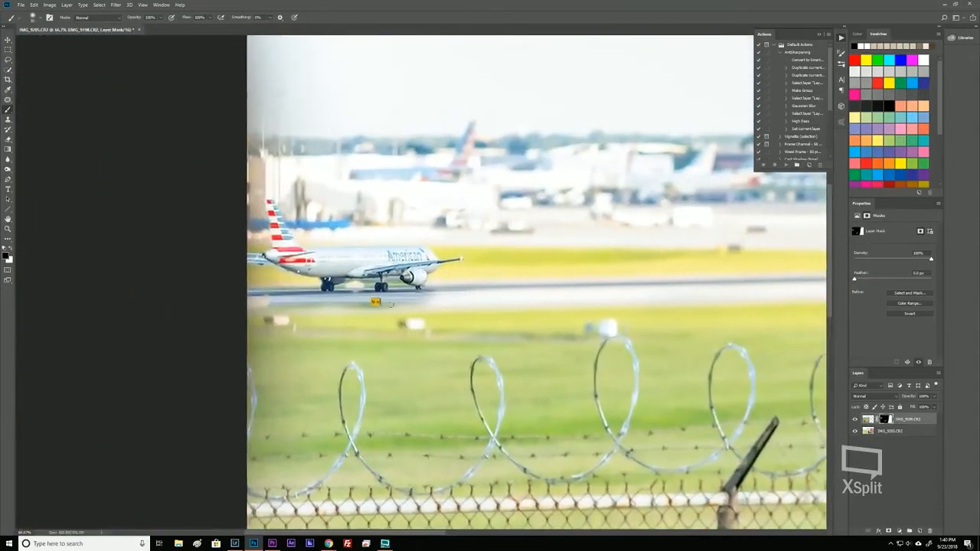
{"action": "key", "text": "ctrl+plus"}
{"action": "key", "text": "ctrl+plus"}
{"action": "key", "text": "ctrl+plus"}
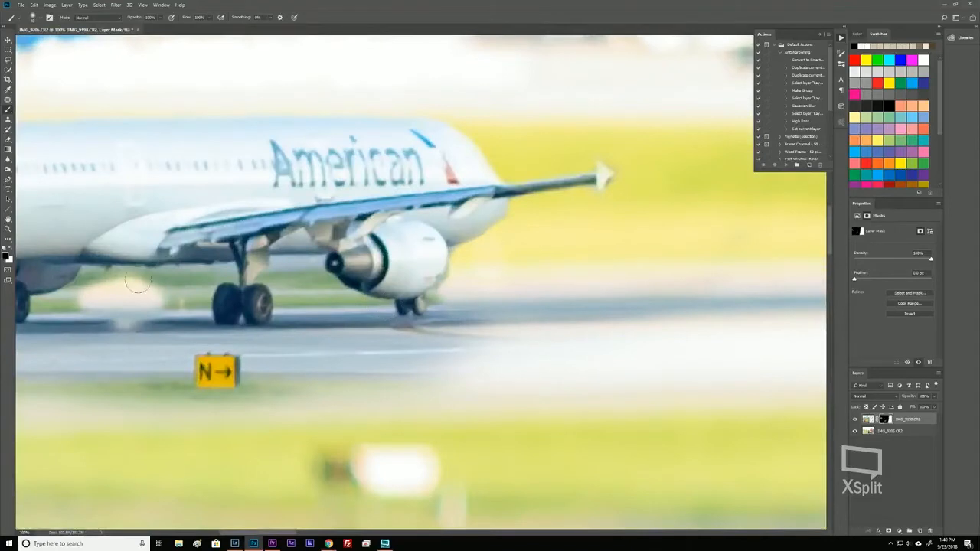
{"action": "mouse_move", "coordinate": [138, 281]}
{"action": "left_mouse_down"}
{"action": "mouse_move", "coordinate": [203, 297]}
{"action": "mouse_move", "coordinate": [192, 280]}
{"action": "mouse_move", "coordinate": [120, 284]}
{"action": "mouse_move", "coordinate": [82, 298]}
{"action": "mouse_move", "coordinate": [148, 276]}
{"action": "mouse_move", "coordinate": [94, 279]}
{"action": "mouse_move", "coordinate": [225, 272]}
{"action": "mouse_move", "coordinate": [196, 297]}
{"action": "mouse_move", "coordinate": [167, 304]}
{"action": "mouse_move", "coordinate": [41, 309]}
{"action": "mouse_move", "coordinate": [90, 284]}
{"action": "mouse_move", "coordinate": [139, 277]}
{"action": "left_mouse_up"}
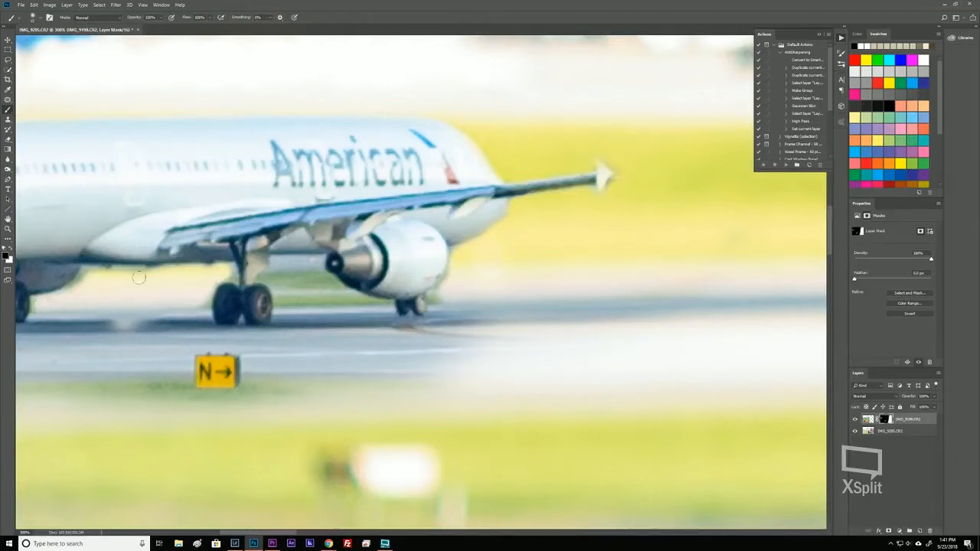
{"action": "mouse_move", "coordinate": [313, 296]}
{"action": "left_mouse_down"}
{"action": "mouse_move", "coordinate": [301, 294]}
{"action": "mouse_move", "coordinate": [363, 301]}
{"action": "mouse_move", "coordinate": [291, 299]}
{"action": "mouse_move", "coordinate": [254, 272]}
{"action": "mouse_move", "coordinate": [313, 261]}
{"action": "mouse_move", "coordinate": [269, 274]}
{"action": "mouse_move", "coordinate": [331, 283]}
{"action": "mouse_move", "coordinate": [322, 270]}
{"action": "mouse_move", "coordinate": [205, 302]}
{"action": "left_mouse_up"}
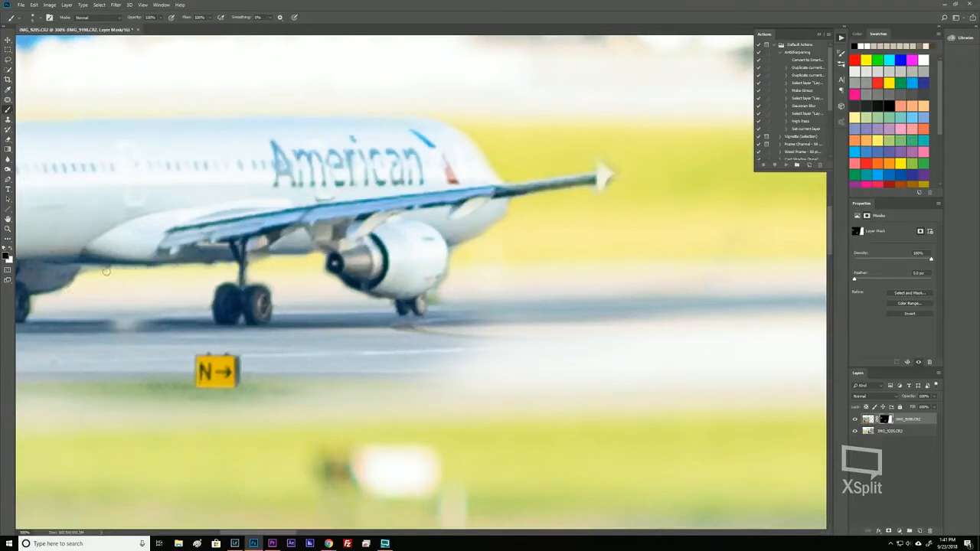
Reveal the airplane layer's darker runway across the background up to the seated man, and mask out the excess along its lower edge.
{"action": "scroll", "coordinate": [325, 281], "scroll_direction": "down", "scroll_amount": 4}
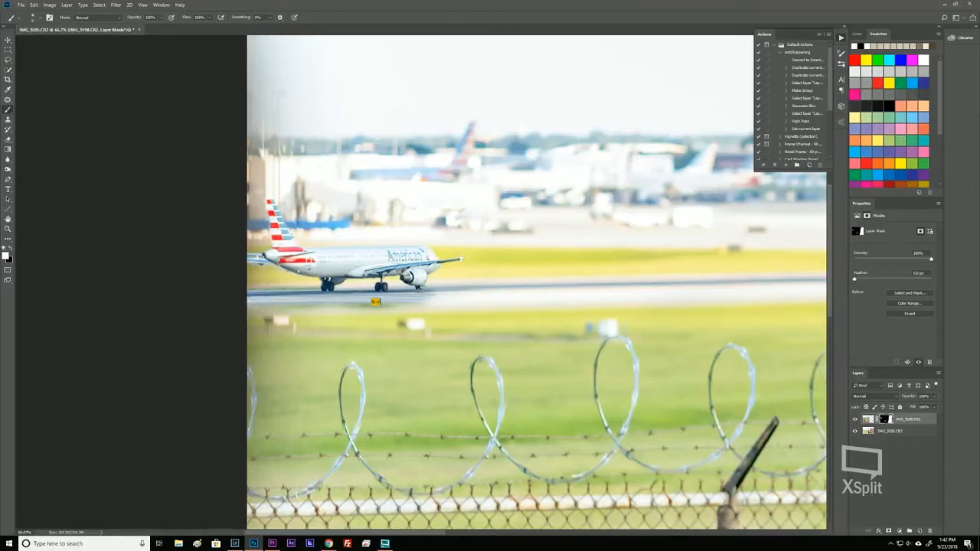
{"action": "scroll", "coordinate": [519, 191], "scroll_direction": "down", "scroll_amount": 2}
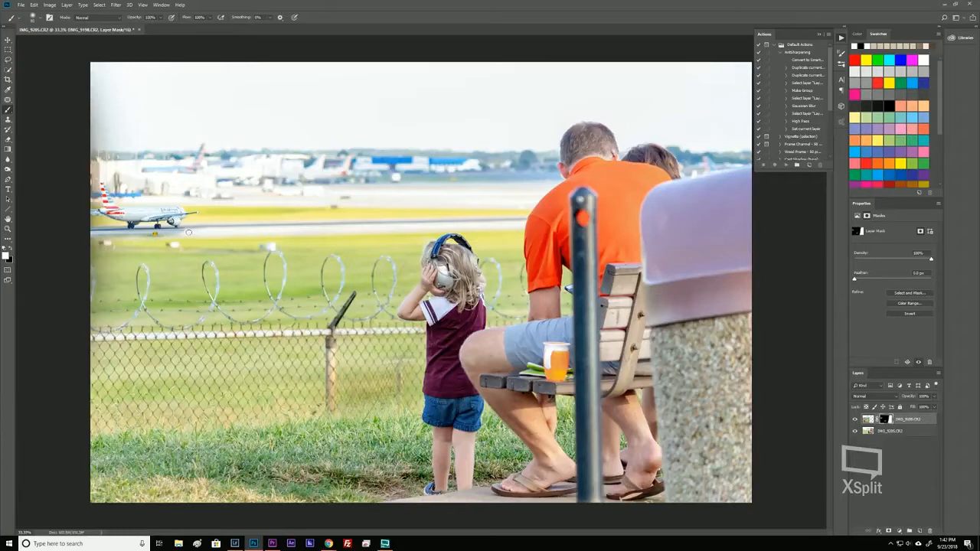
{"action": "left_click_drag", "start_coordinate": [201, 230], "coordinate": [481, 221]}
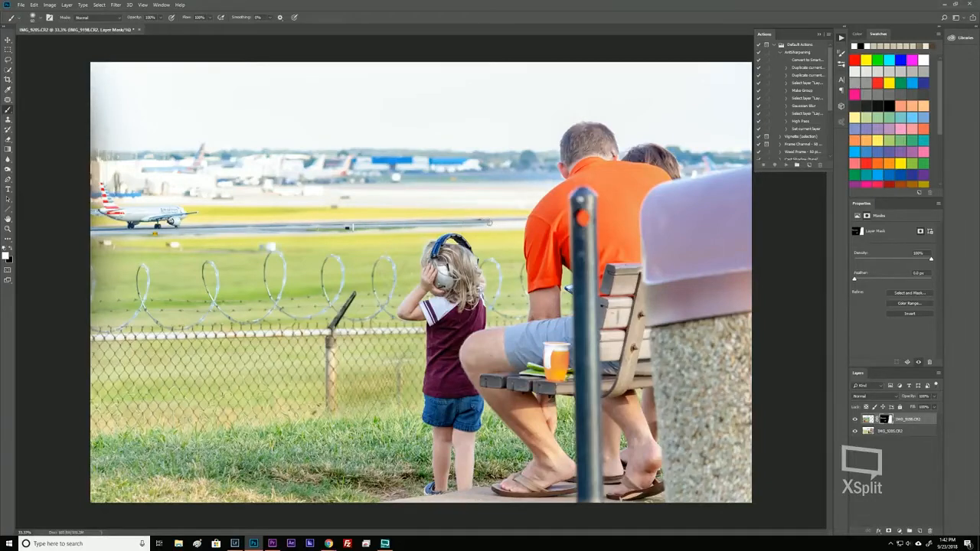
{"action": "left_click_drag", "start_coordinate": [485, 222], "coordinate": [494, 223]}
{"action": "key", "text": "x"}
{"action": "left_click_drag", "start_coordinate": [414, 230], "coordinate": [250, 234]}
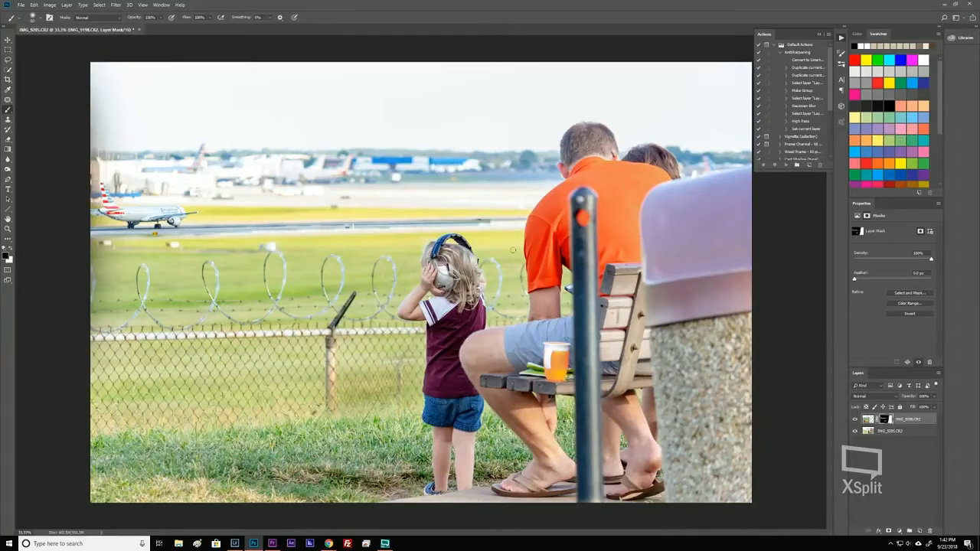
Mask out the uneven strip along the upper edge of the airplane layer's runway with a straight stroke reaching its far end.
{"action": "left_click_drag", "start_coordinate": [392, 228], "coordinate": [345, 228]}
{"action": "key", "text": "x"}
{"action": "key", "text": "ctrl+plus"}
{"action": "key", "text": "ctrl+plus"}
{"action": "key", "text": "ctrl+plus"}
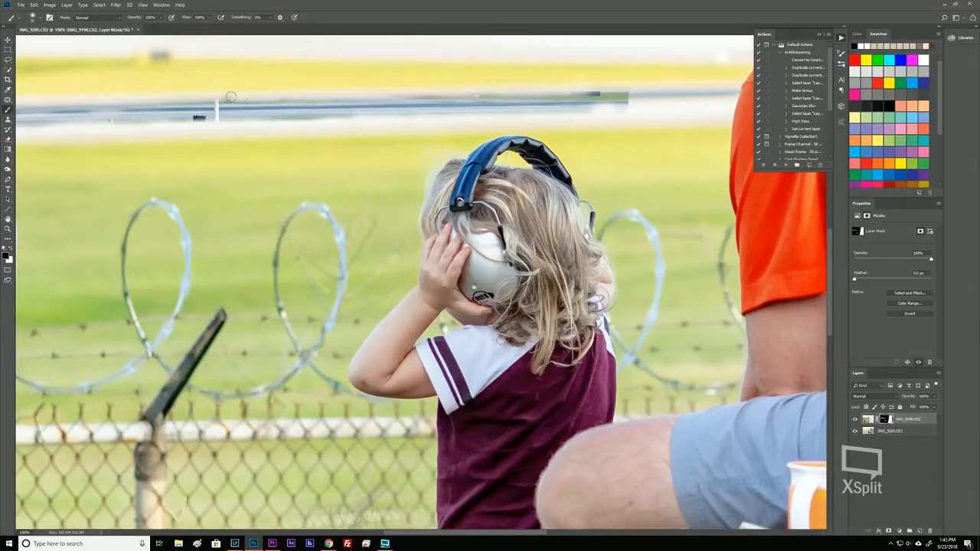
{"action": "left_click", "coordinate": [633, 104], "text": "shift"}
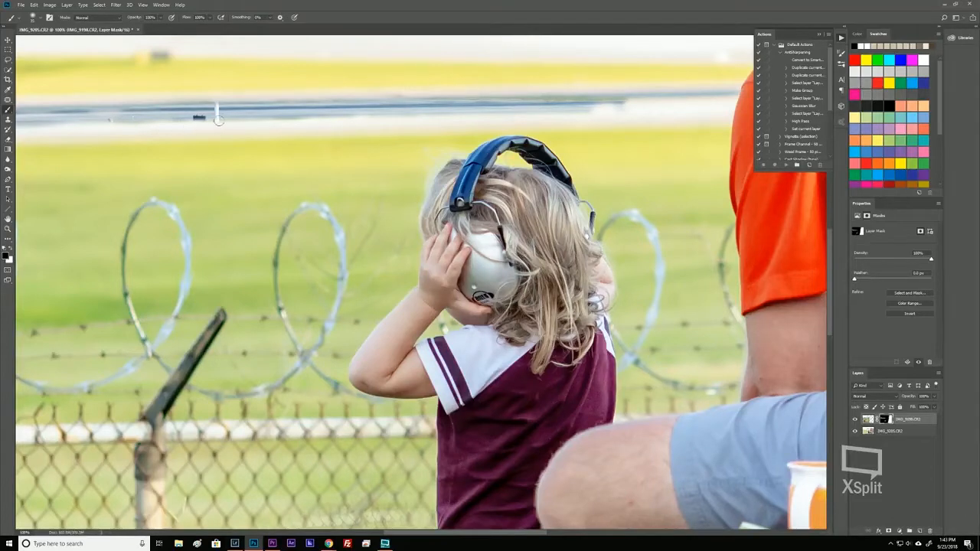
Try to patch out the white vertical marker on the runway using nearby runway on the airplane layer's image.
{"action": "left_click", "coordinate": [7, 100]}
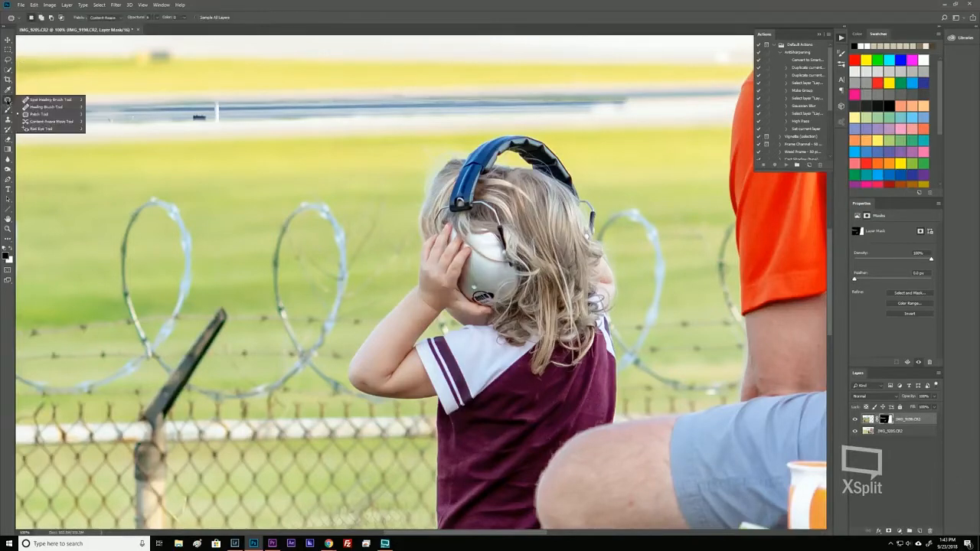
{"action": "left_click", "coordinate": [38, 114]}
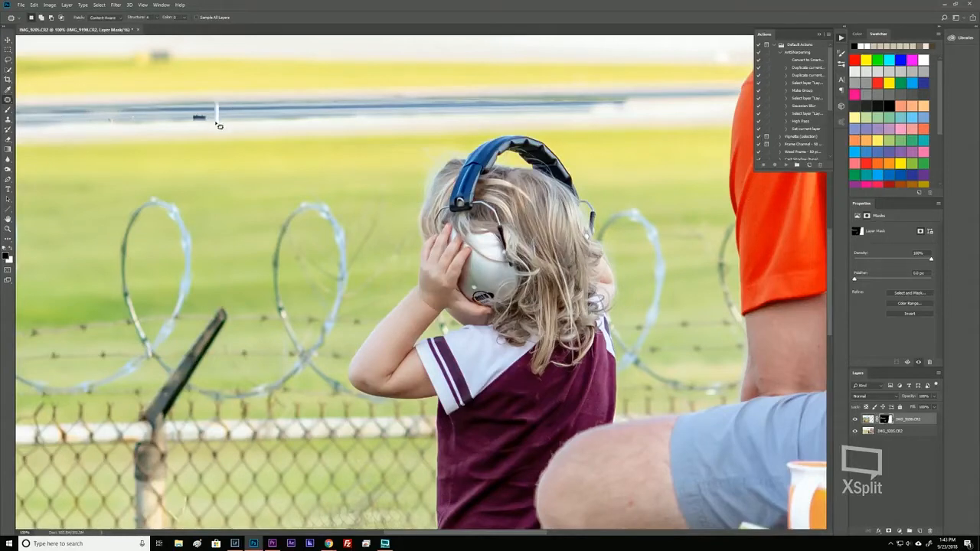
{"action": "mouse_move", "coordinate": [217, 127]}
{"action": "left_mouse_down"}
{"action": "mouse_move", "coordinate": [215, 99]}
{"action": "mouse_move", "coordinate": [217, 123]}
{"action": "mouse_move", "coordinate": [221, 113]}
{"action": "mouse_move", "coordinate": [250, 114]}
{"action": "left_mouse_up"}
{"action": "left_click", "coordinate": [868, 420]}
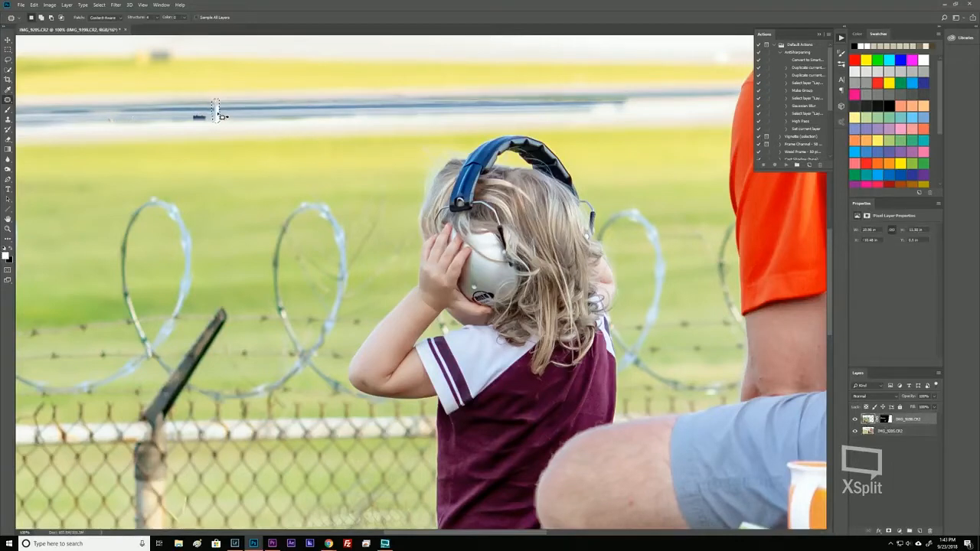
{"action": "left_click_drag", "start_coordinate": [222, 110], "coordinate": [225, 113]}
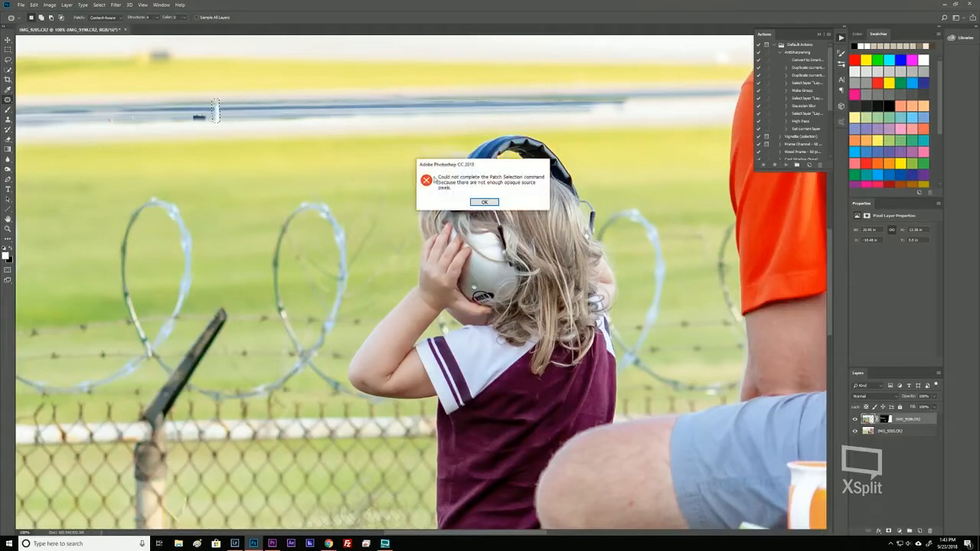
{"action": "left_click", "coordinate": [485, 203]}
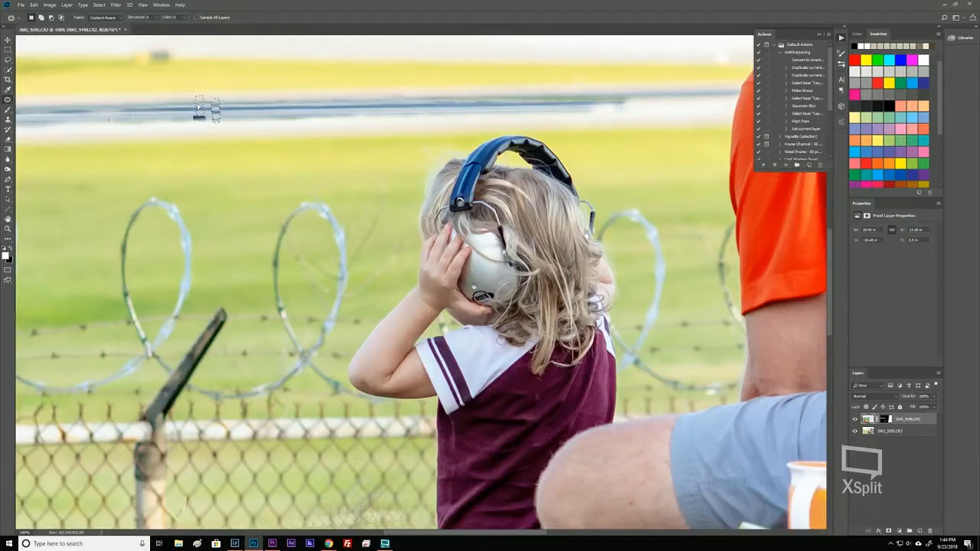
{"action": "left_click_drag", "start_coordinate": [199, 110], "coordinate": [198, 111]}
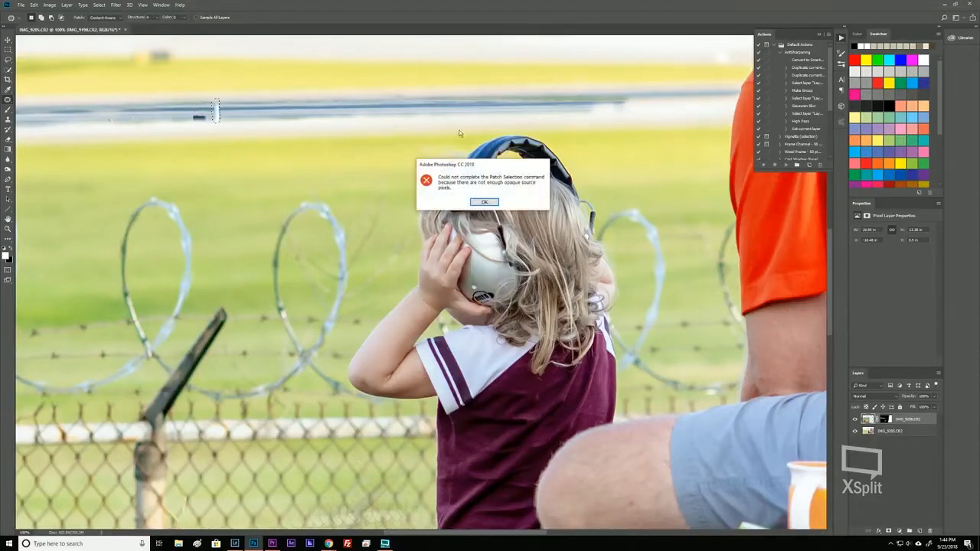
{"action": "left_click", "coordinate": [487, 203]}
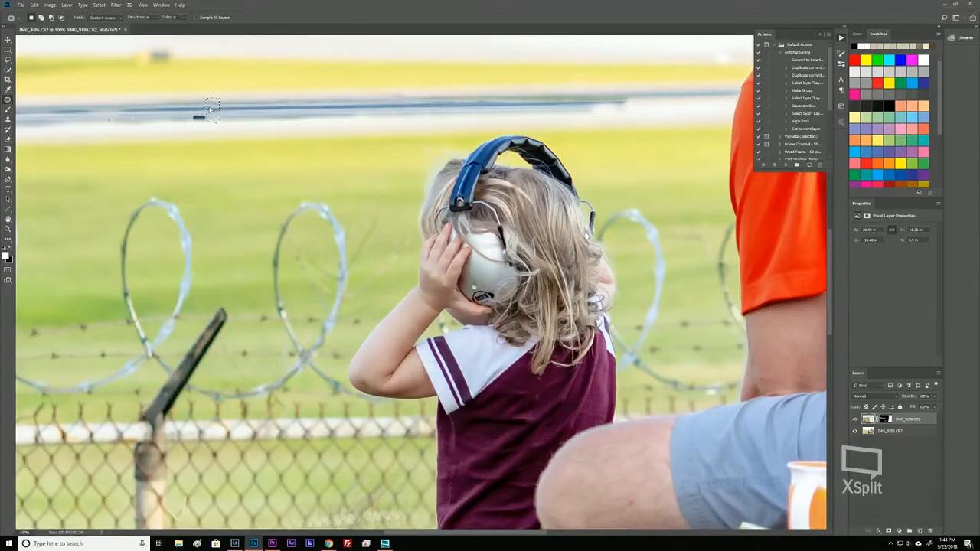
{"action": "left_click_drag", "start_coordinate": [208, 109], "coordinate": [212, 109]}
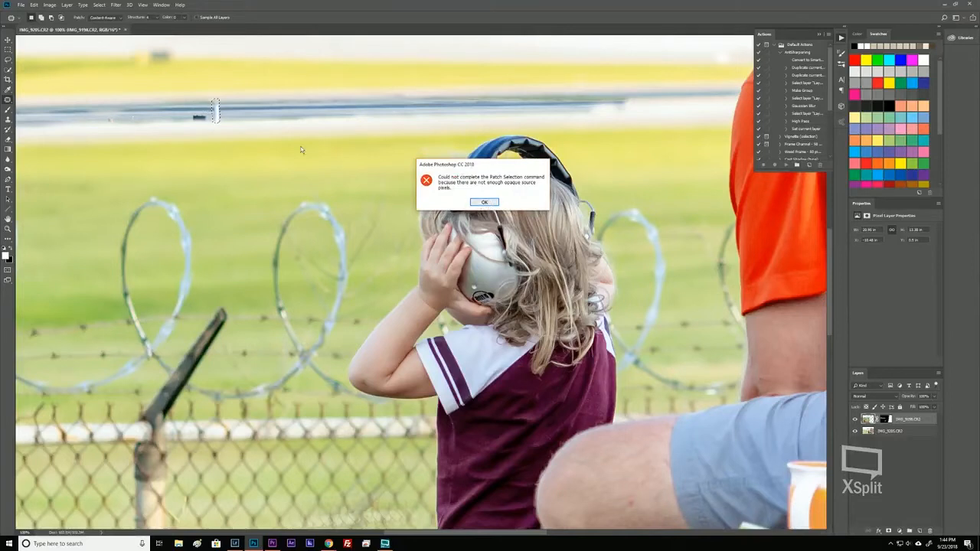
{"action": "left_click", "coordinate": [483, 201]}
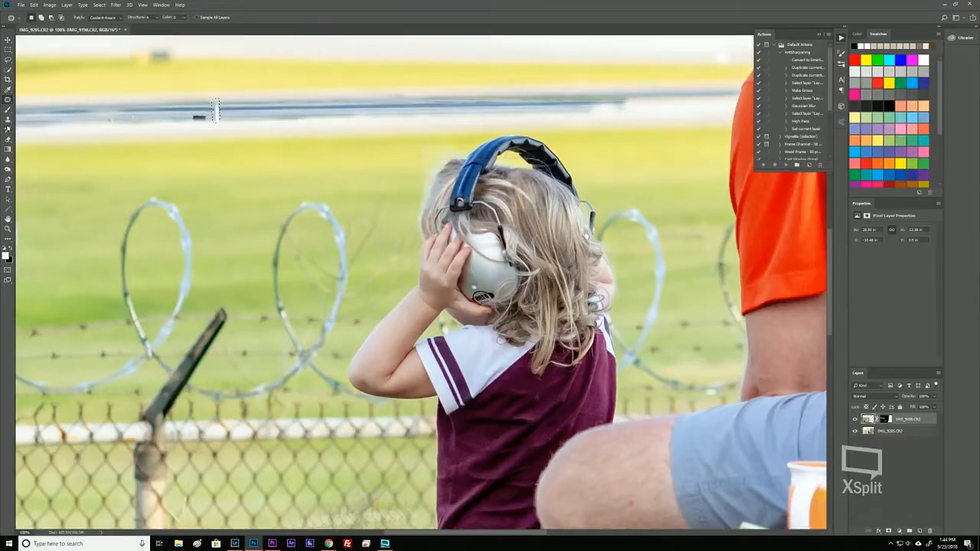
Clone over the selected white runway marker with a small Clone Stamp brush on the airplane layer's image.
{"action": "left_click", "coordinate": [8, 123]}
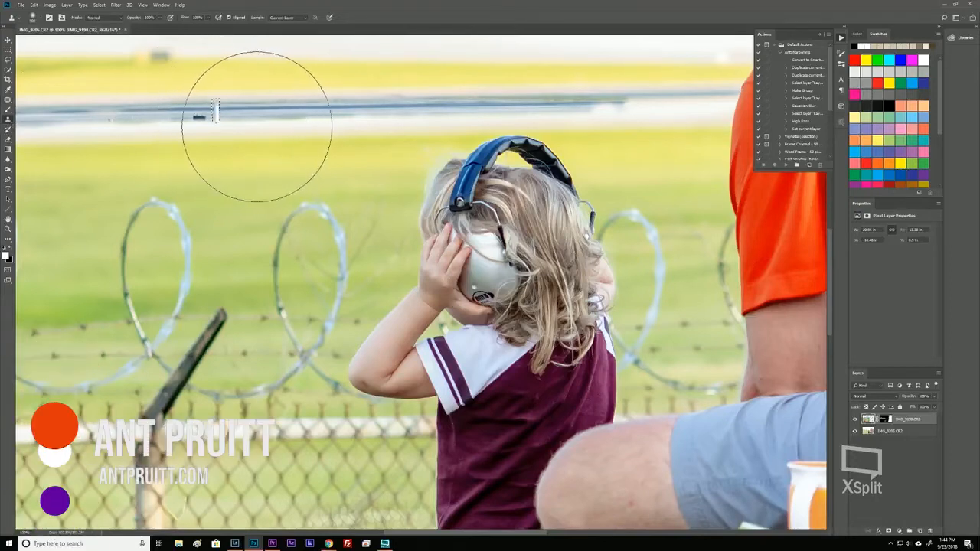
{"action": "key", "text": "bracketleft"}
{"action": "key", "text": "bracketleft"}
{"action": "key", "text": "bracketleft"}
{"action": "key", "text": "bracketleft"}
{"action": "key", "text": "bracketleft"}
{"action": "key", "text": "bracketleft"}
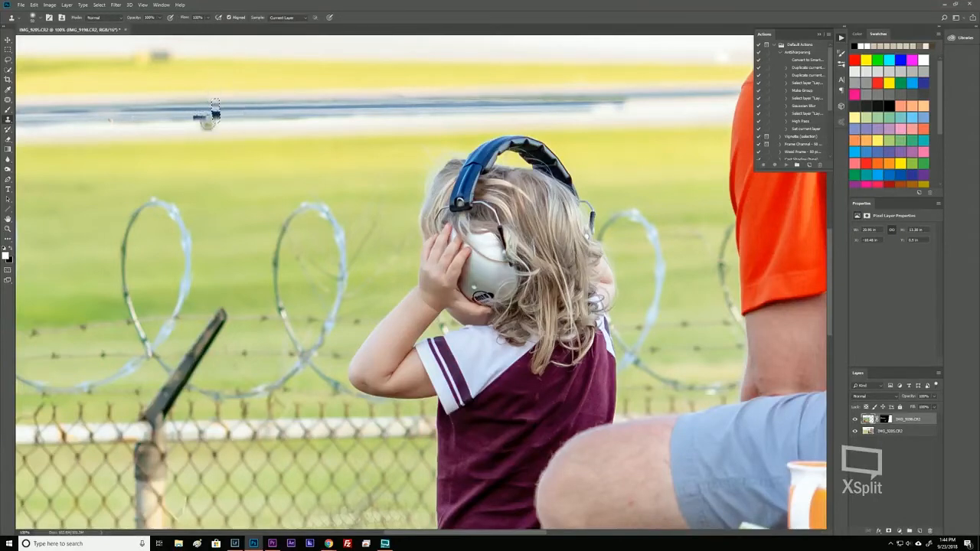
{"action": "left_click", "coordinate": [211, 52], "text": "alt"}
{"action": "left_click_drag", "start_coordinate": [215, 105], "coordinate": [215, 124]}
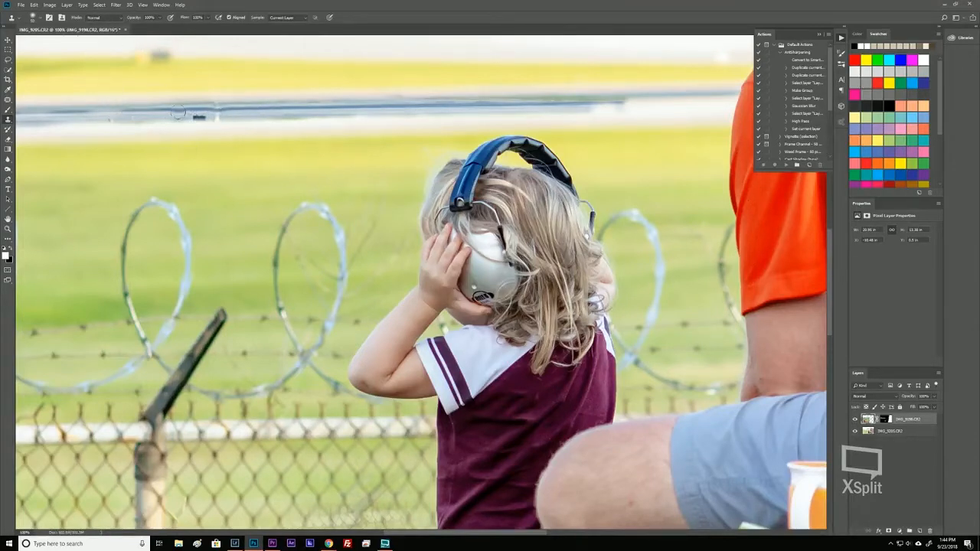
Patch out the small dark object on the runway beside the cloned-over marker.
{"action": "key", "text": "j"}
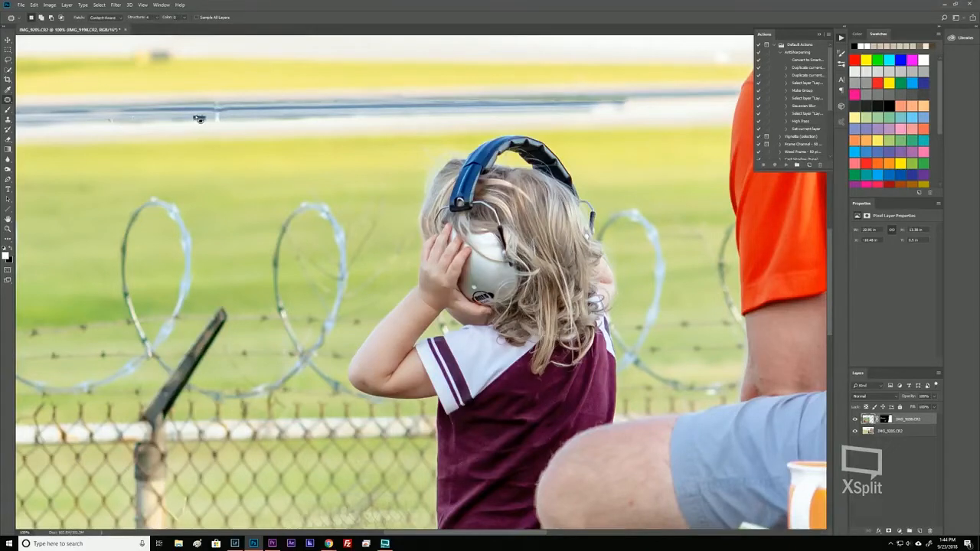
{"action": "mouse_move", "coordinate": [214, 122]}
{"action": "left_mouse_down"}
{"action": "mouse_move", "coordinate": [170, 119]}
{"action": "mouse_move", "coordinate": [212, 121]}
{"action": "mouse_move", "coordinate": [167, 117]}
{"action": "mouse_move", "coordinate": [261, 86]}
{"action": "mouse_move", "coordinate": [216, 101]}
{"action": "mouse_move", "coordinate": [261, 116]}
{"action": "mouse_move", "coordinate": [211, 115]}
{"action": "left_mouse_up"}
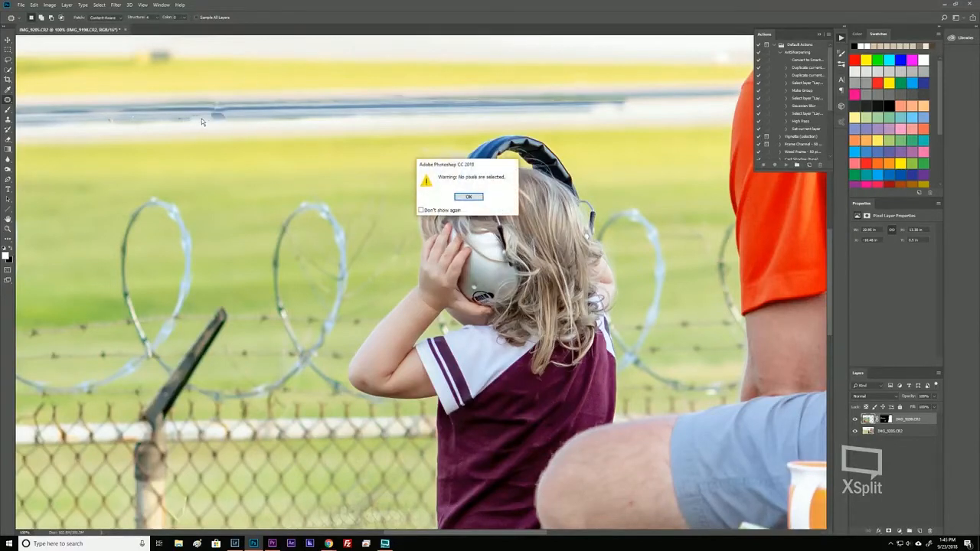
{"action": "left_click", "coordinate": [469, 197]}
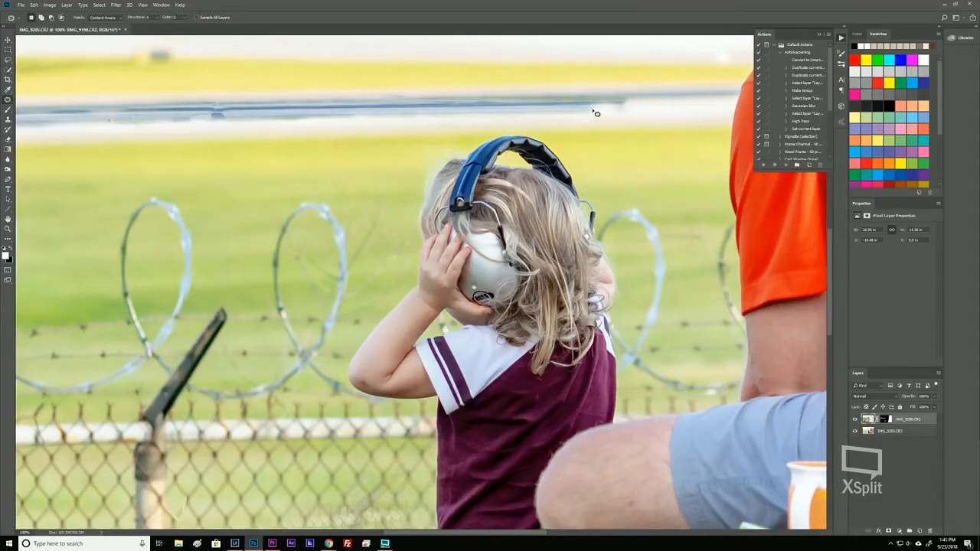
Try to patch the pale gap beneath the far end of the darker runway, and clear the selection.
{"action": "mouse_move", "coordinate": [611, 109]}
{"action": "left_mouse_down"}
{"action": "mouse_move", "coordinate": [619, 105]}
{"action": "mouse_move", "coordinate": [608, 117]}
{"action": "mouse_move", "coordinate": [517, 109]}
{"action": "left_mouse_up"}
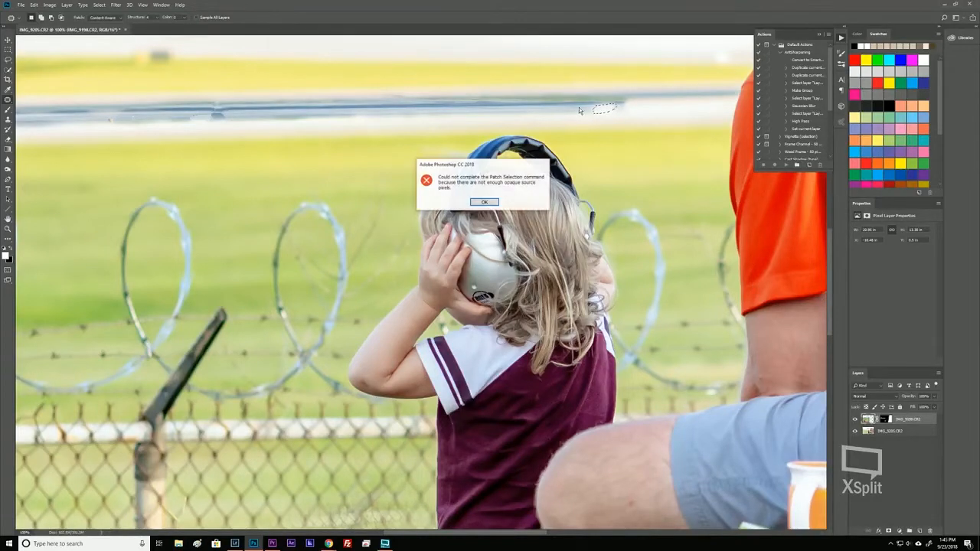
{"action": "left_click", "coordinate": [487, 202]}
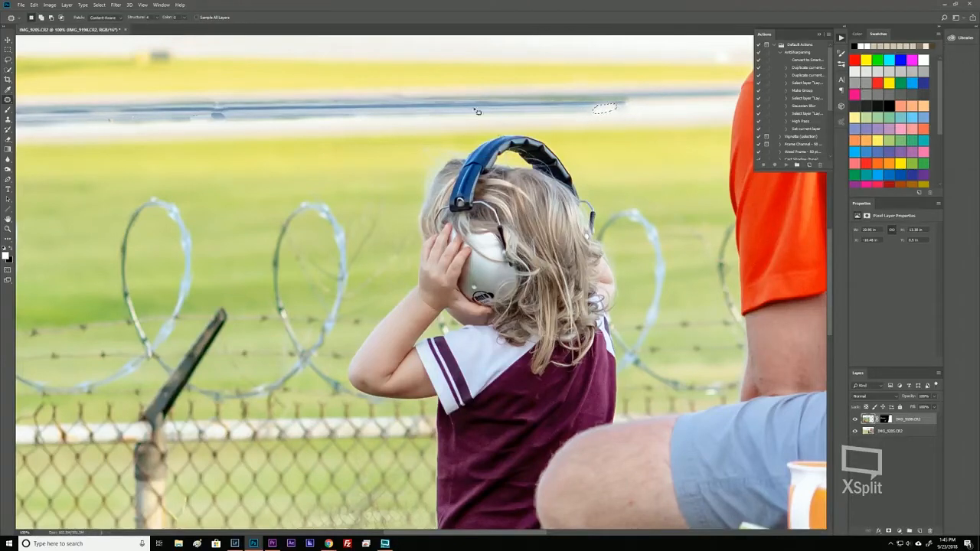
{"action": "key", "text": "ctrl+d"}
Smudge the airplane layer's runway with the Smudge tool to blend it into the background runway.
{"action": "key", "text": "s"}
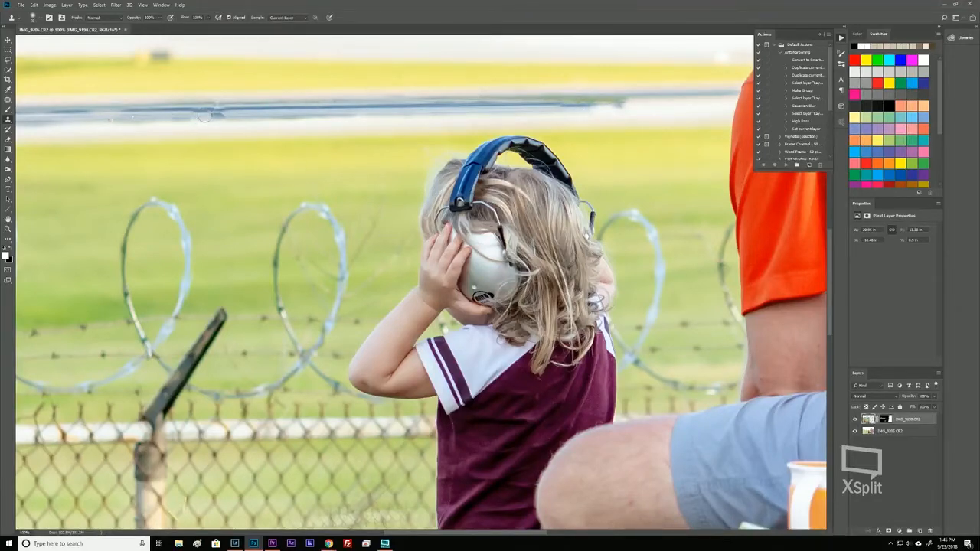
{"action": "key", "text": "ctrl+minus"}
{"action": "key", "text": "ctrl+minus"}
{"action": "key", "text": "ctrl+minus"}
{"action": "key", "text": "j"}
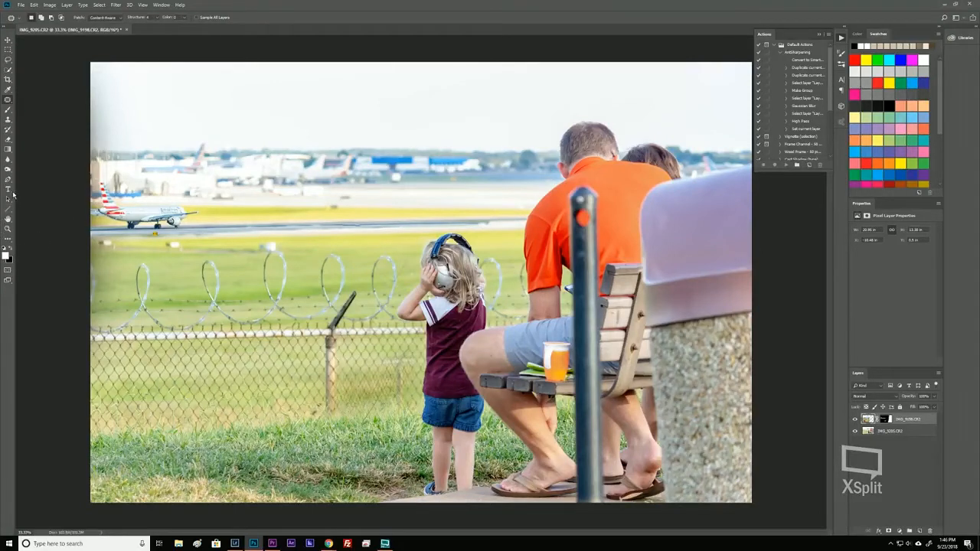
{"action": "left_click", "coordinate": [8, 169]}
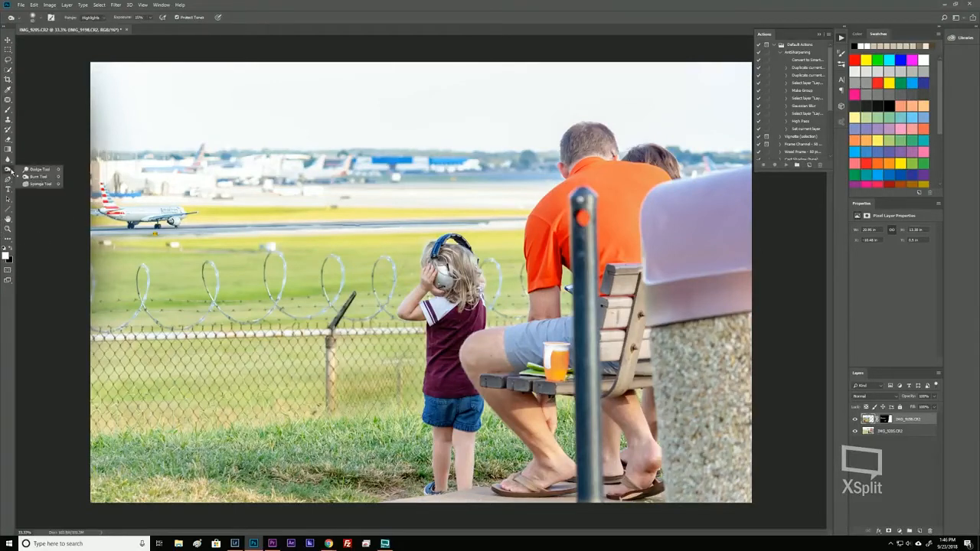
{"action": "left_click", "coordinate": [7, 159]}
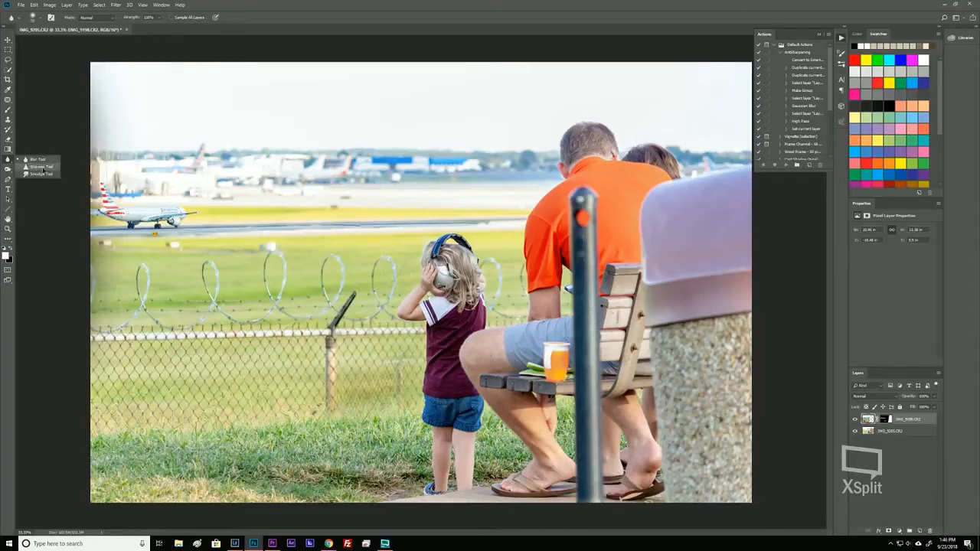
{"action": "left_click", "coordinate": [42, 173]}
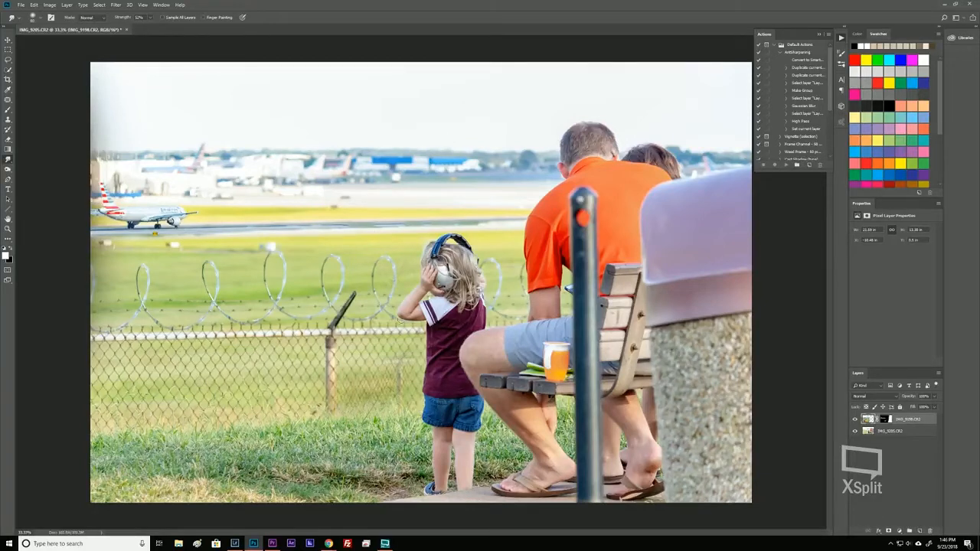
Merge the airplane layer and the IMG_9205.CR2 background layer into one layer.
{"action": "left_click", "coordinate": [906, 433], "text": "shift"}
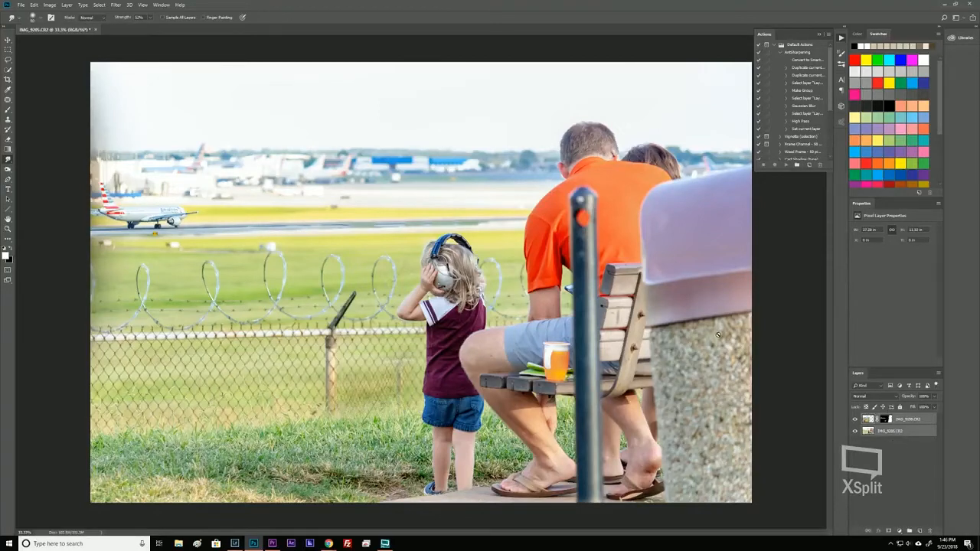
{"action": "right_click", "coordinate": [918, 425]}
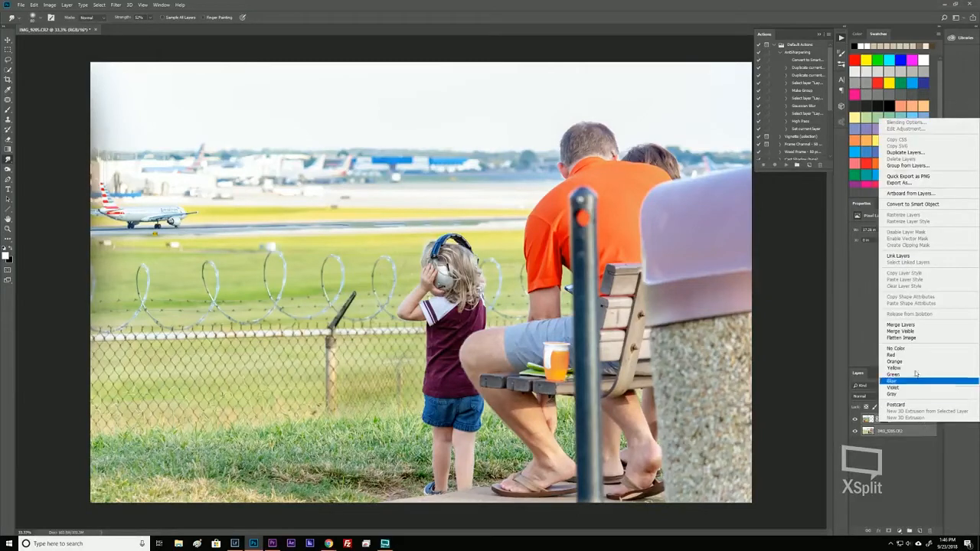
{"action": "left_click", "coordinate": [907, 327]}
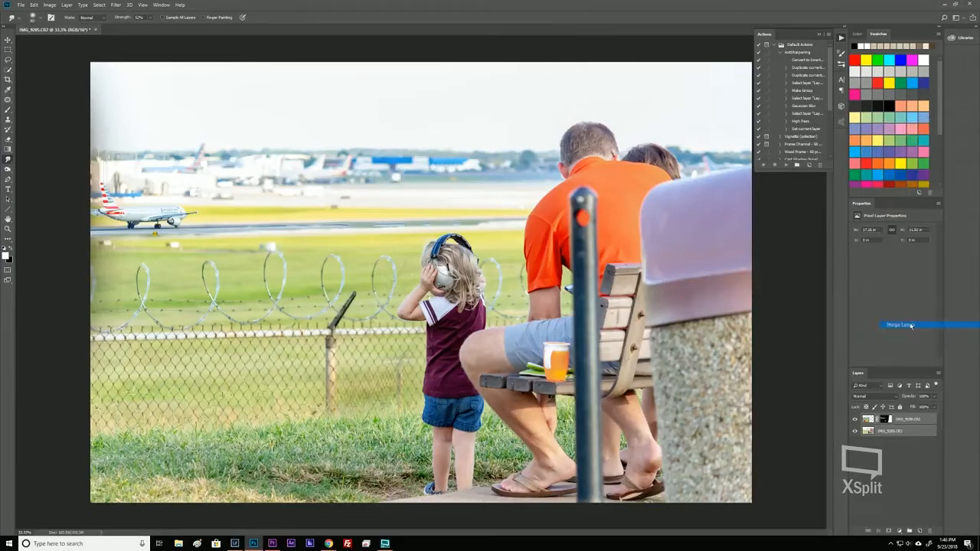
Run the custom sharpening action on the merged layer, stopping it at the Select command, and group the two resulting layer copies.
{"action": "left_click", "coordinate": [800, 53]}
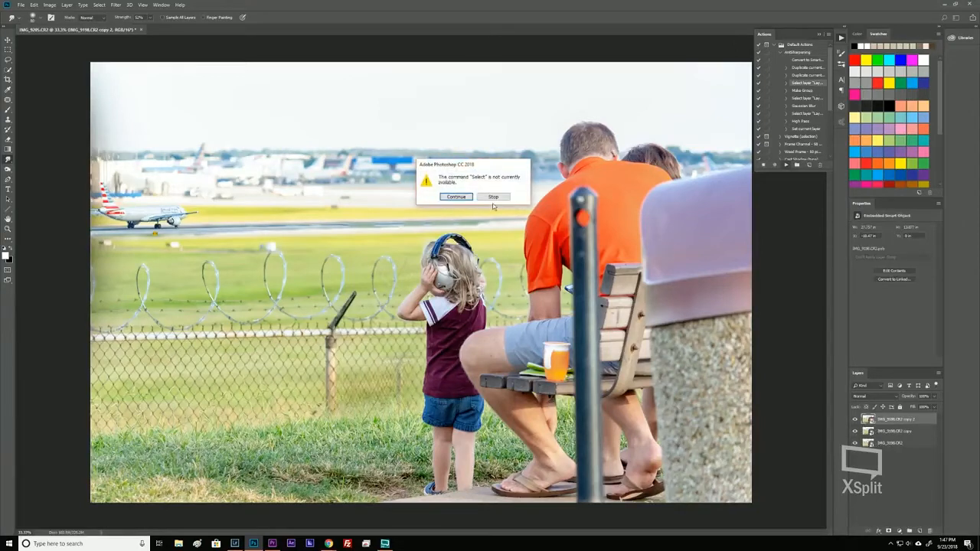
{"action": "left_click", "coordinate": [495, 197]}
{"action": "left_click", "coordinate": [892, 430], "text": "shift"}
{"action": "key", "text": "ctrl+g"}
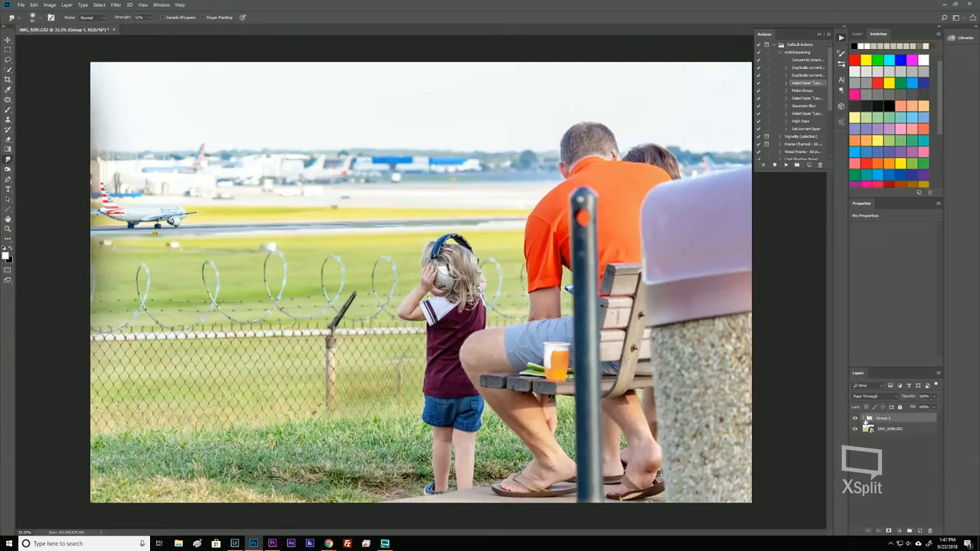
Apply a Gaussian Blur with an increased radius to the lower layer copy inside the group.
{"action": "left_click", "coordinate": [863, 419]}
{"action": "left_click", "coordinate": [894, 444]}
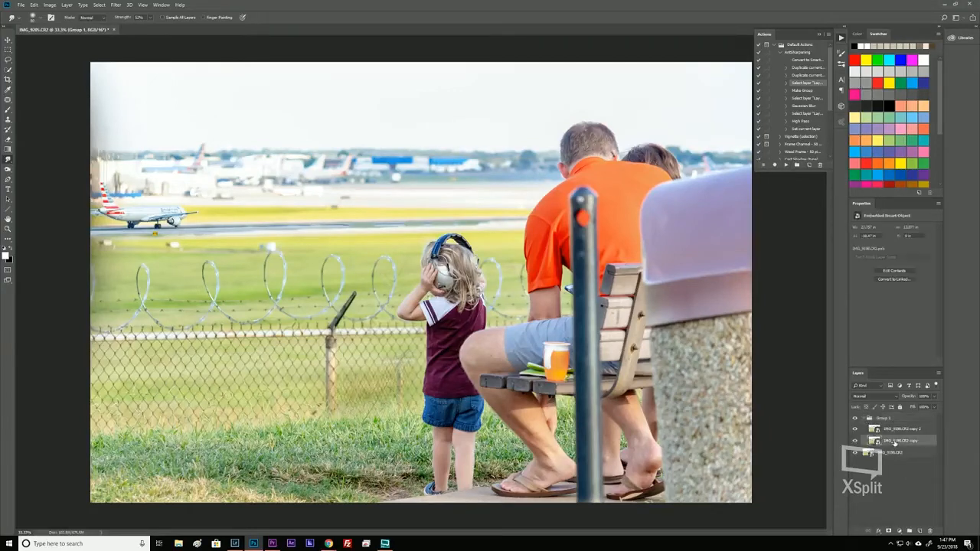
{"action": "left_click", "coordinate": [116, 5]}
{"action": "mouse_move", "coordinate": [135, 92]}
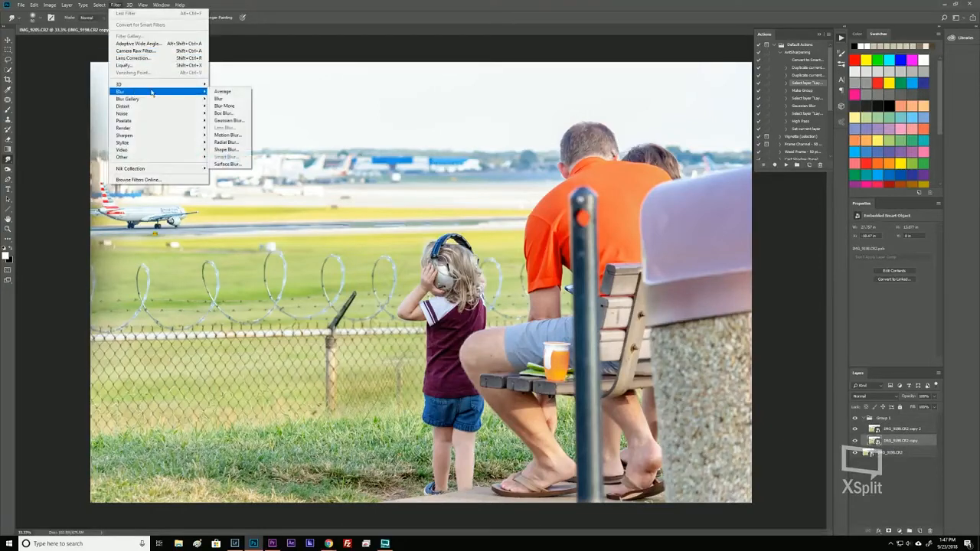
{"action": "left_click", "coordinate": [225, 120]}
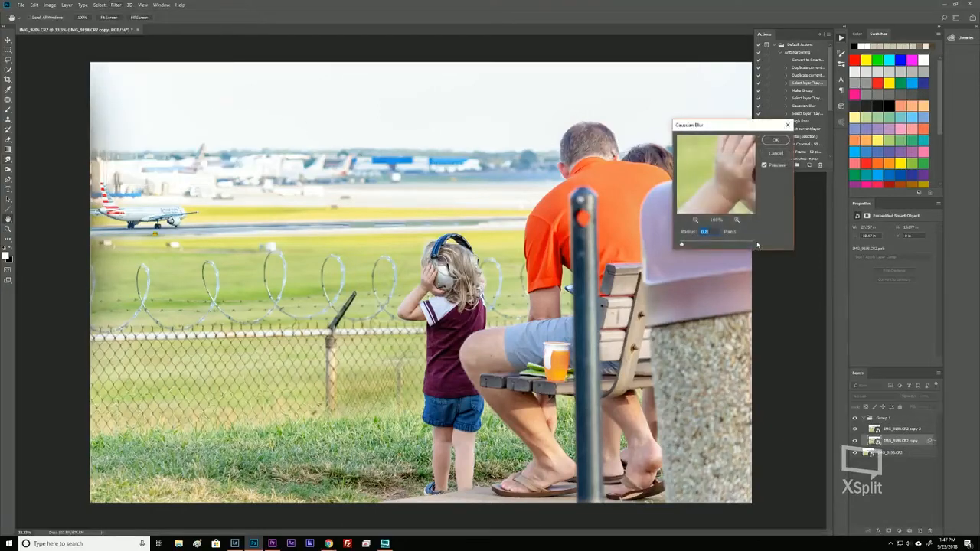
{"action": "left_click_drag", "start_coordinate": [687, 246], "coordinate": [697, 247]}
{"action": "left_click", "coordinate": [775, 141]}
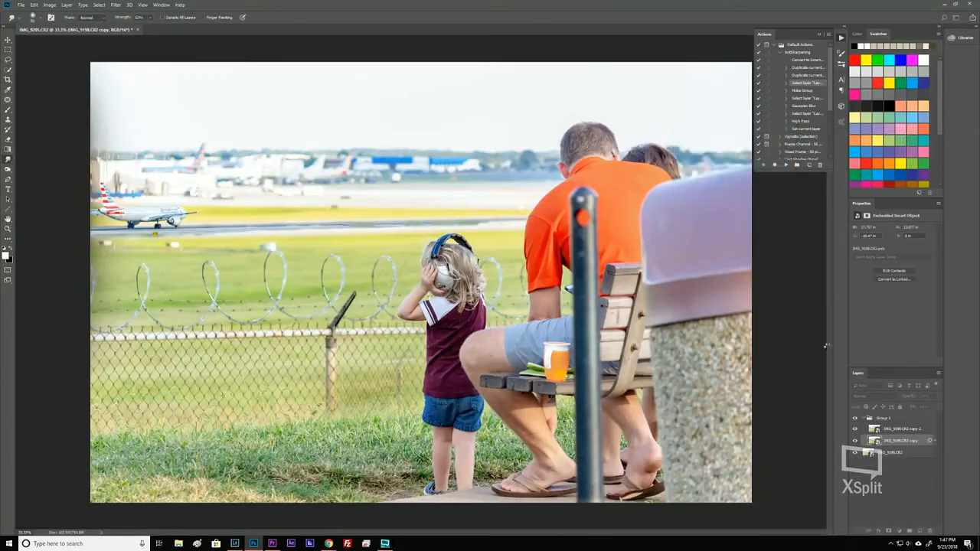
Apply a High Pass filter with an increased radius to the upper layer copy inside the group.
{"action": "left_click", "coordinate": [902, 430]}
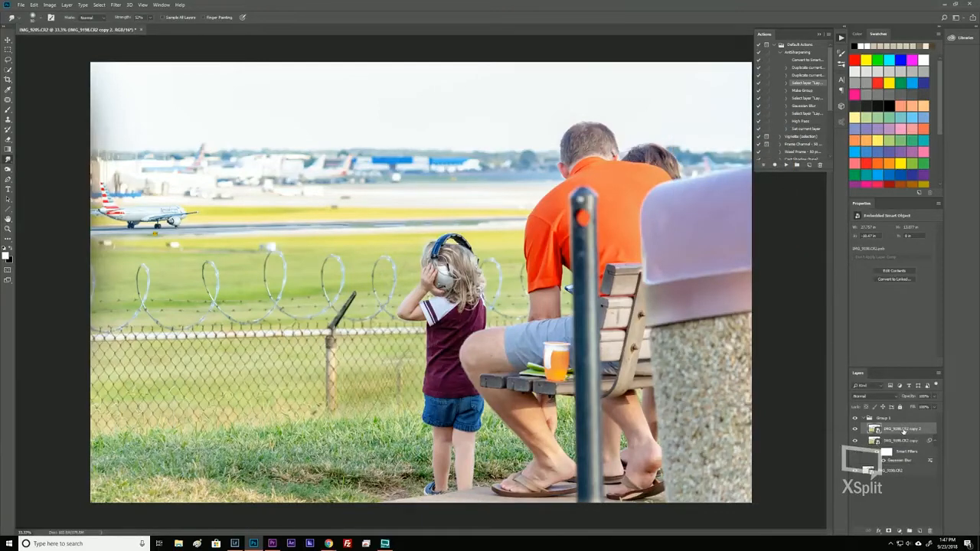
{"action": "left_click", "coordinate": [116, 4]}
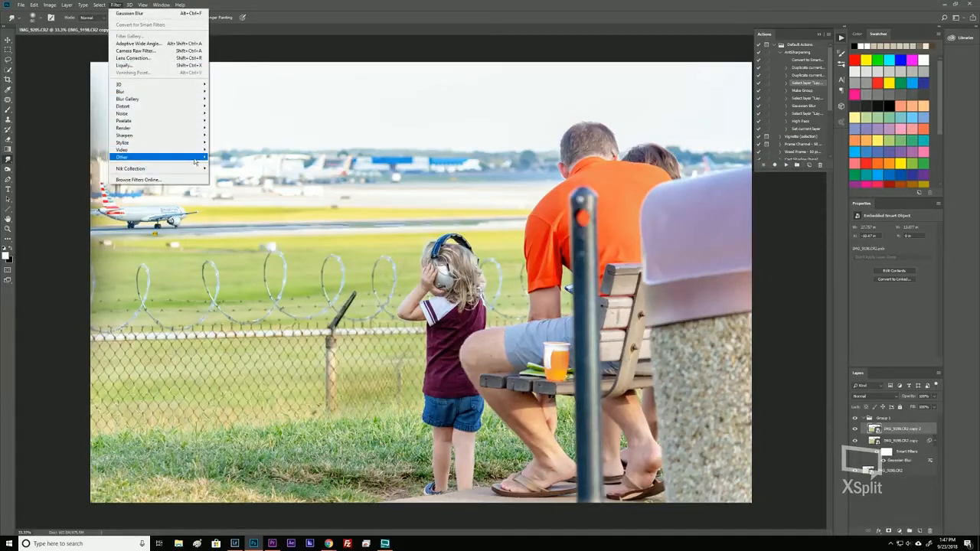
{"action": "mouse_move", "coordinate": [195, 159]}
{"action": "left_click", "coordinate": [227, 165]}
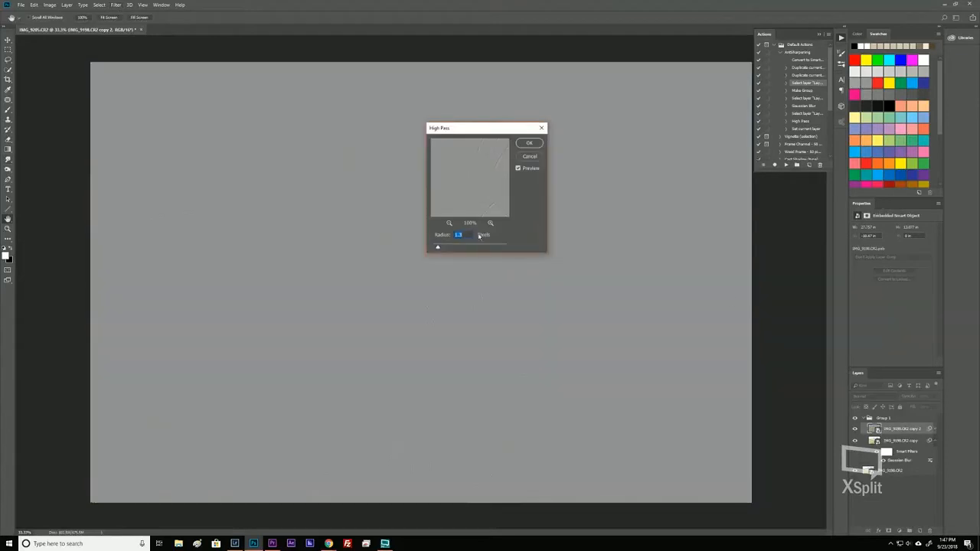
{"action": "left_click_drag", "start_coordinate": [437, 247], "coordinate": [451, 249]}
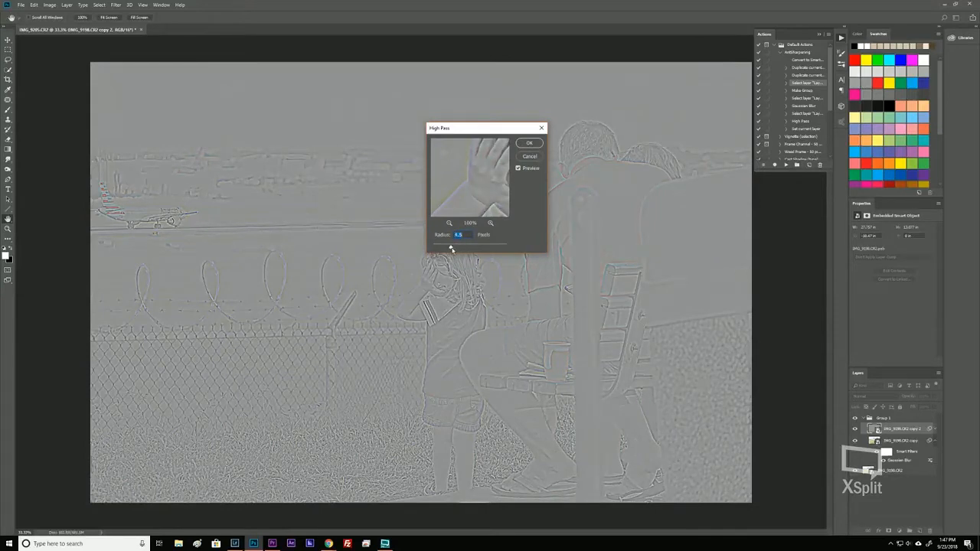
{"action": "left_click", "coordinate": [535, 144]}
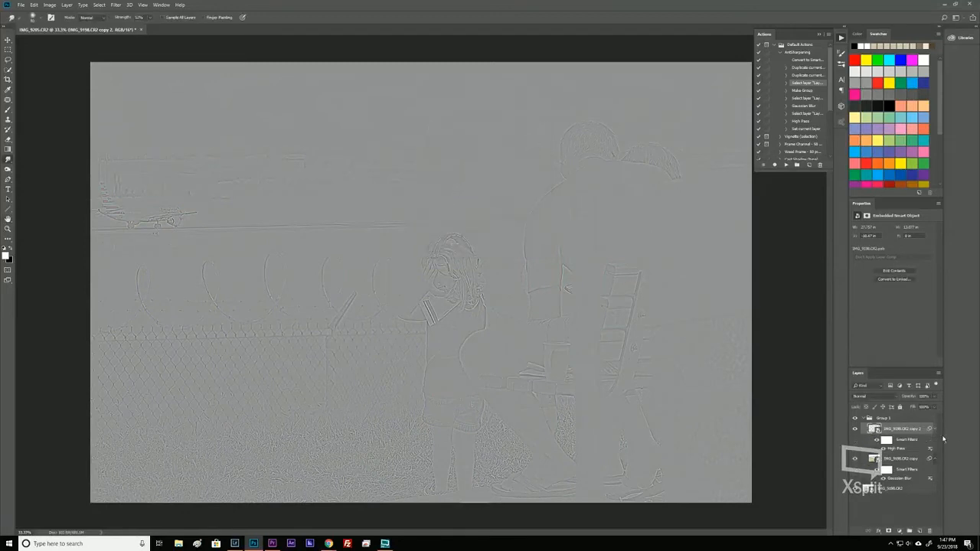
Set the High Pass layer's blend mode to Linear Light.
{"action": "key", "text": "ctrl"}
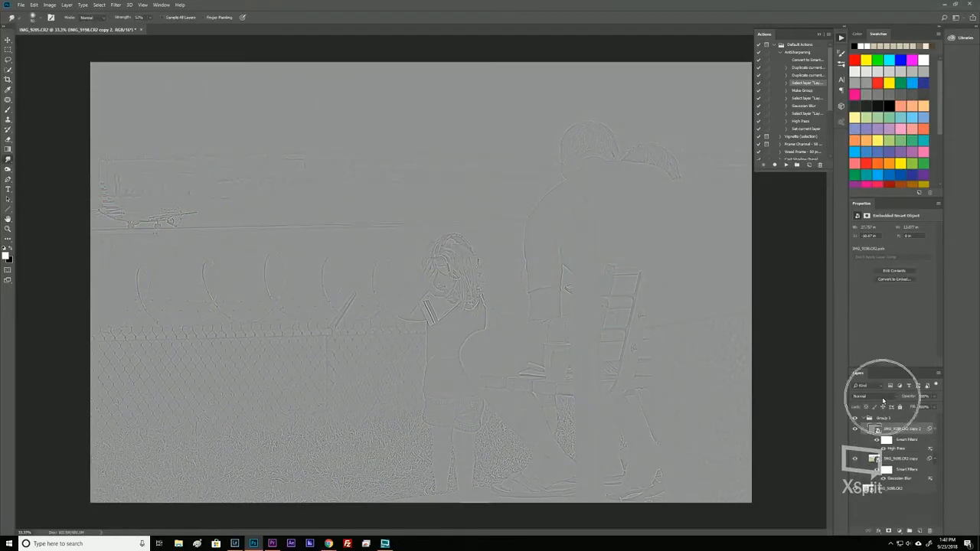
{"action": "left_click", "coordinate": [888, 398]}
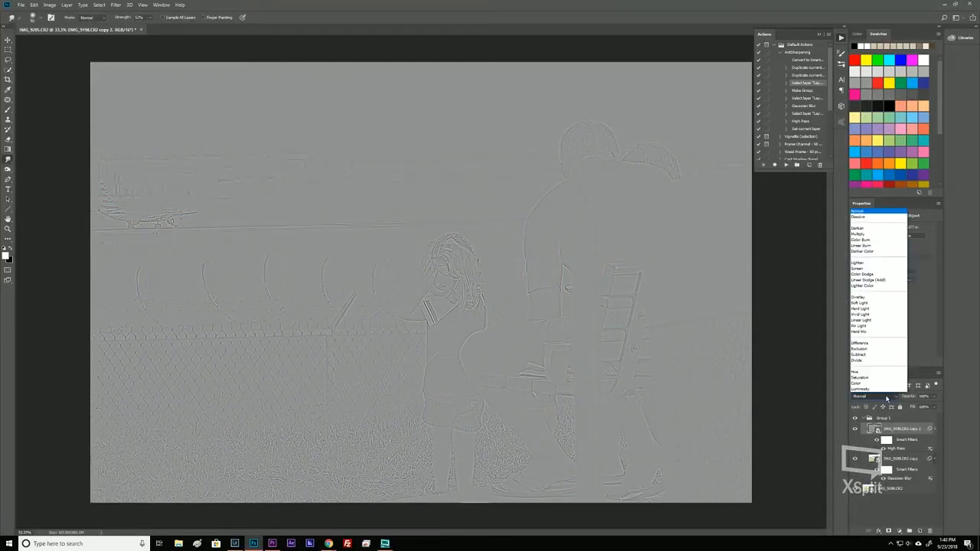
{"action": "left_click", "coordinate": [879, 321]}
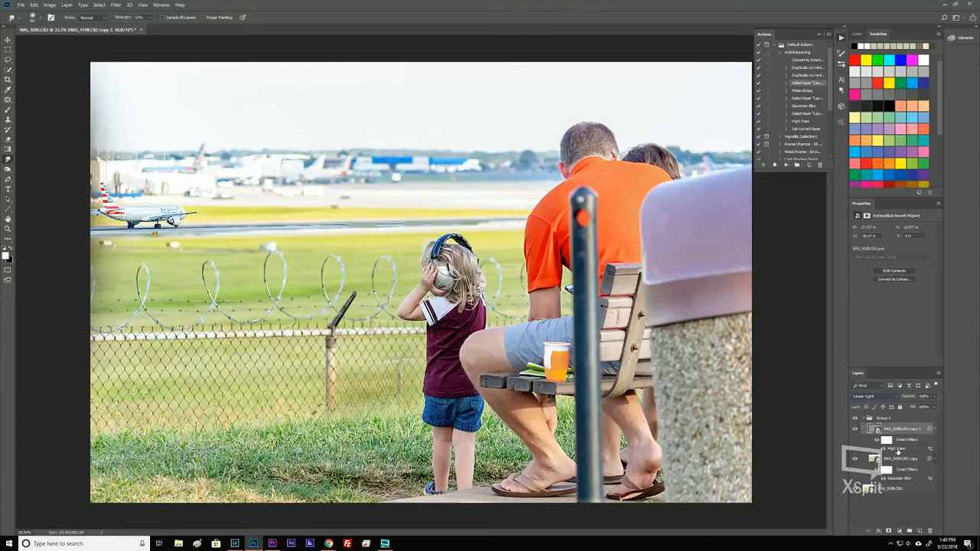
Reduce the High Pass smart filter's radius to 3.5 pixels while previewing the whole photo.
{"action": "double_click", "coordinate": [901, 448]}
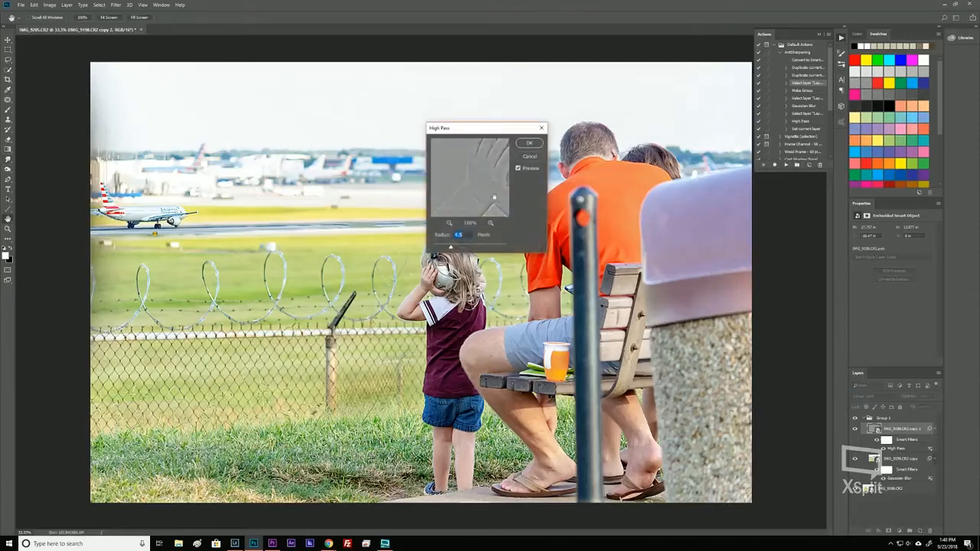
{"action": "left_click_drag", "start_coordinate": [450, 247], "coordinate": [446, 247]}
{"action": "left_click_drag", "start_coordinate": [496, 128], "coordinate": [731, 233]}
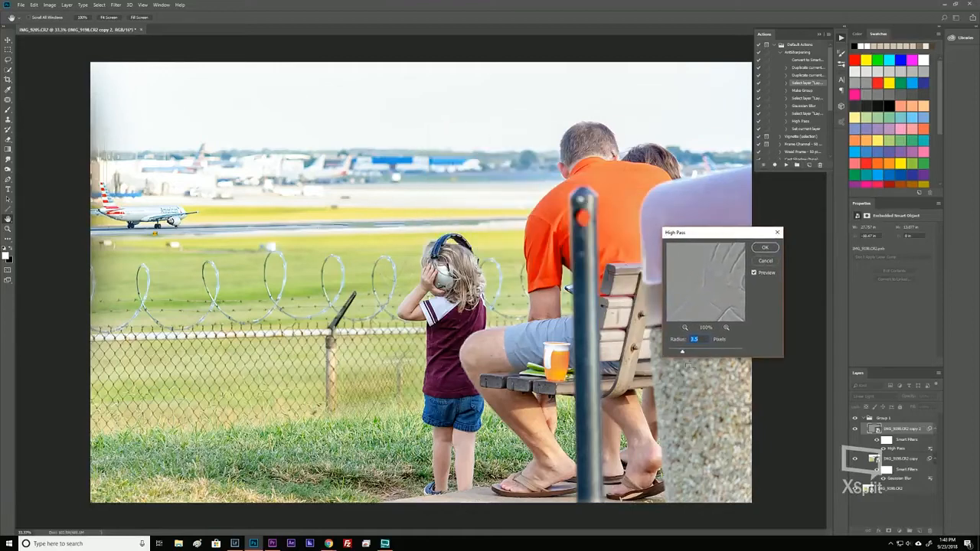
{"action": "left_click", "coordinate": [766, 249]}
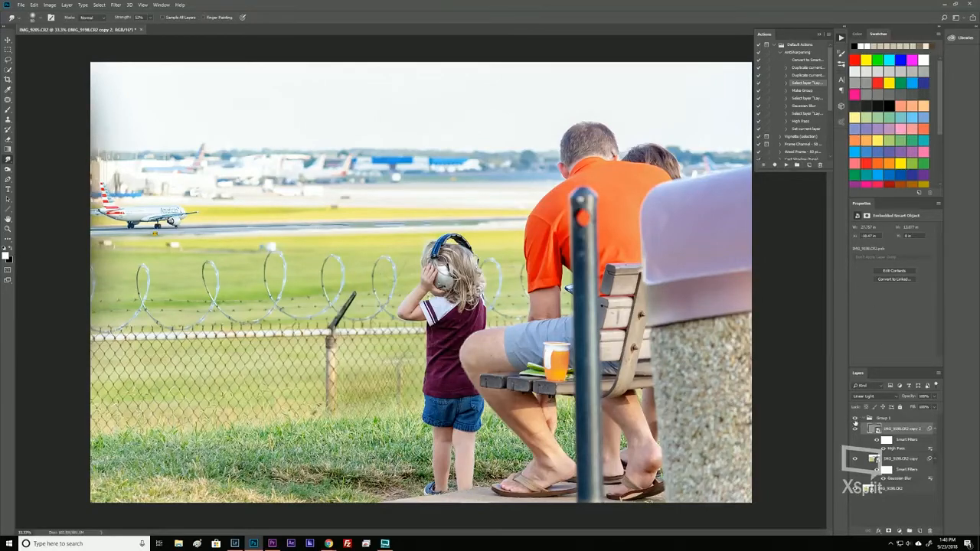
Compare the image with Group 1 hidden and shown, and merge the group into a single layer.
{"action": "left_click", "coordinate": [861, 418]}
{"action": "left_click", "coordinate": [856, 418]}
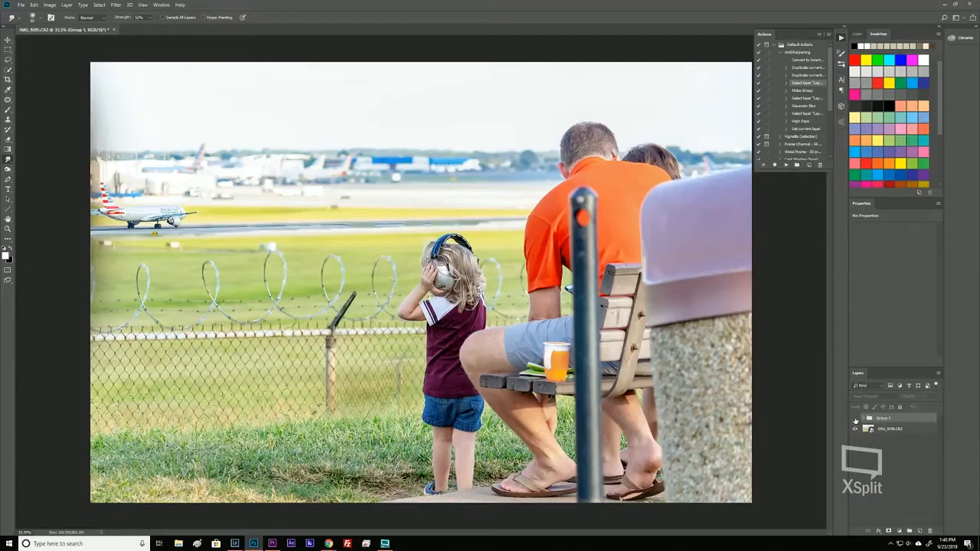
{"action": "left_click", "coordinate": [856, 418]}
{"action": "right_click", "coordinate": [892, 419]}
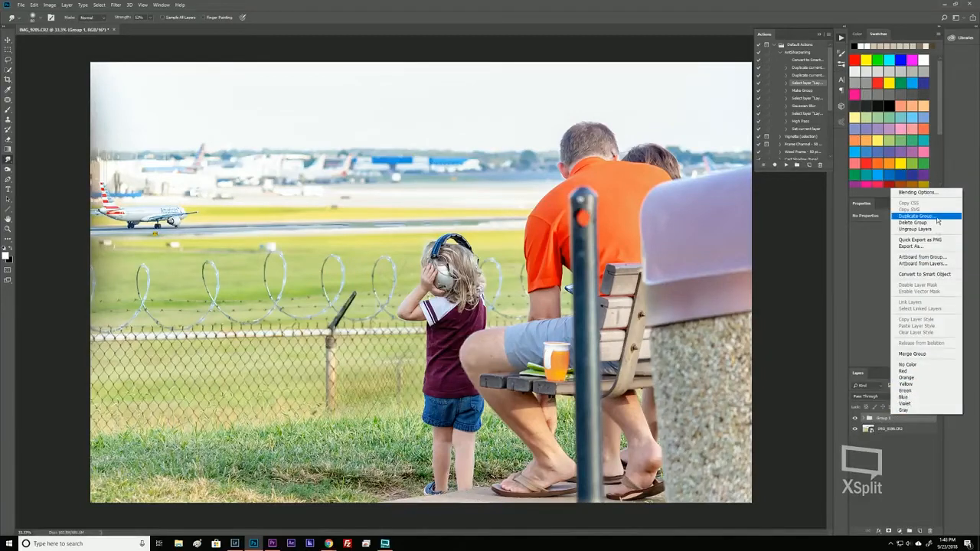
{"action": "left_click", "coordinate": [939, 355]}
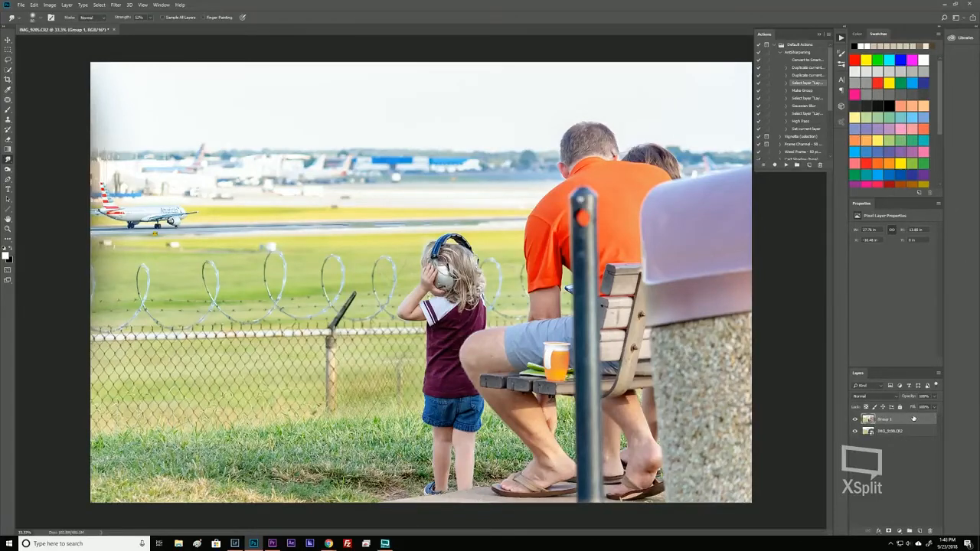
Duplicate the merged Group 1 layer twice.
{"action": "left_click_drag", "start_coordinate": [906, 419], "coordinate": [917, 531]}
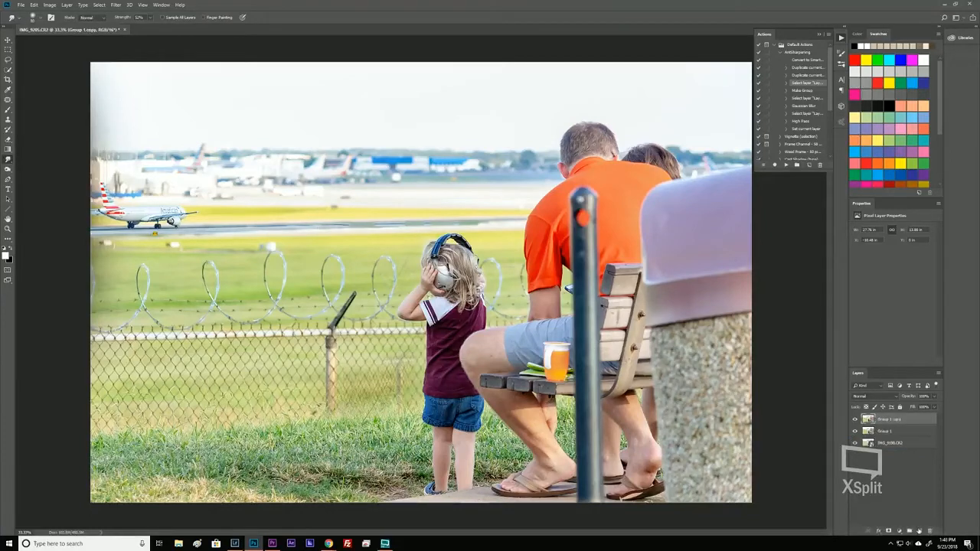
{"action": "left_click", "coordinate": [908, 430]}
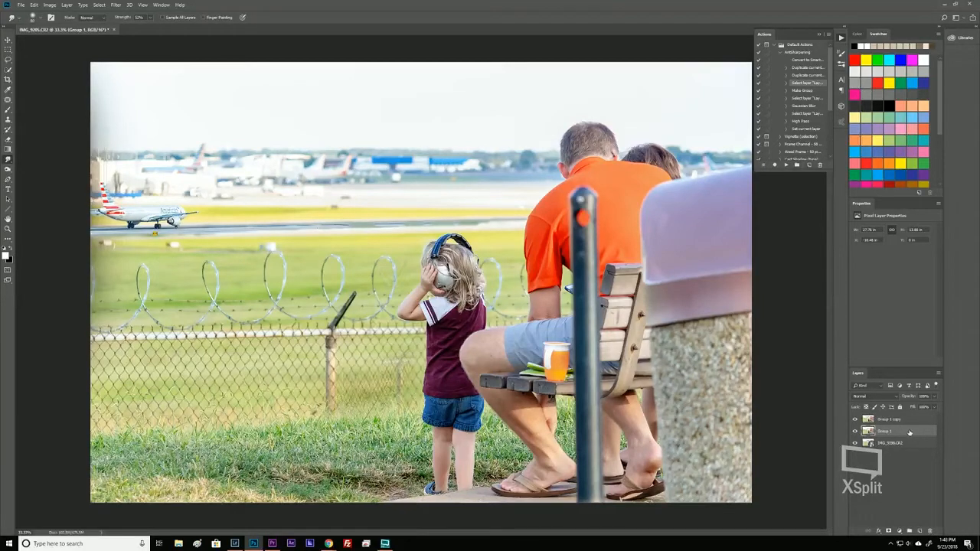
{"action": "left_click_drag", "start_coordinate": [913, 433], "coordinate": [919, 532]}
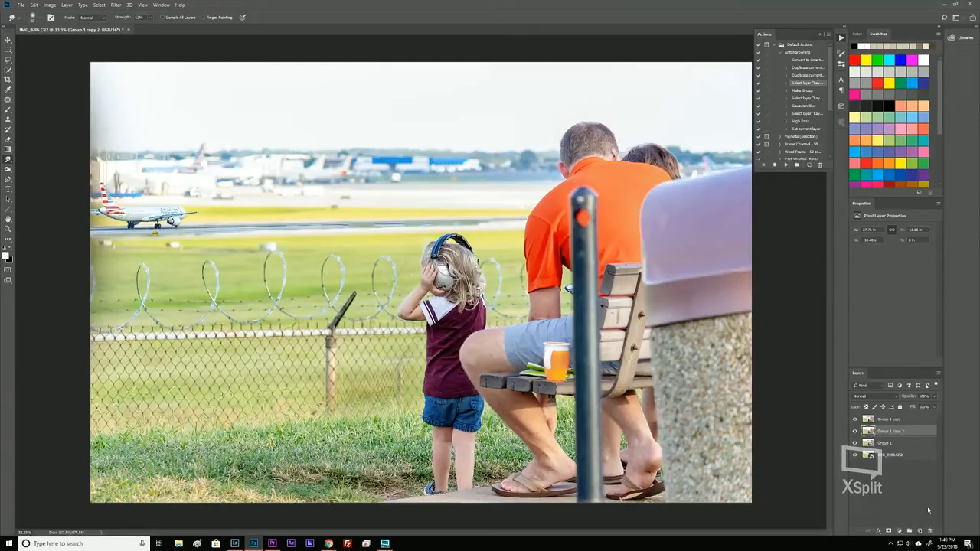
Rename the lower Group 1 copy as blur and the upper copy as sharp.
{"action": "left_click", "coordinate": [908, 420]}
{"action": "double_click", "coordinate": [903, 433]}
{"action": "type", "text": "Hist"}
{"action": "key", "text": "Return"}
{"action": "left_click", "coordinate": [900, 419]}
{"action": "double_click", "coordinate": [893, 421]}
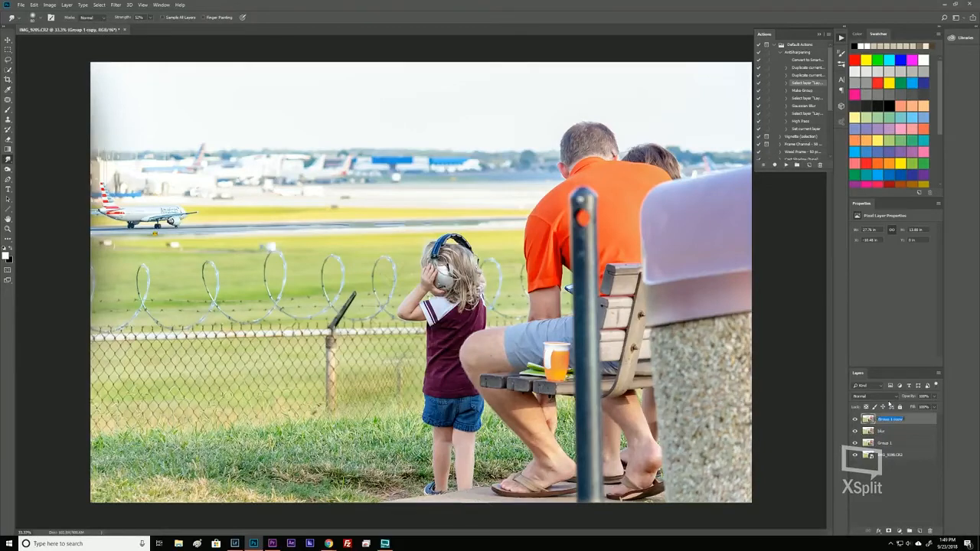
{"action": "type", "text": "sharp"}
{"action": "key", "text": "Return"}
Hide the sharp layer and apply a Gaussian Blur of about 15 pixels to the blur layer.
{"action": "left_click", "coordinate": [899, 430]}
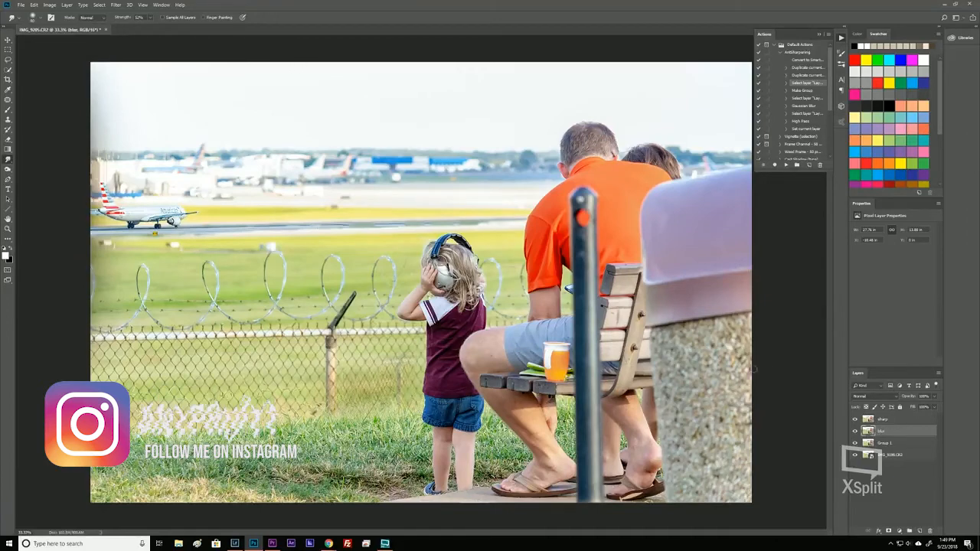
{"action": "left_click", "coordinate": [854, 420]}
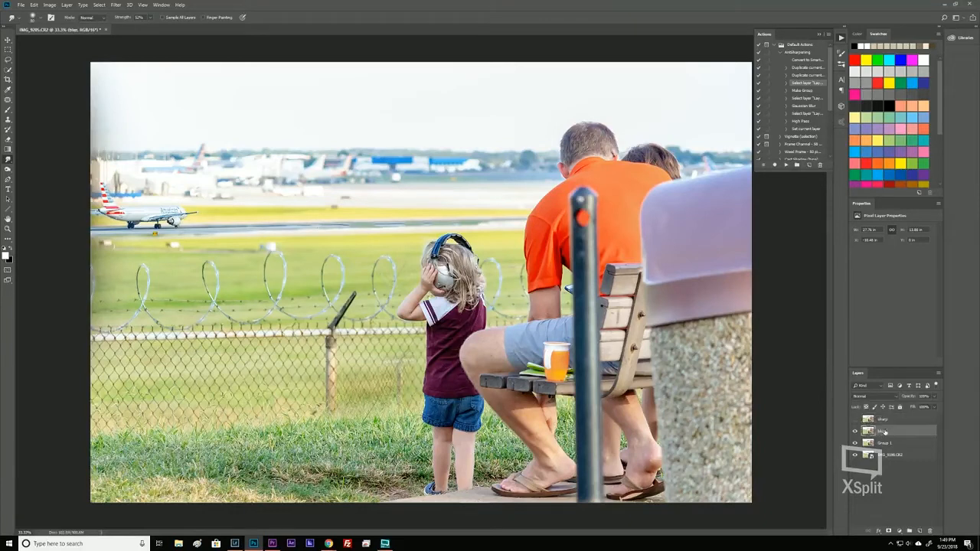
{"action": "left_click", "coordinate": [115, 4]}
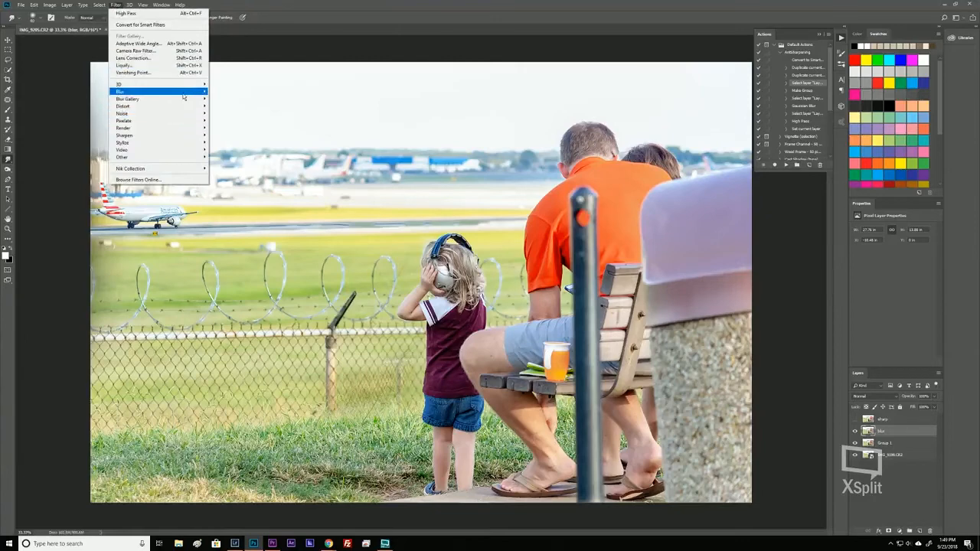
{"action": "mouse_move", "coordinate": [185, 93]}
{"action": "left_click", "coordinate": [242, 121]}
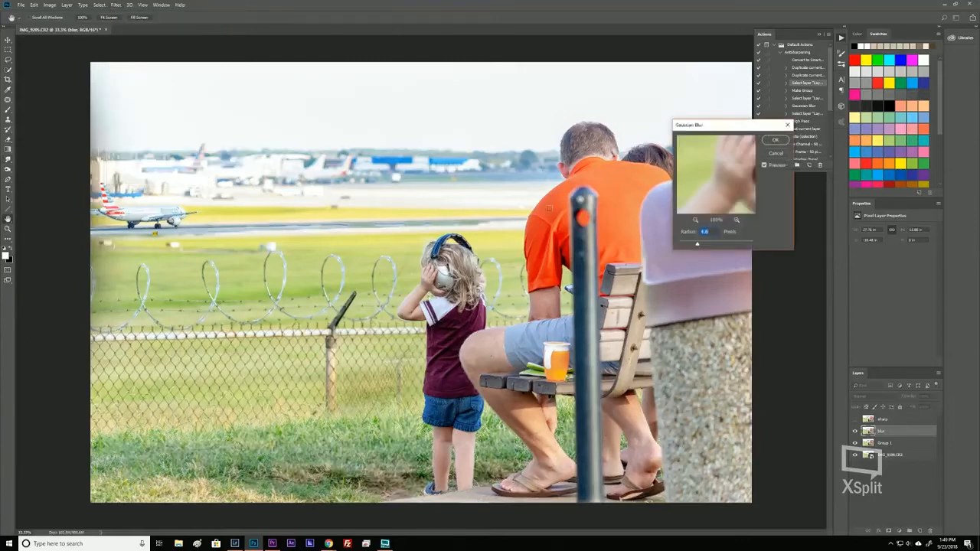
{"action": "left_click_drag", "start_coordinate": [698, 246], "coordinate": [711, 246]}
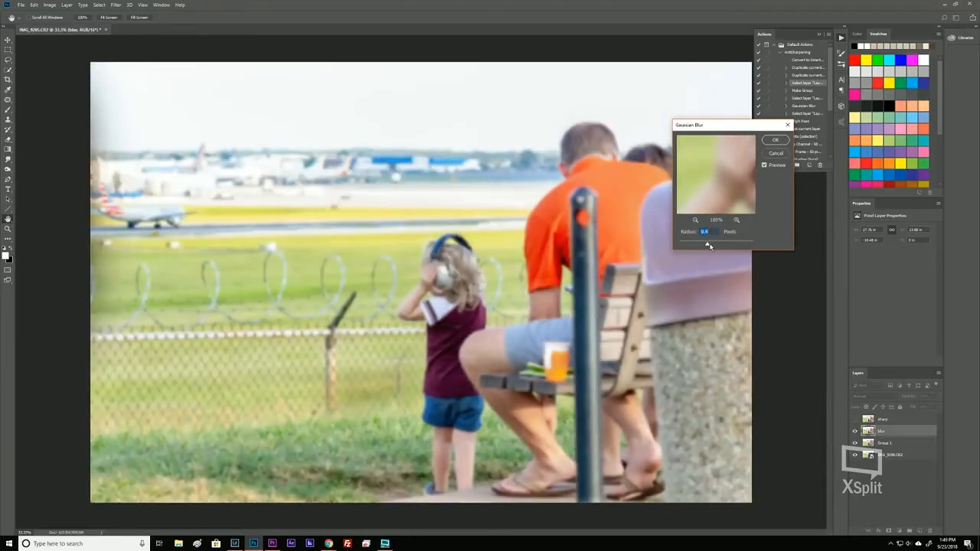
{"action": "left_click_drag", "start_coordinate": [712, 247], "coordinate": [707, 245]}
{"action": "mouse_move", "coordinate": [706, 245]}
{"action": "left_mouse_down"}
{"action": "mouse_move", "coordinate": [717, 246]}
{"action": "mouse_move", "coordinate": [708, 246]}
{"action": "left_mouse_up"}
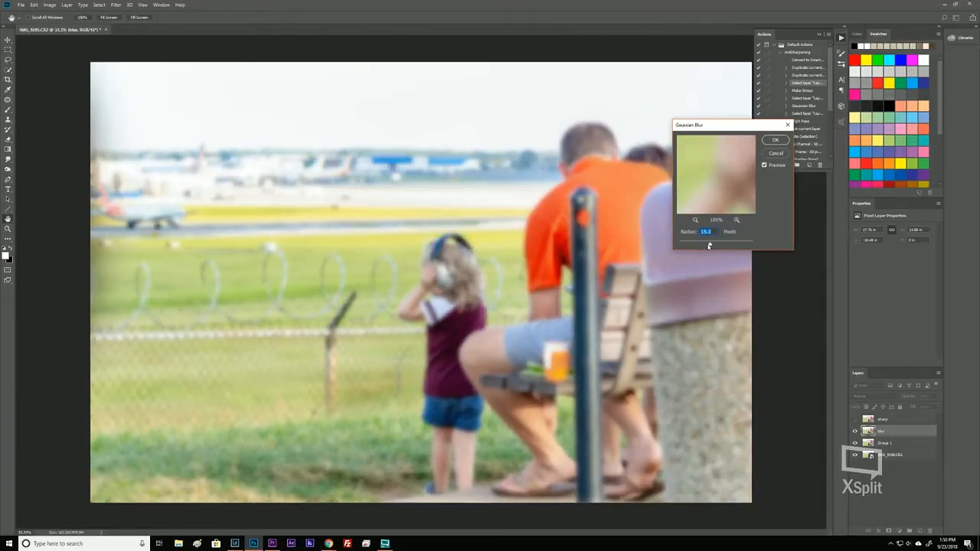
{"action": "left_click", "coordinate": [775, 140]}
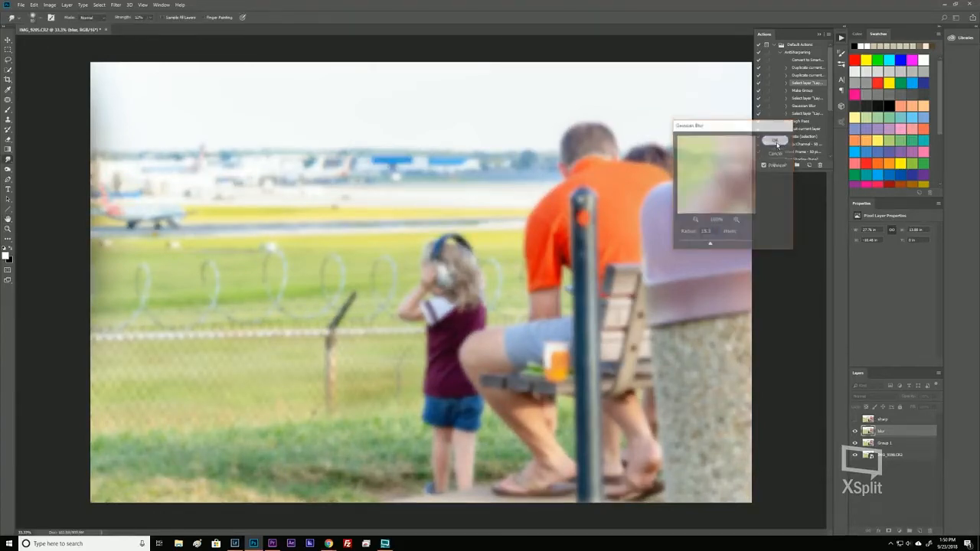
Show the sharp layer again and add a white layer mask to it.
{"action": "left_click", "coordinate": [855, 420]}
{"action": "left_click", "coordinate": [884, 420]}
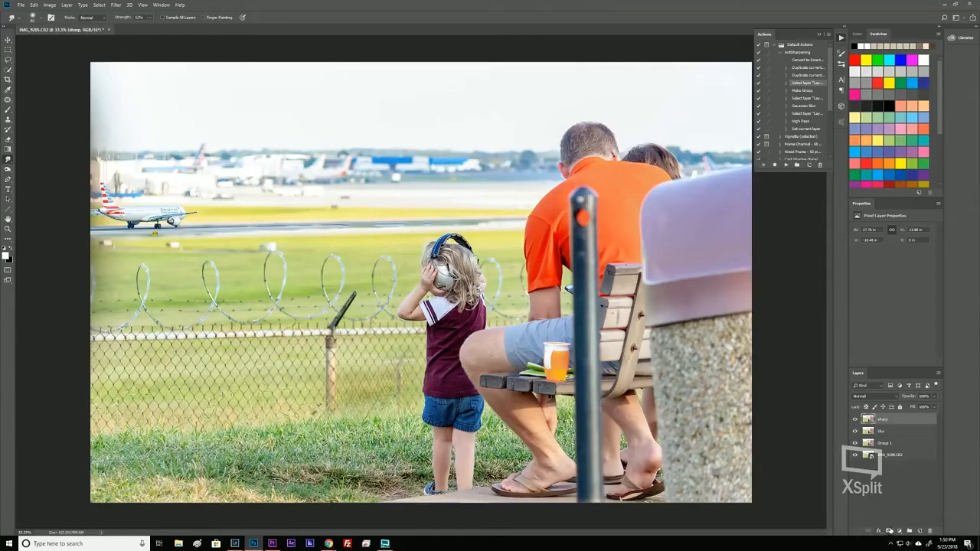
{"action": "left_click", "coordinate": [889, 530]}
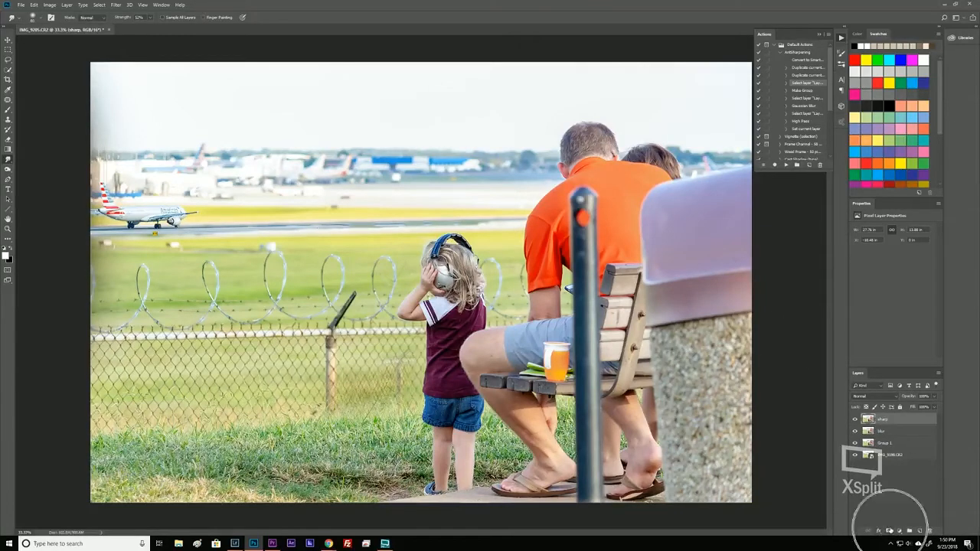
{"action": "left_click", "coordinate": [888, 529]}
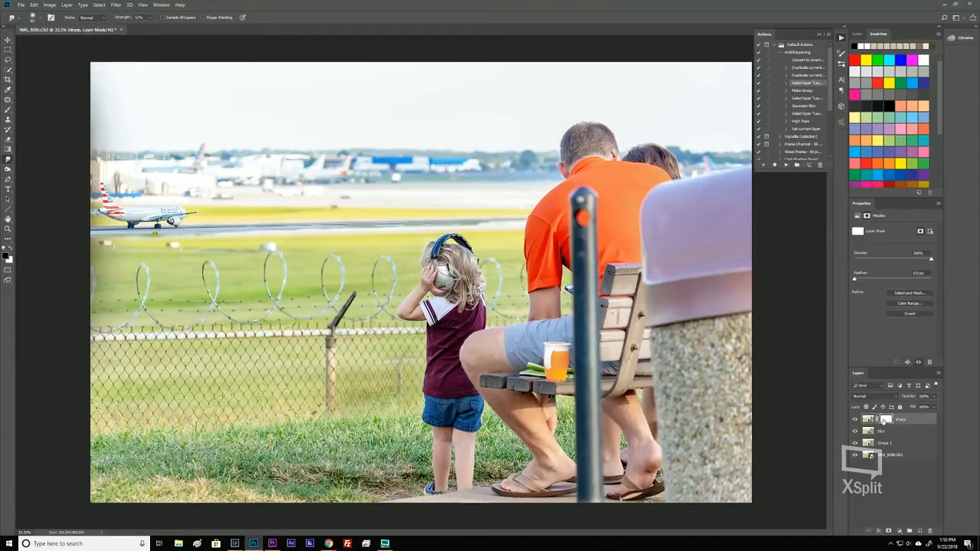
Paint black on the sharp layer's mask with a much larger brush to blur the distant airport and skyline.
{"action": "key", "text": "b"}
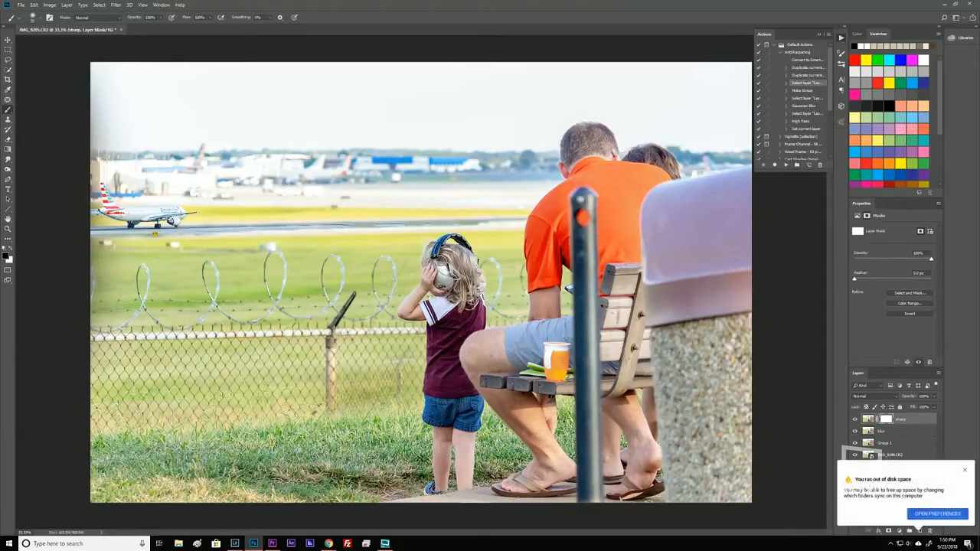
{"action": "left_click", "coordinate": [966, 472]}
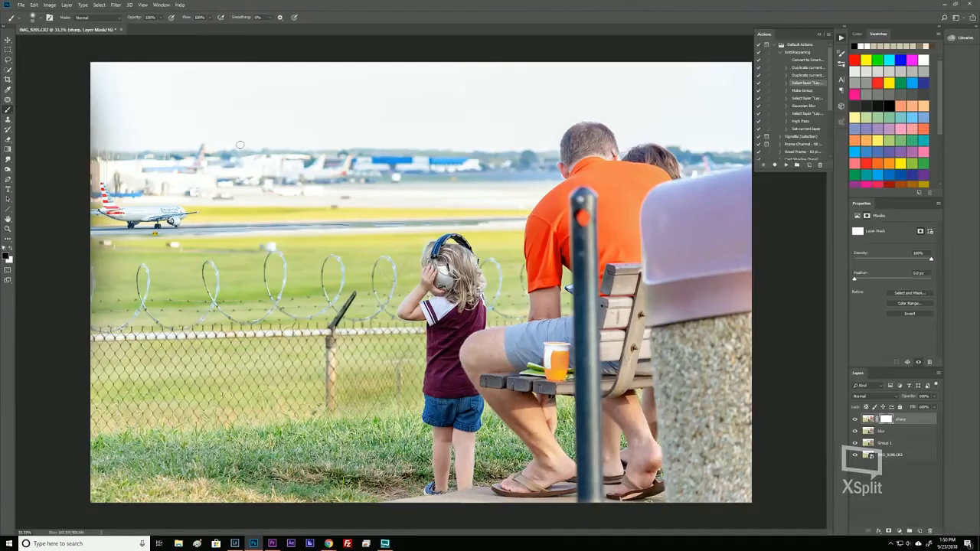
{"action": "key", "text": "bracketright"}
{"action": "key", "text": "bracketright"}
{"action": "key", "text": "bracketright"}
{"action": "key", "text": "bracketright"}
{"action": "key", "text": "bracketright"}
{"action": "key", "text": "bracketright"}
{"action": "key", "text": "bracketright"}
{"action": "key", "text": "bracketright"}
{"action": "key", "text": "bracketright"}
{"action": "key", "text": "bracketright"}
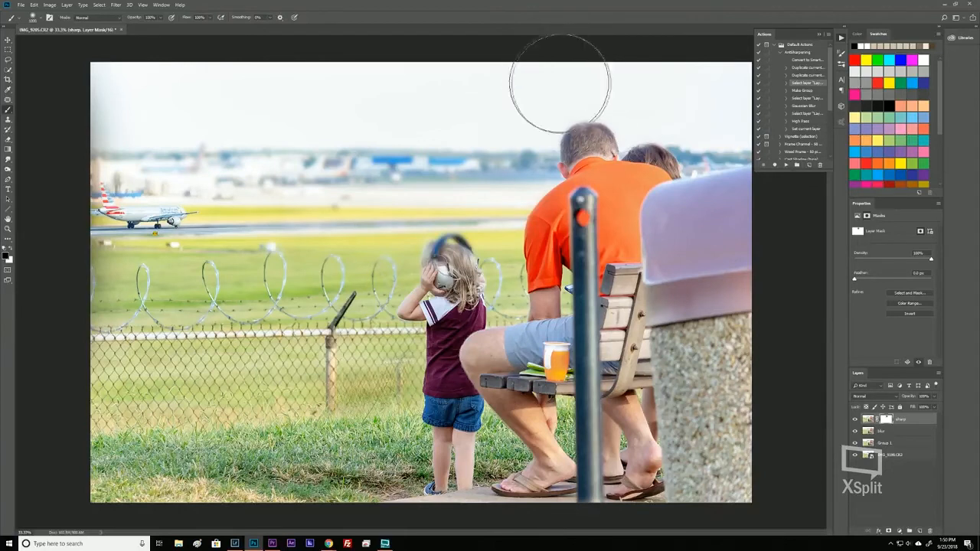
{"action": "left_click_drag", "start_coordinate": [564, 121], "coordinate": [622, 104]}
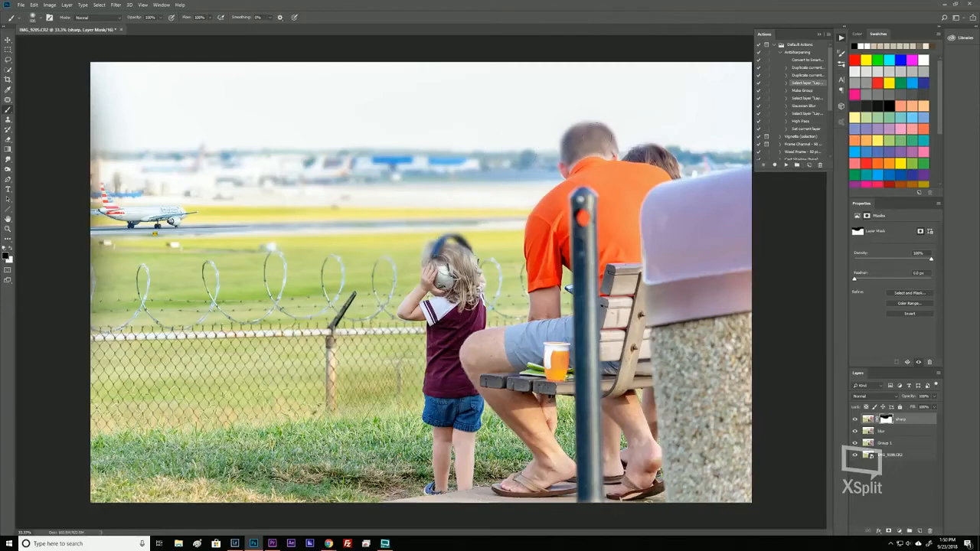
Paint white on the sharp layer's mask to restore sharpness to the man's head and the child's head and headphones.
{"action": "key", "text": "x"}
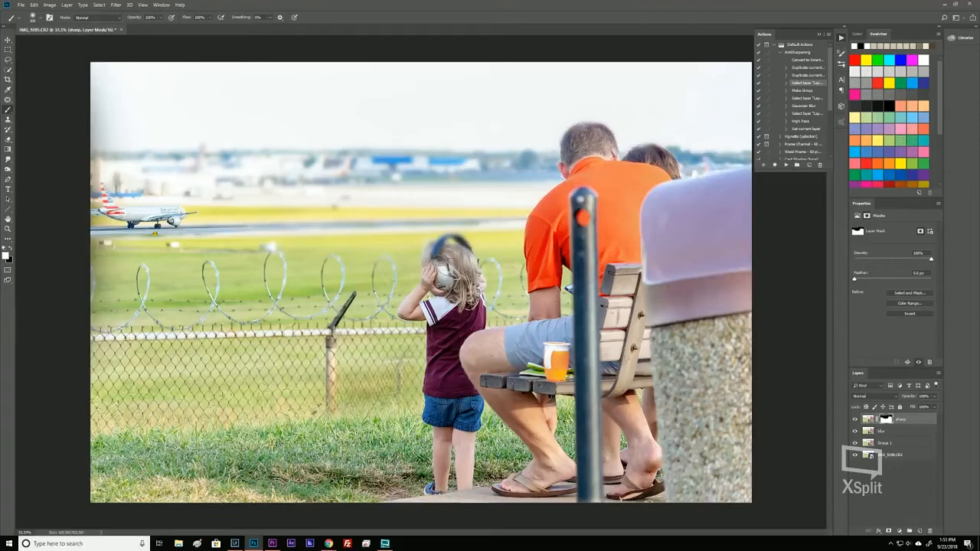
{"action": "mouse_move", "coordinate": [446, 258]}
{"action": "left_mouse_down"}
{"action": "mouse_move", "coordinate": [447, 246]}
{"action": "mouse_move", "coordinate": [469, 243]}
{"action": "mouse_move", "coordinate": [433, 261]}
{"action": "mouse_move", "coordinate": [444, 269]}
{"action": "left_mouse_up"}
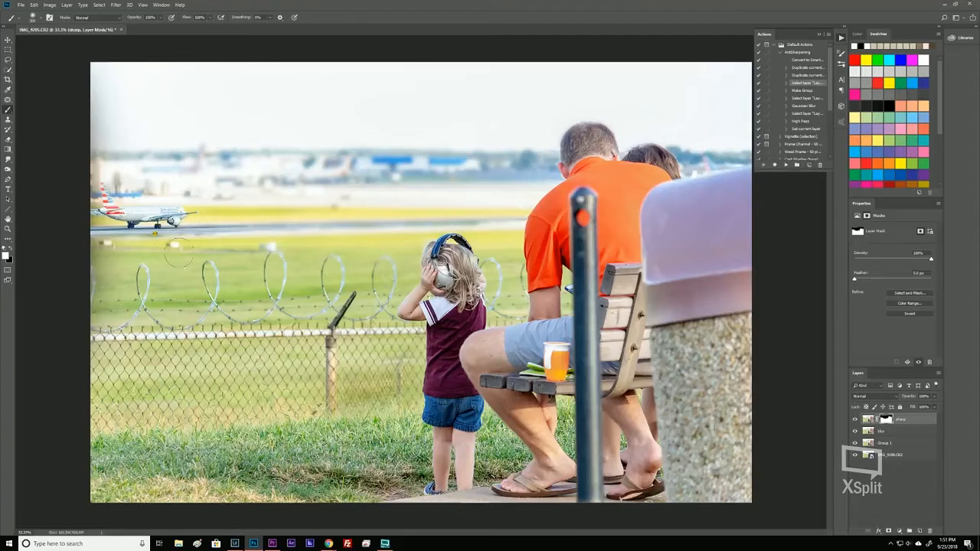
Lower the brush opacity and flow to about half and paint black on the sharp layer's mask over the grass near the runway.
{"action": "key", "text": "x"}
{"action": "key", "text": "x"}
{"action": "left_click", "coordinate": [162, 18]}
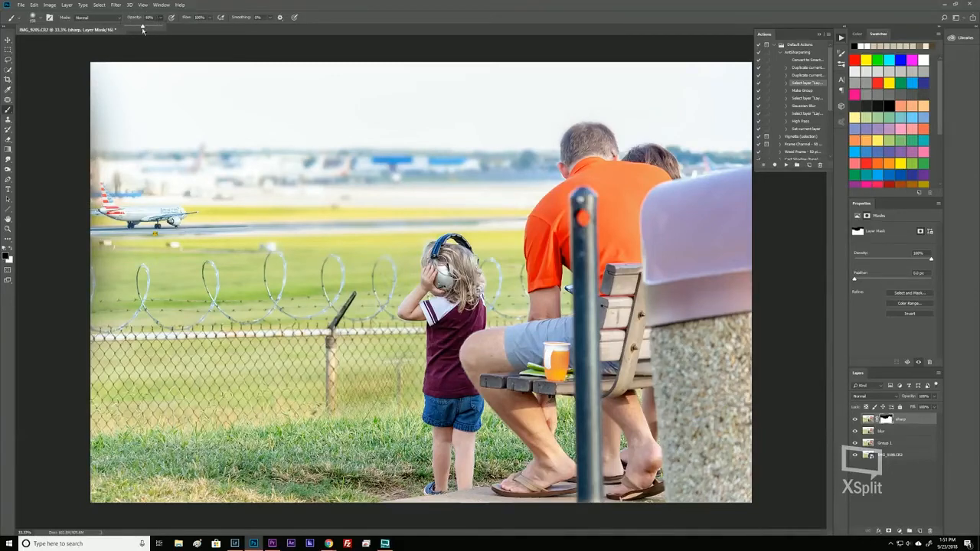
{"action": "left_click", "coordinate": [209, 17]}
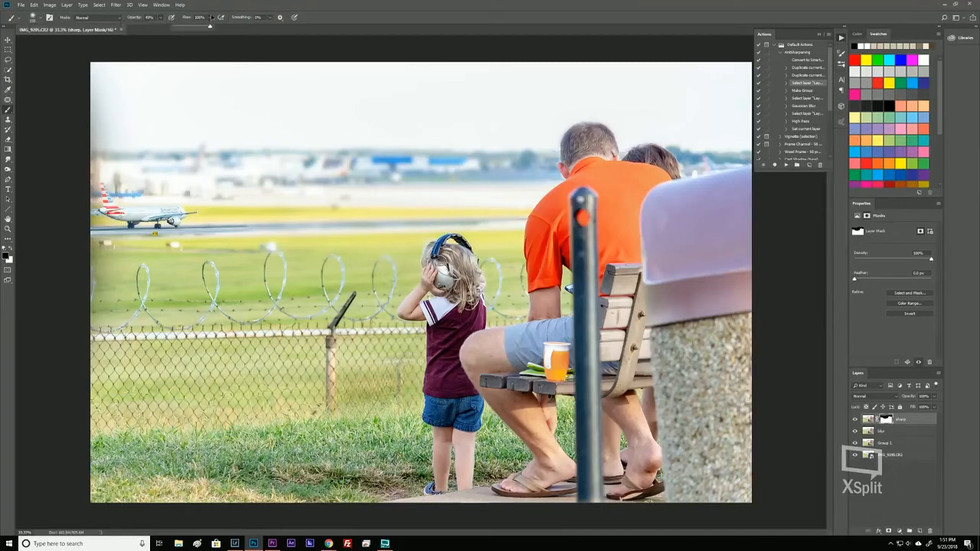
{"action": "left_click_drag", "start_coordinate": [199, 29], "coordinate": [198, 26]}
{"action": "left_click", "coordinate": [223, 236]}
Set the brush opacity to 27% with a lower flow and paint white on the sharp layer's mask along the airplane's fuselage.
{"action": "key", "text": "x"}
{"action": "left_click", "coordinate": [160, 18]}
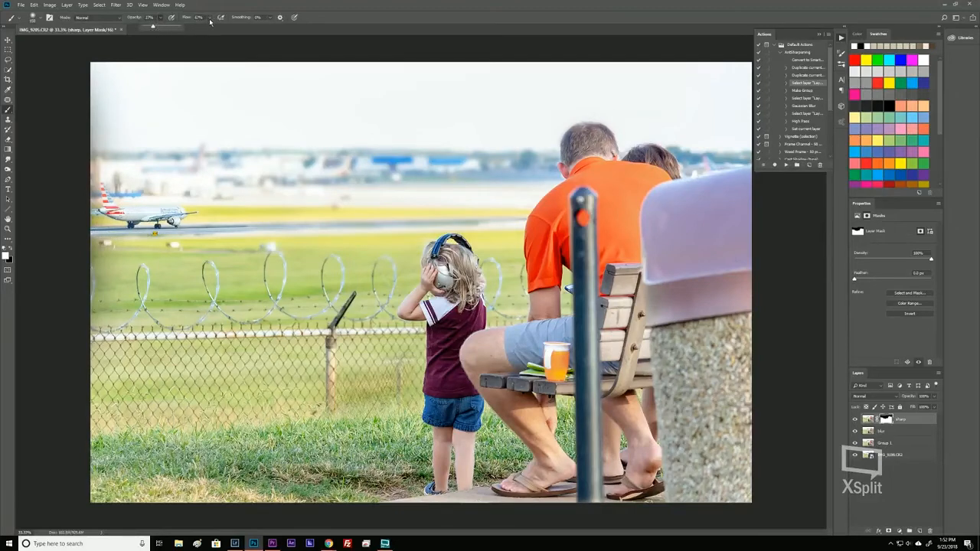
{"action": "left_click_drag", "start_coordinate": [209, 22], "coordinate": [199, 26]}
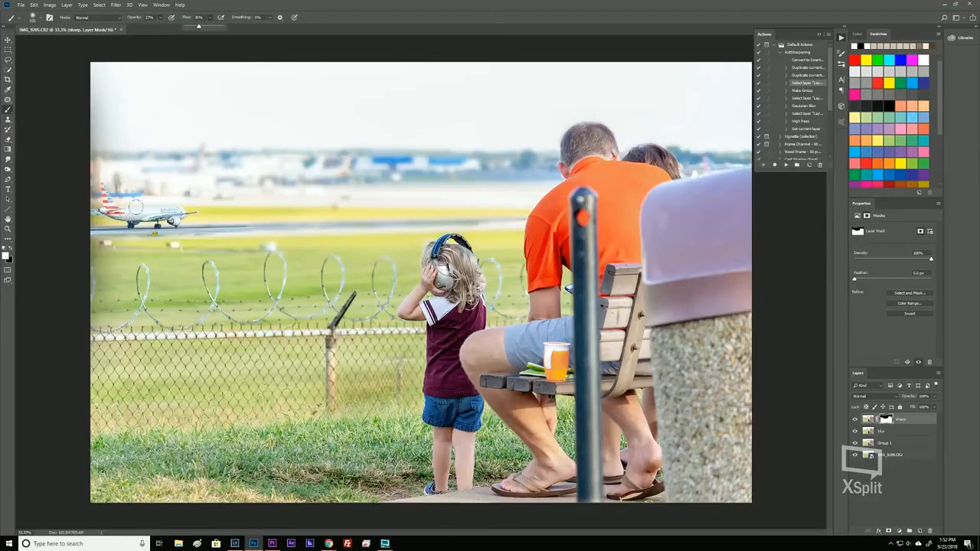
{"action": "mouse_move", "coordinate": [125, 211]}
{"action": "left_mouse_down"}
{"action": "mouse_move", "coordinate": [178, 212]}
{"action": "mouse_move", "coordinate": [132, 213]}
{"action": "mouse_move", "coordinate": [187, 219]}
{"action": "left_mouse_up"}
Raise the brush opacity in stages to about 71%, adjusting the flow, and paint white over the airplane's fuselage to sharpen it further.
{"action": "left_click", "coordinate": [161, 17]}
{"action": "left_click", "coordinate": [169, 28]}
{"action": "left_click_drag", "start_coordinate": [129, 214], "coordinate": [132, 221]}
{"action": "left_click", "coordinate": [212, 17]}
{"action": "left_click_drag", "start_coordinate": [135, 217], "coordinate": [172, 216]}
{"action": "left_click", "coordinate": [161, 20]}
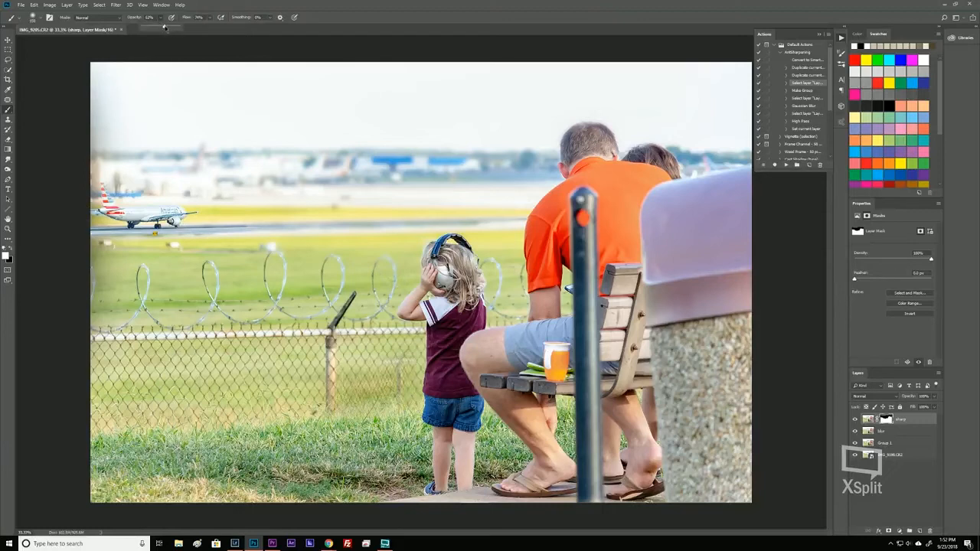
{"action": "left_click_drag", "start_coordinate": [166, 26], "coordinate": [170, 27]}
{"action": "left_click", "coordinate": [153, 215]}
{"action": "left_click", "coordinate": [210, 17]}
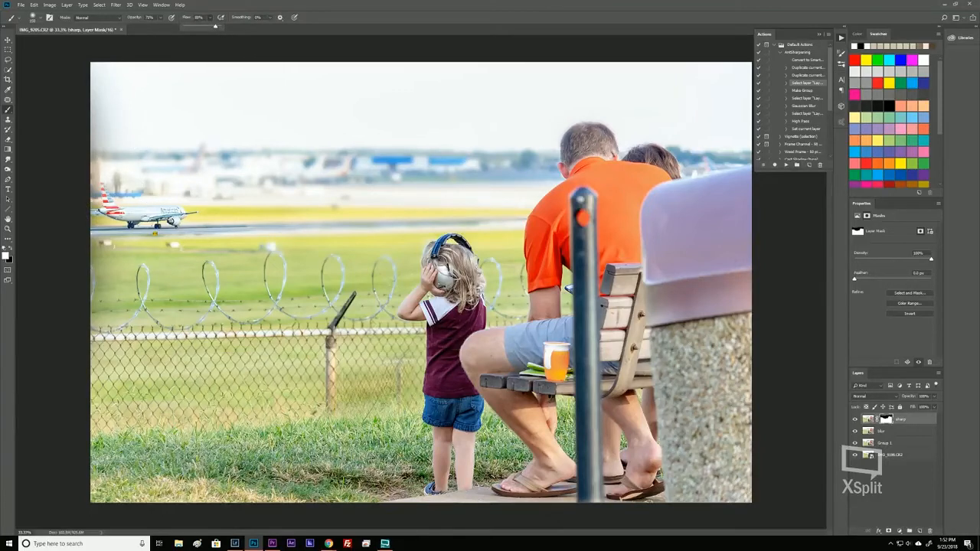
{"action": "left_click", "coordinate": [167, 214]}
Paint black at 42% opacity on the sharp layer's mask to soften the airplane, and lower the brush opacity to about 21%.
{"action": "key", "text": "x"}
{"action": "left_click", "coordinate": [160, 17]}
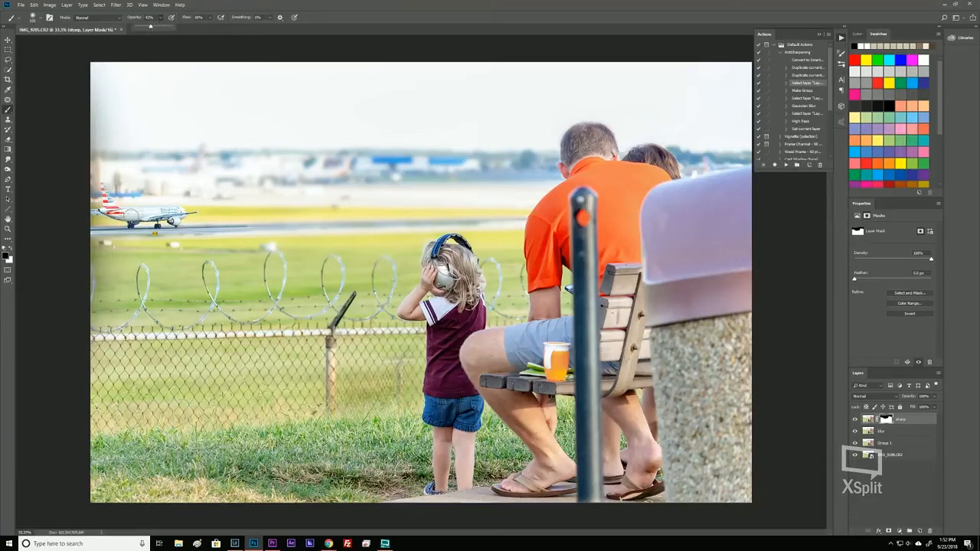
{"action": "left_click", "coordinate": [132, 217]}
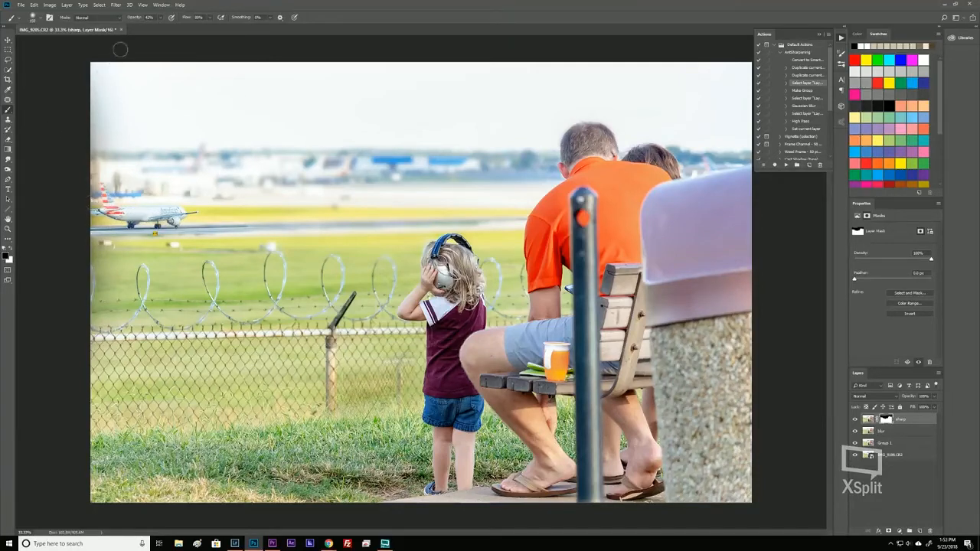
{"action": "left_click", "coordinate": [161, 17]}
{"action": "left_click_drag", "start_coordinate": [150, 27], "coordinate": [155, 31]}
Paint white at low opacity on the sharp layer's mask over the airplane's tail.
{"action": "key", "text": "x"}
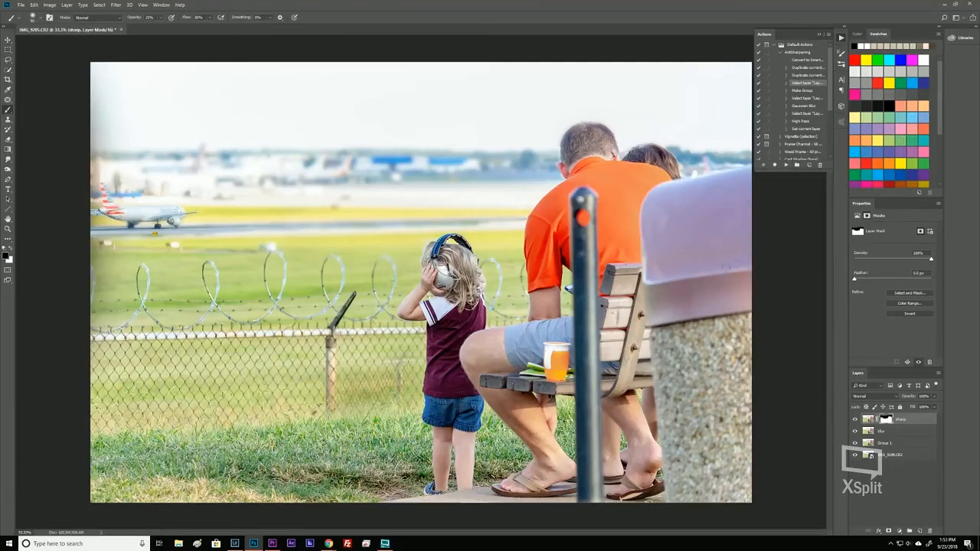
{"action": "key", "text": "x"}
{"action": "left_click_drag", "start_coordinate": [107, 196], "coordinate": [112, 205]}
Select the airline lettering on the fuselage in the sharp layer's image with the Patch tool and try to patch it from the plain fuselage.
{"action": "key", "text": "j"}
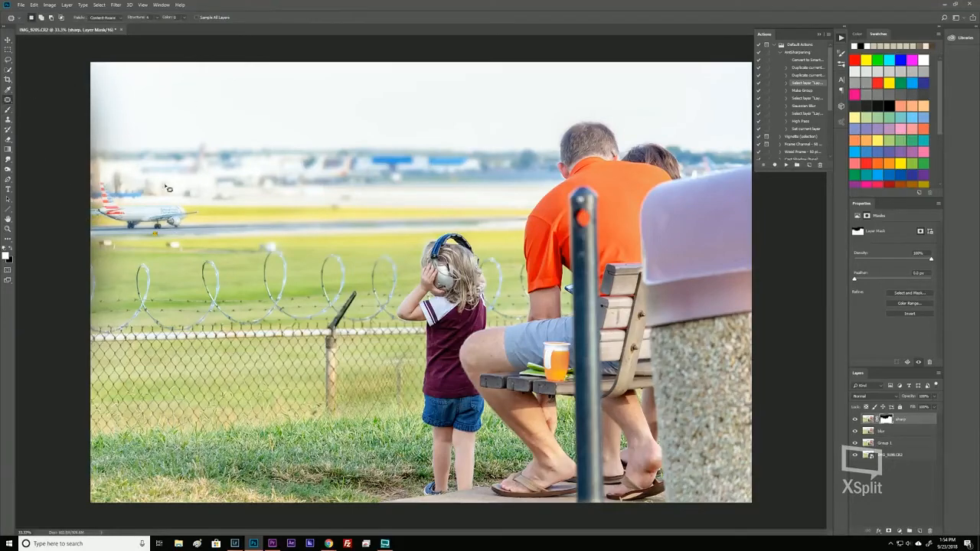
{"action": "key", "text": "ctrl+plus"}
{"action": "key", "text": "ctrl+plus"}
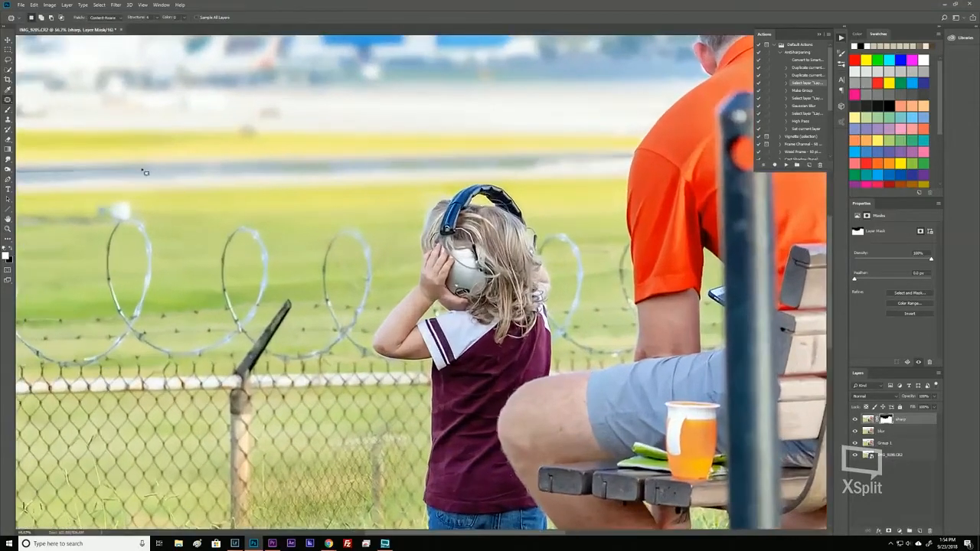
{"action": "left_click_drag", "start_coordinate": [36, 222], "coordinate": [399, 354]}
{"action": "left_click", "coordinate": [868, 420]}
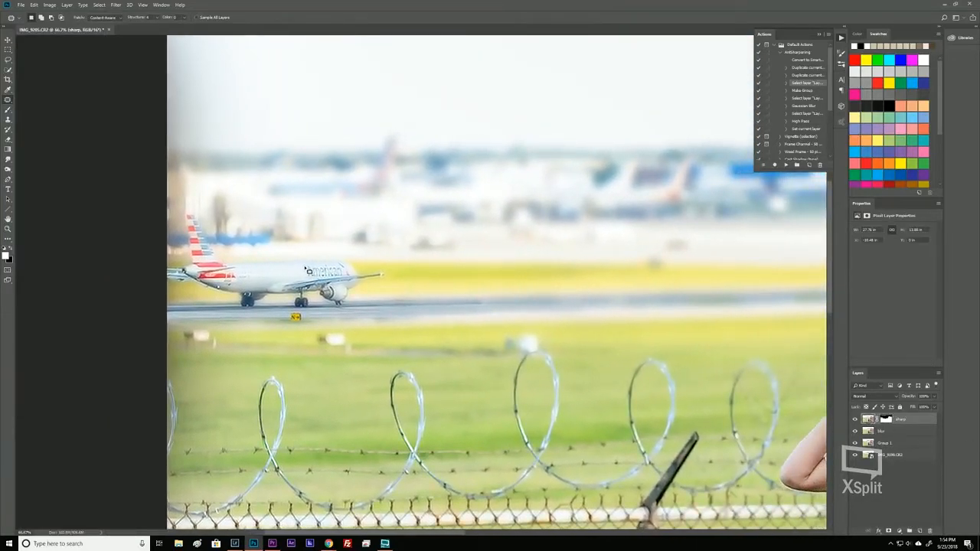
{"action": "mouse_move", "coordinate": [307, 267]}
{"action": "left_mouse_down"}
{"action": "mouse_move", "coordinate": [338, 264]}
{"action": "mouse_move", "coordinate": [354, 277]}
{"action": "mouse_move", "coordinate": [318, 284]}
{"action": "mouse_move", "coordinate": [308, 267]}
{"action": "mouse_move", "coordinate": [266, 271]}
{"action": "left_mouse_up"}
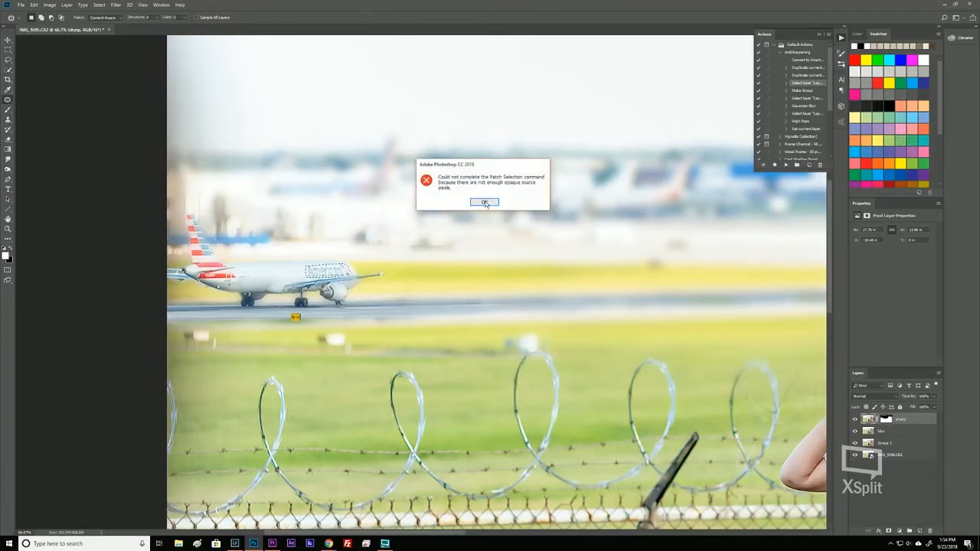
{"action": "left_click", "coordinate": [480, 203]}
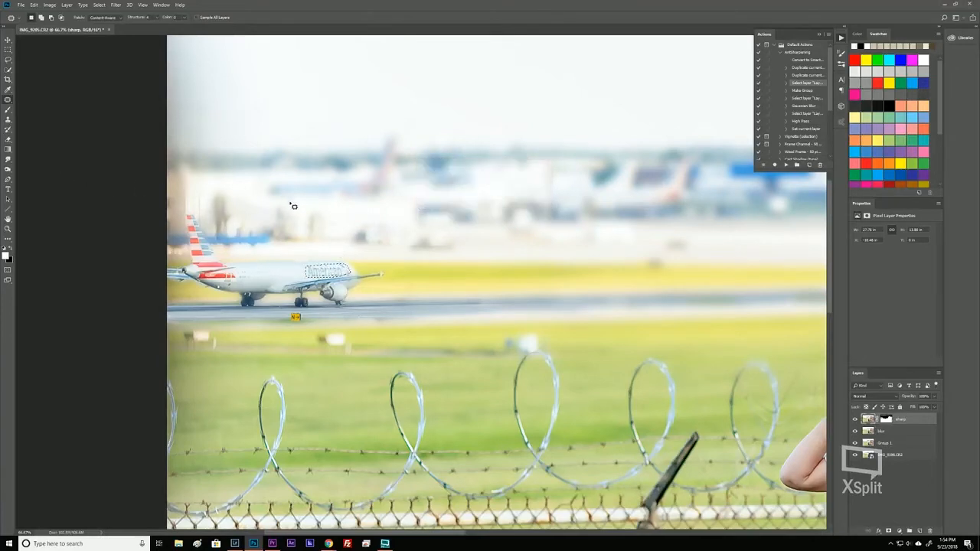
Clone plain fuselage over the selected airline lettering with the Clone Stamp, and clear the selection.
{"action": "key", "text": "s"}
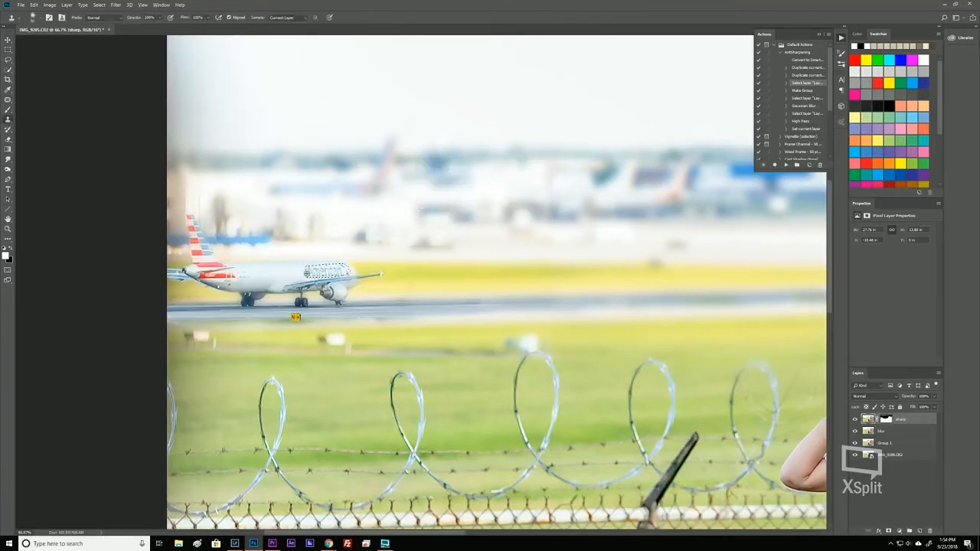
{"action": "left_click", "coordinate": [281, 272], "text": "alt"}
{"action": "left_click_drag", "start_coordinate": [312, 272], "coordinate": [338, 269]}
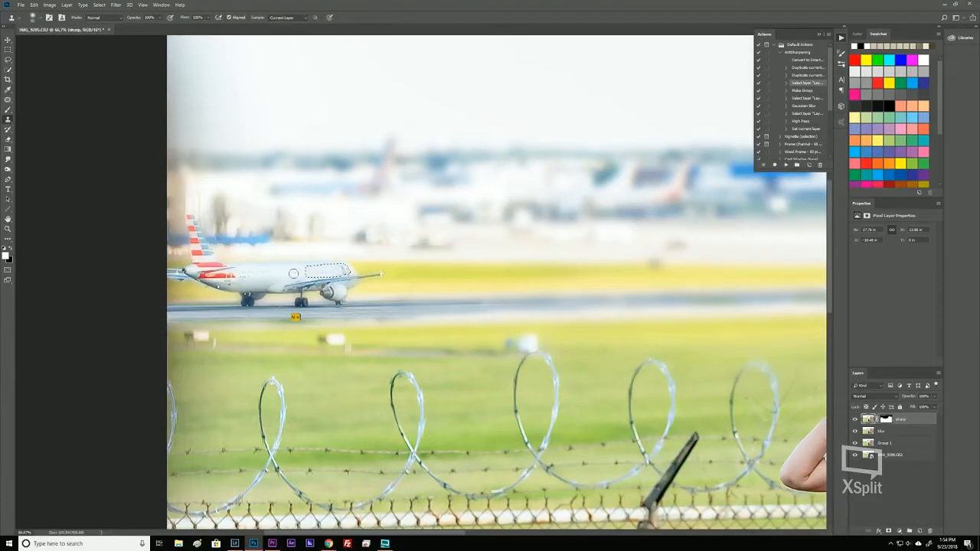
{"action": "left_click", "coordinate": [290, 272], "text": "alt"}
{"action": "left_click_drag", "start_coordinate": [341, 271], "coordinate": [346, 271]}
{"action": "key", "text": "ctrl+d"}
Smudge the airplane's tail stripes and rear fuselage markings, lowering the Smudge strength to 17%.
{"action": "left_click", "coordinate": [7, 163]}
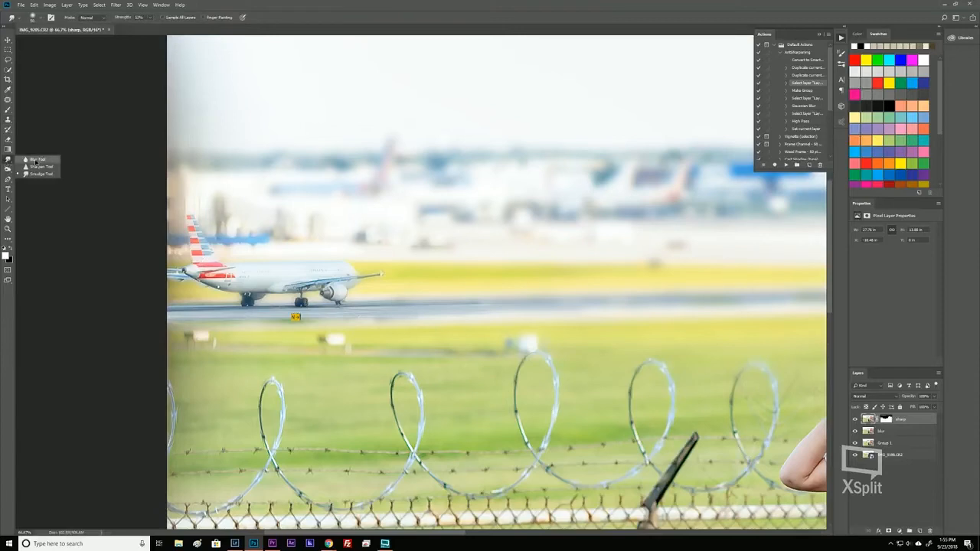
{"action": "left_click", "coordinate": [36, 162]}
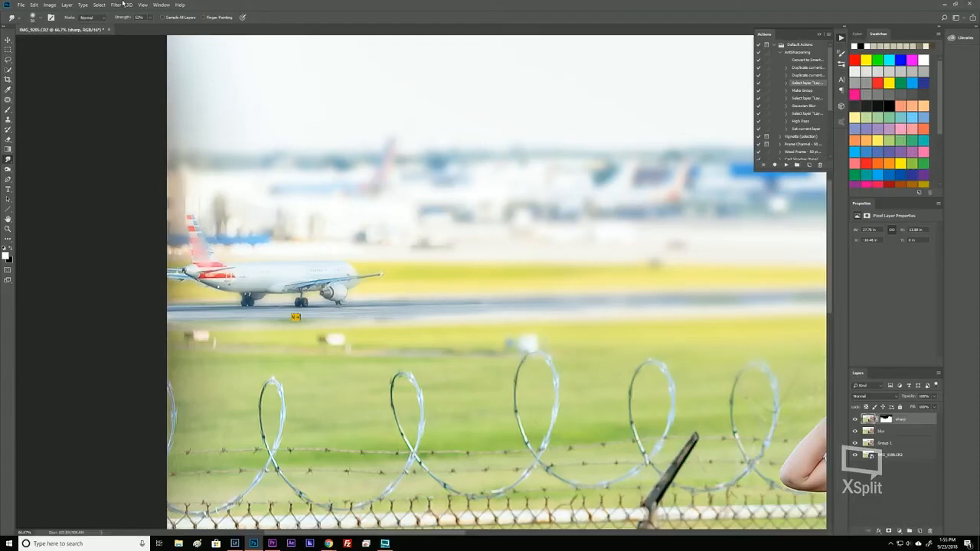
{"action": "left_click", "coordinate": [149, 17]}
{"action": "left_click_drag", "start_coordinate": [230, 278], "coordinate": [228, 275]}
{"action": "key", "text": "ctrl+minus"}
{"action": "key", "text": "ctrl+minus"}
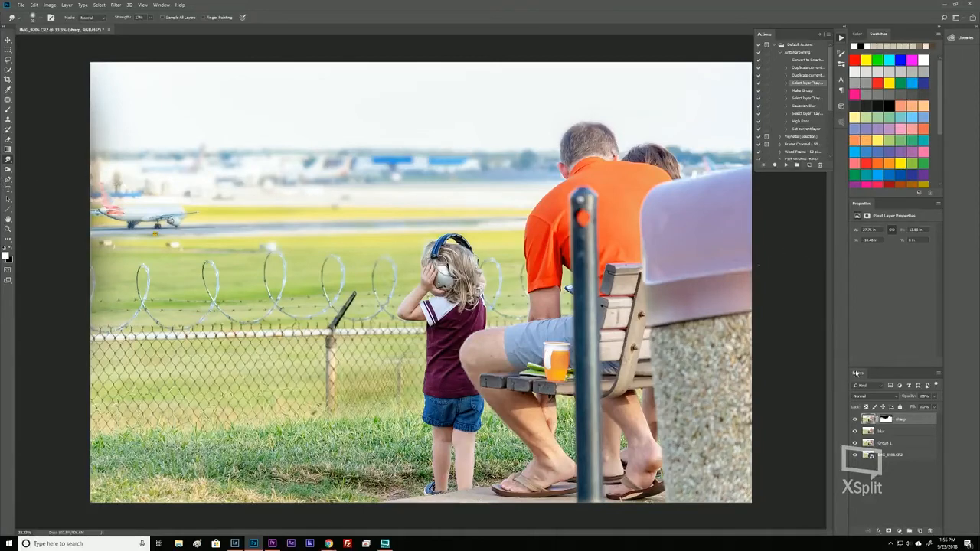
Merge the sharp, blur and Group 1 layers into one layer.
{"action": "left_click", "coordinate": [891, 432], "text": "shift"}
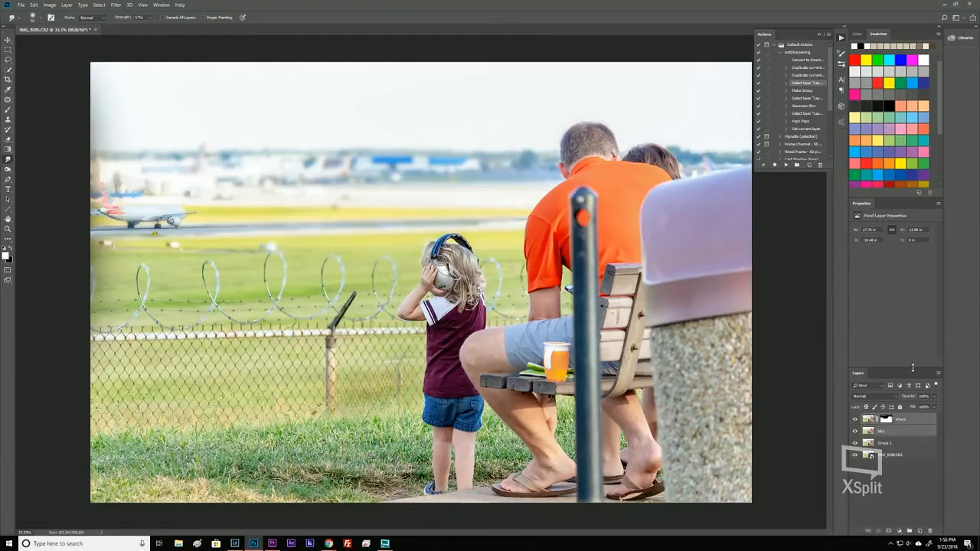
{"action": "left_click", "coordinate": [883, 444], "text": "shift"}
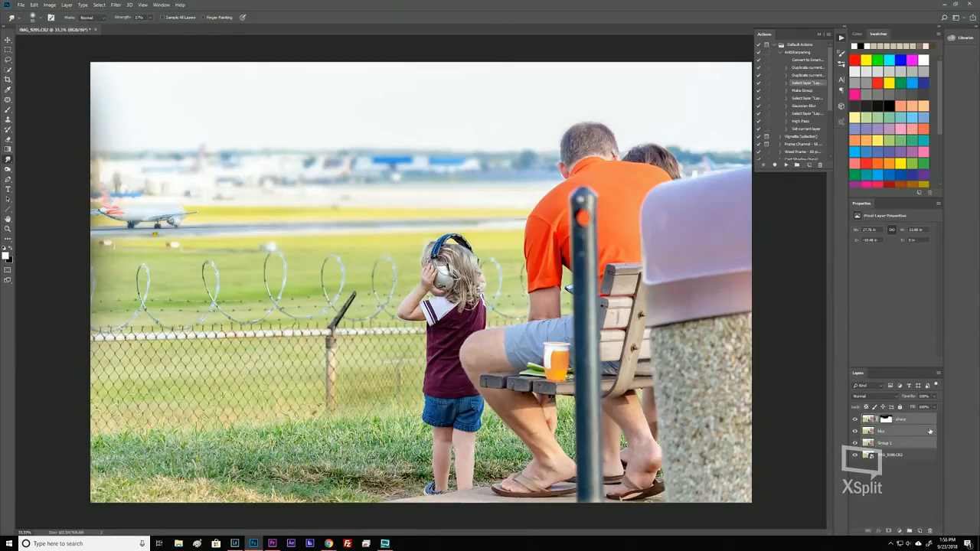
{"action": "right_click", "coordinate": [910, 432]}
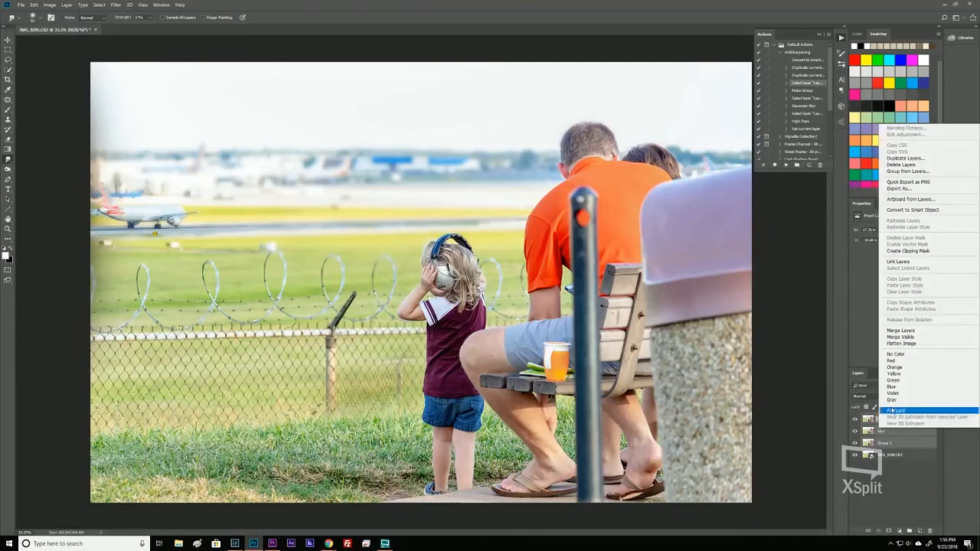
{"action": "left_click", "coordinate": [929, 332]}
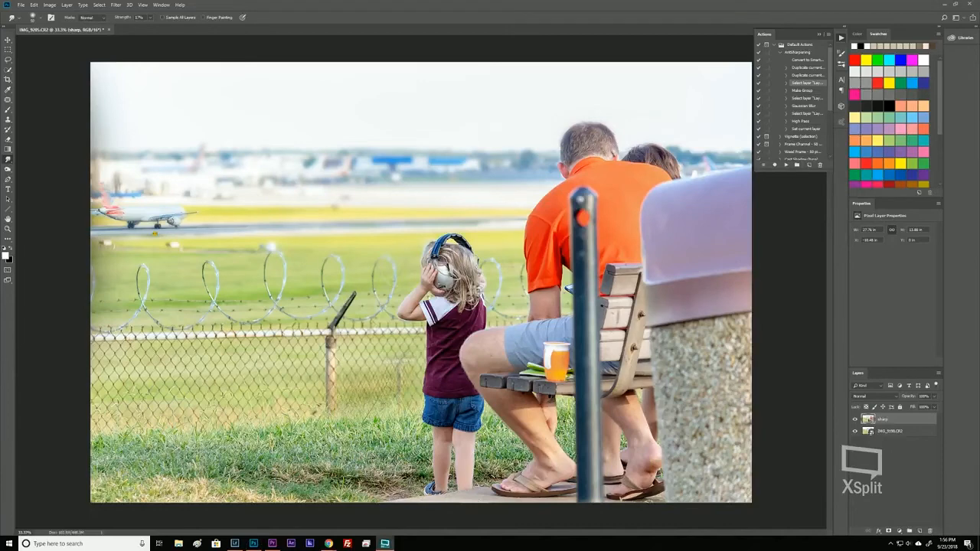
{"action": "key", "text": "alt+Tab"}
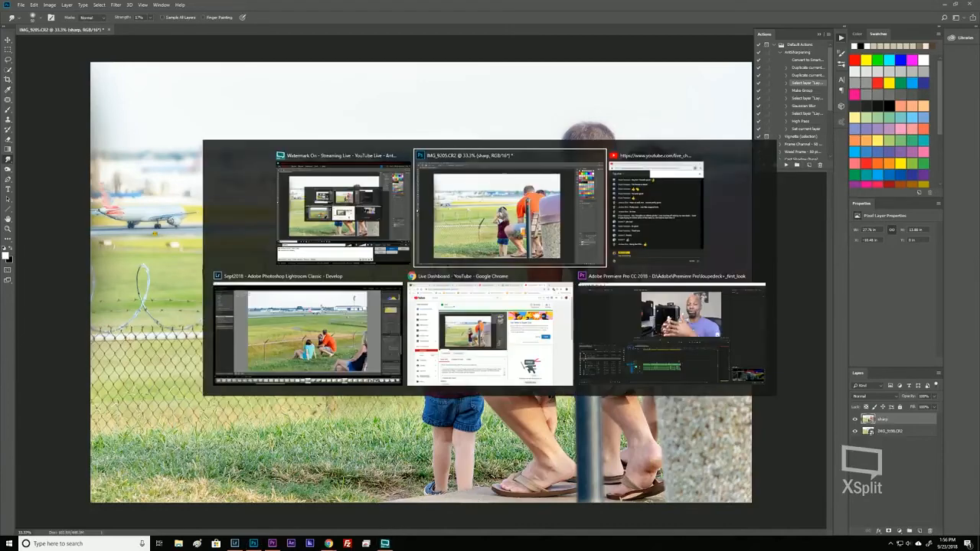
{"action": "key", "text": "Tab"}
{"action": "key", "text": "Tab"}
{"action": "key", "text": "Tab"}
{"action": "key", "text": "Tab"}
{"action": "key", "text": "Tab"}
{"action": "key", "text": "Tab"}
{"action": "key", "text": "Tab"}
{"action": "key", "text": "Tab"}
{"action": "key", "text": "Tab"}
{"action": "key", "text": "Tab"}
{"action": "key", "text": "Tab"}
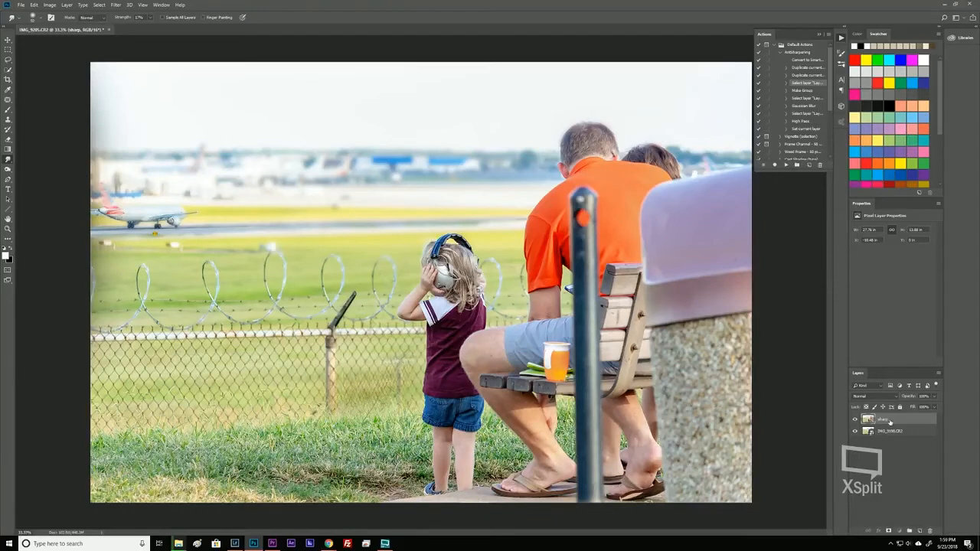
Enlarge the image to 130 percent with Preserve Details 2.0 resampling and slightly less noise reduction.
{"action": "left_click", "coordinate": [50, 4]}
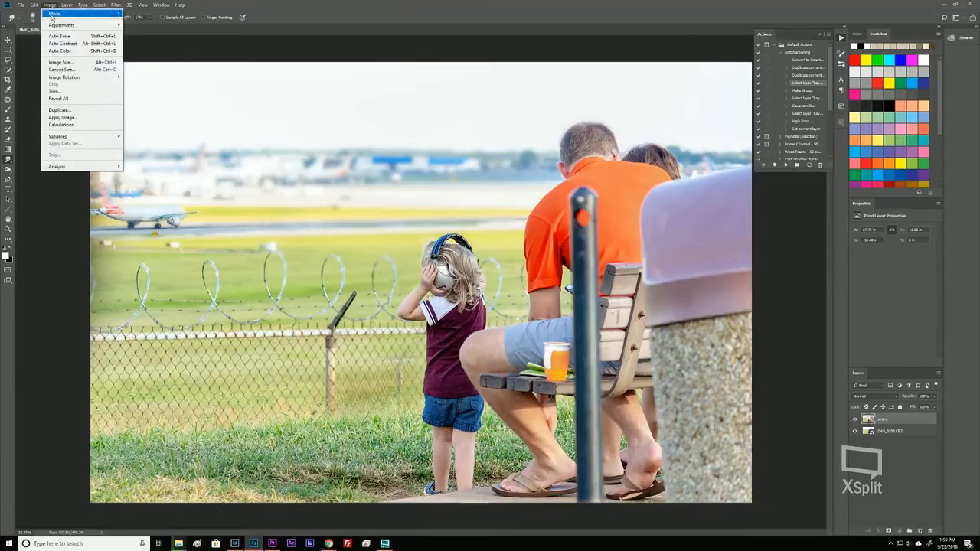
{"action": "left_click", "coordinate": [66, 62]}
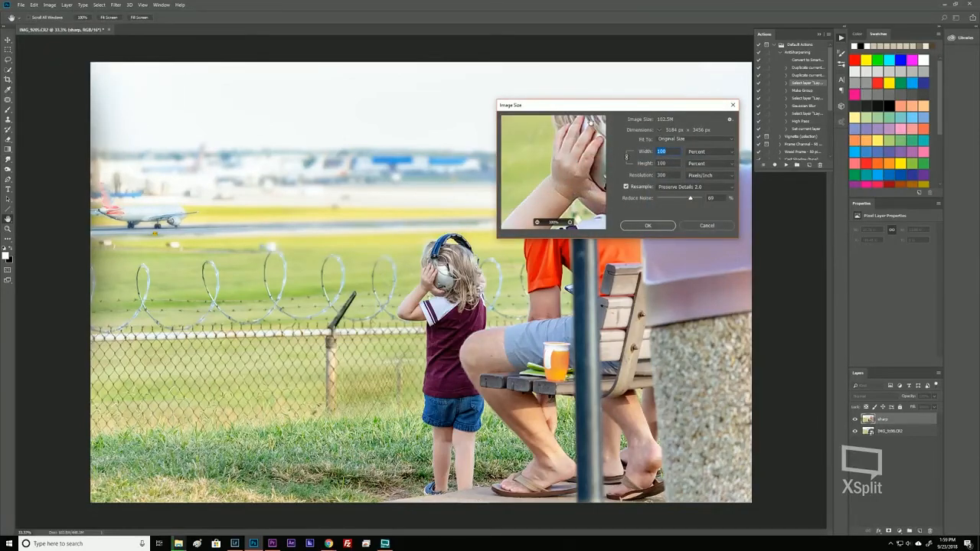
{"action": "type", "text": "130"}
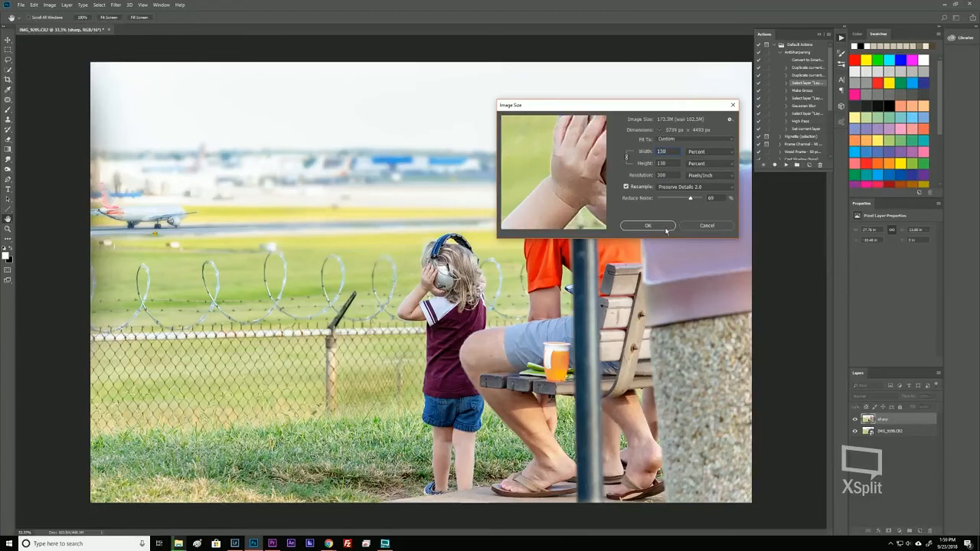
{"action": "left_click_drag", "start_coordinate": [594, 193], "coordinate": [544, 194]}
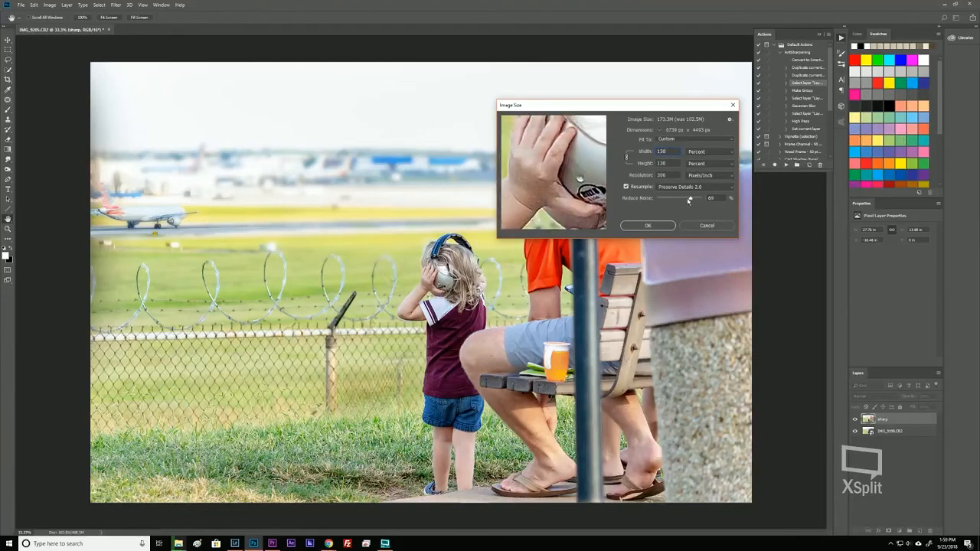
{"action": "left_click_drag", "start_coordinate": [689, 201], "coordinate": [686, 200]}
{"action": "left_click", "coordinate": [663, 226]}
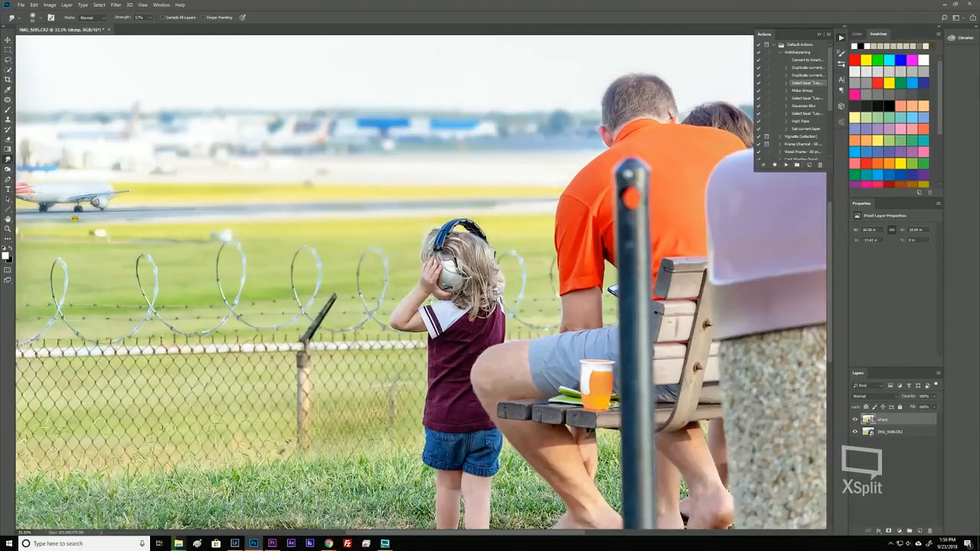
Save the edited image and close Photoshop to return to Lightroom.
{"action": "key", "text": "ctrl+minus"}
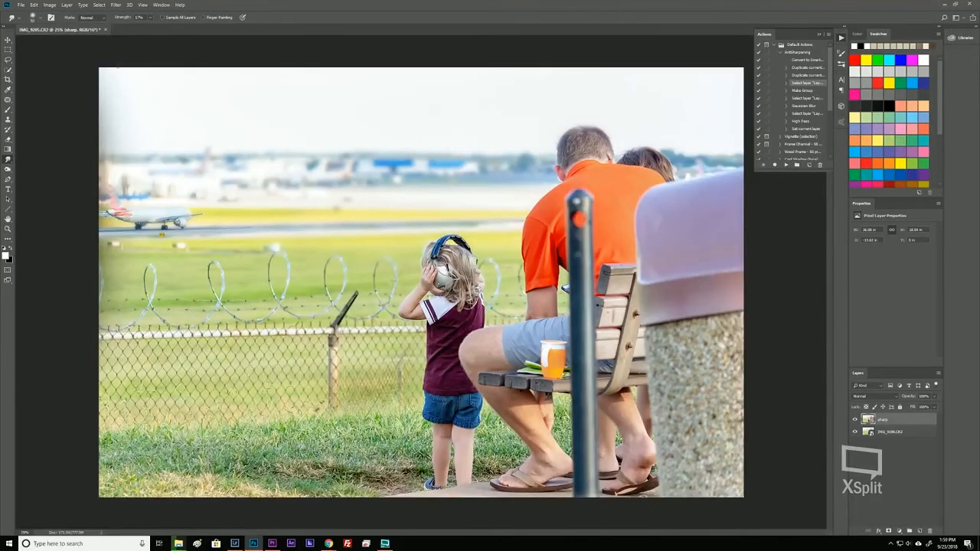
{"action": "left_click", "coordinate": [21, 5]}
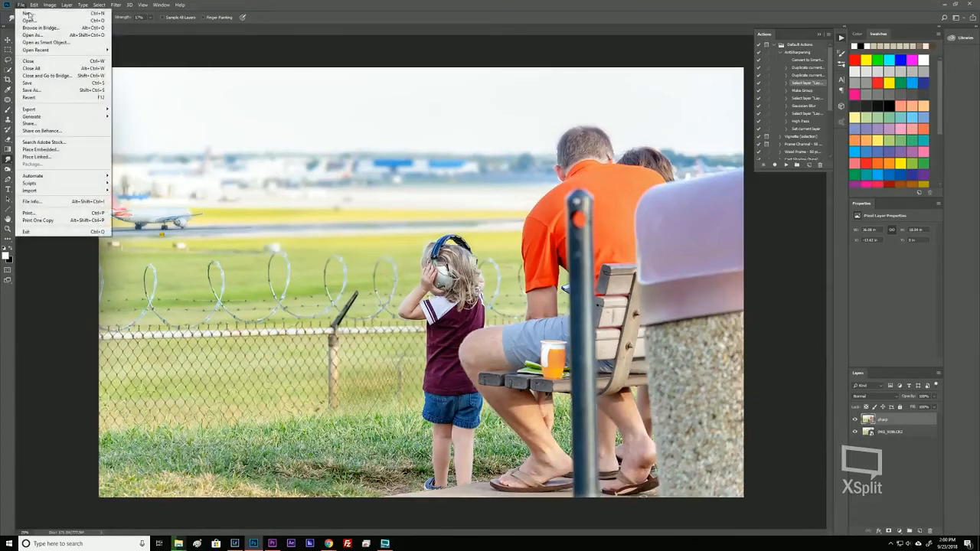
{"action": "left_click", "coordinate": [40, 86]}
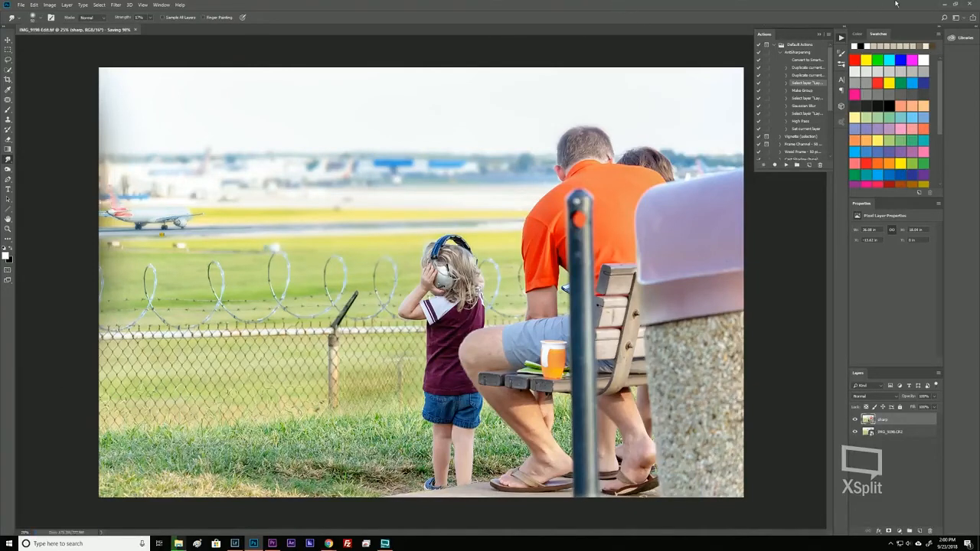
{"action": "left_click", "coordinate": [969, 4]}
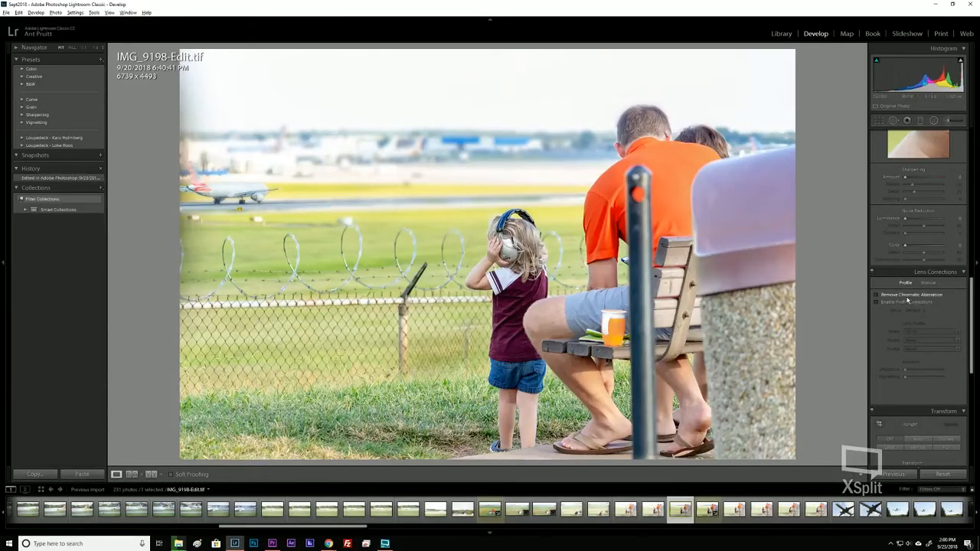
Toggle Remove Chromatic Aberration to compare its effect on IMG_9198-Edit.tif, and leave it enabled.
{"action": "left_click", "coordinate": [877, 296]}
{"action": "left_click", "coordinate": [877, 296]}
{"action": "left_click", "coordinate": [877, 295]}
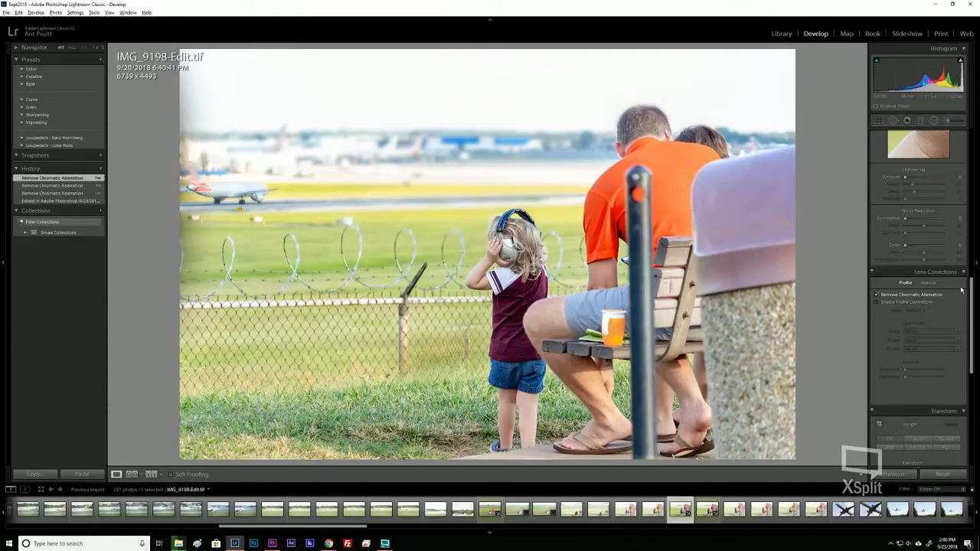
Start an Adjustment Brush mask with the Clarity effect and paint it over the seated man's head.
{"action": "left_click_drag", "start_coordinate": [971, 286], "coordinate": [965, 125]}
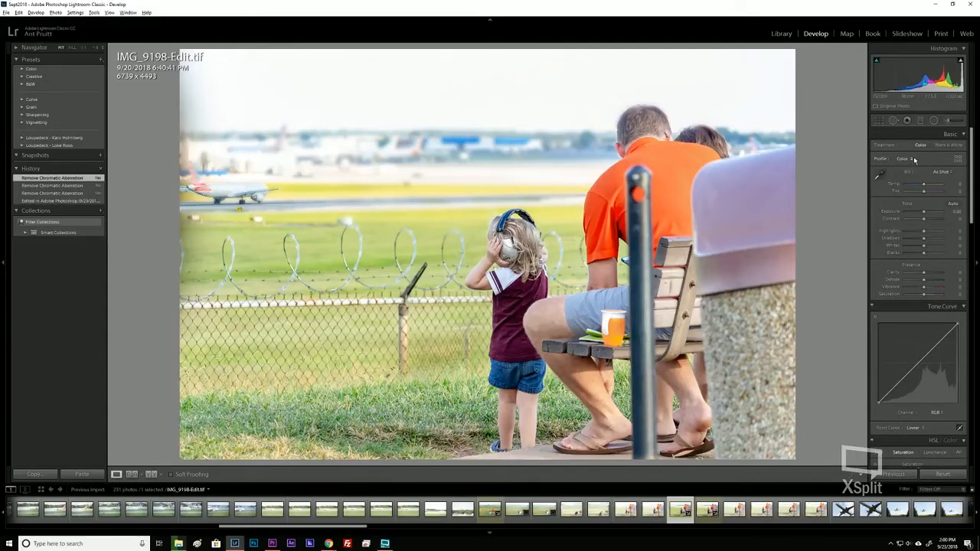
{"action": "key", "text": "ctrl"}
{"action": "left_click", "coordinate": [947, 122]}
{"action": "left_click", "coordinate": [948, 124]}
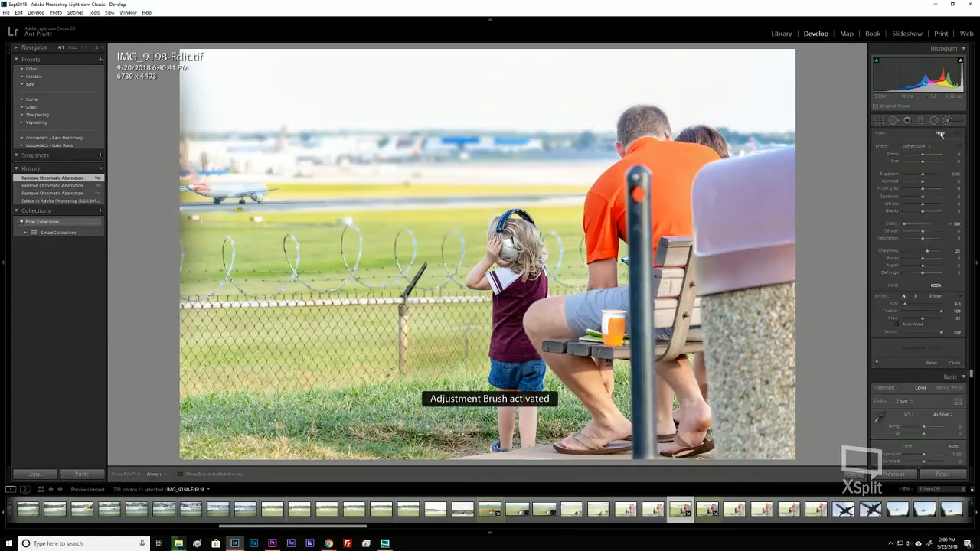
{"action": "left_click", "coordinate": [918, 145]}
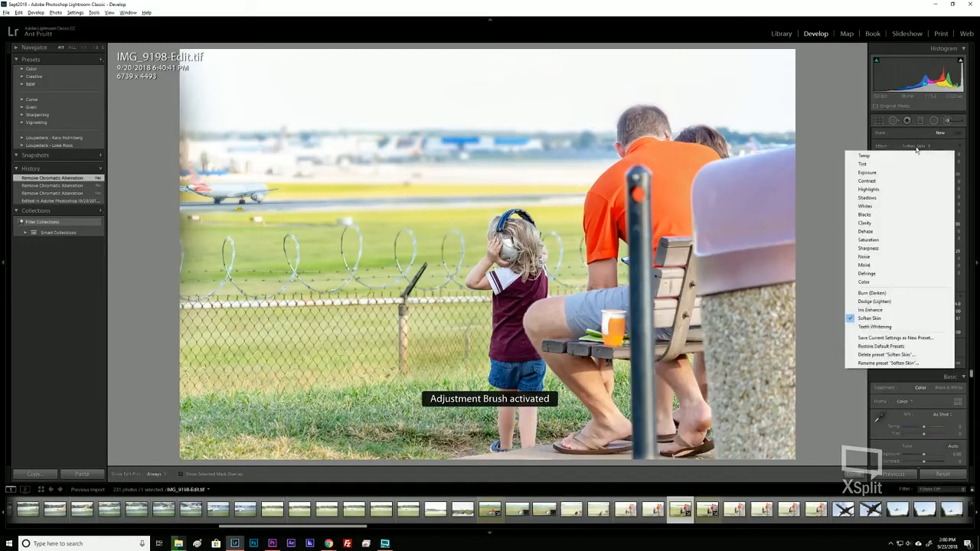
{"action": "left_click", "coordinate": [882, 223]}
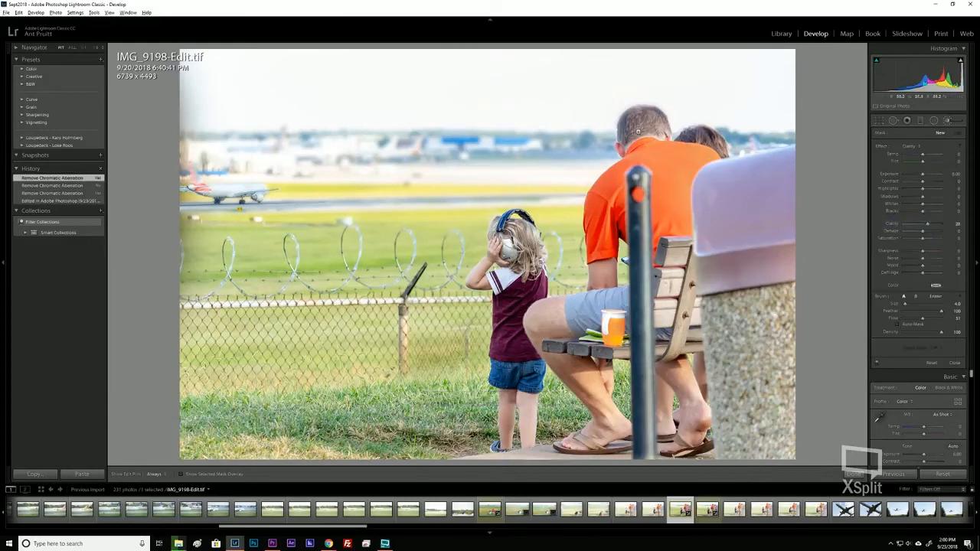
{"action": "left_click", "coordinate": [599, 135]}
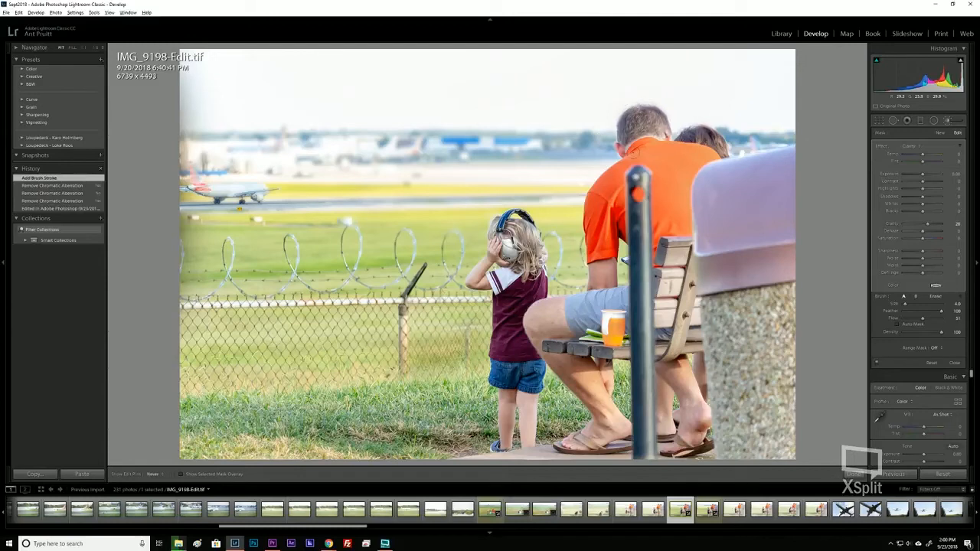
{"action": "left_click_drag", "start_coordinate": [634, 106], "coordinate": [663, 137]}
{"action": "key", "text": "h"}
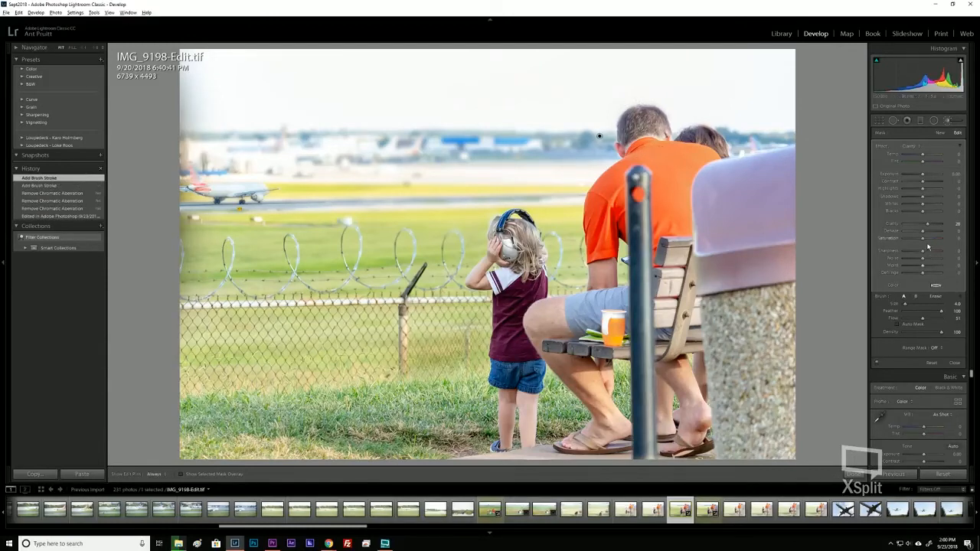
Set the brush mask's sharpness to 24 and paint more of it over the heads and upper back on the bench.
{"action": "left_click_drag", "start_coordinate": [922, 252], "coordinate": [926, 254]}
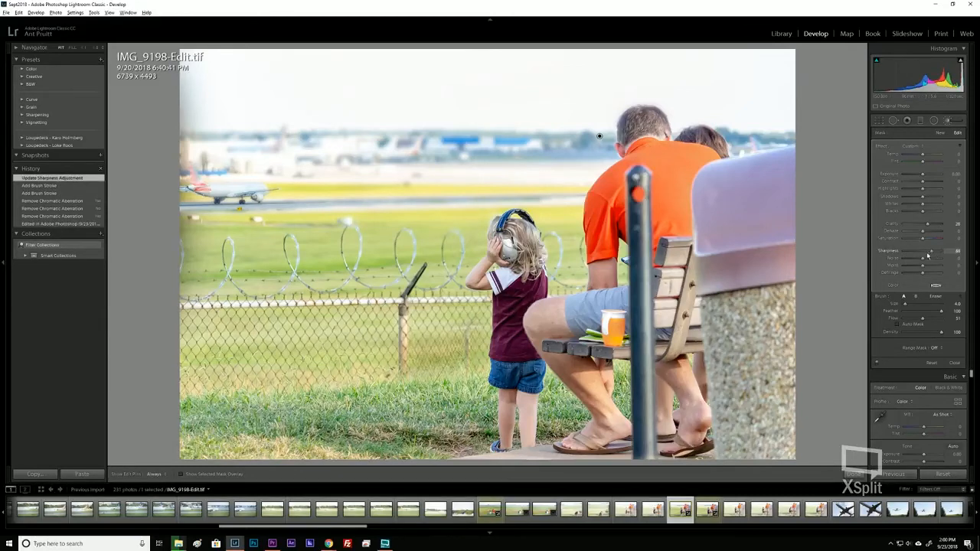
{"action": "key", "text": "h"}
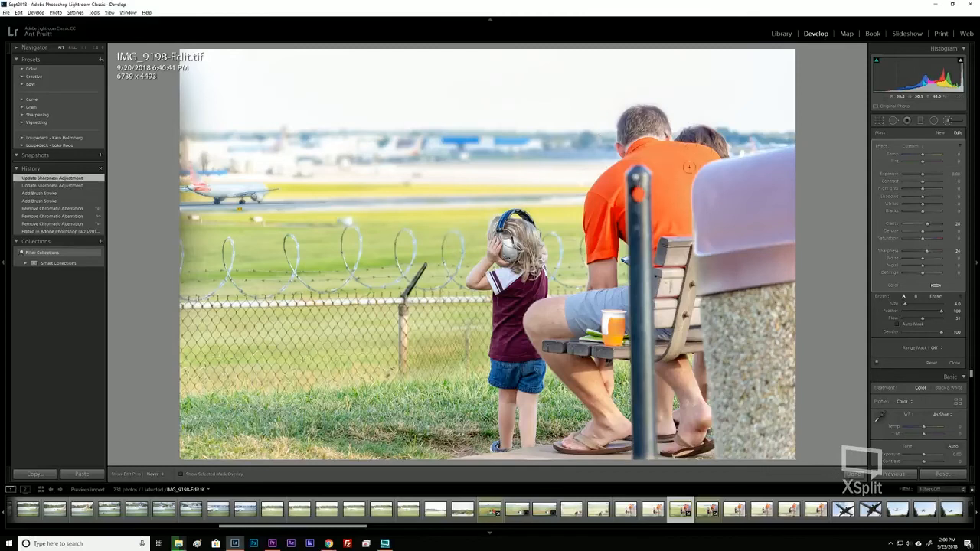
{"action": "mouse_move", "coordinate": [689, 167]}
{"action": "left_mouse_down"}
{"action": "mouse_move", "coordinate": [673, 183]}
{"action": "mouse_move", "coordinate": [678, 151]}
{"action": "left_mouse_up"}
{"action": "key", "text": "h"}
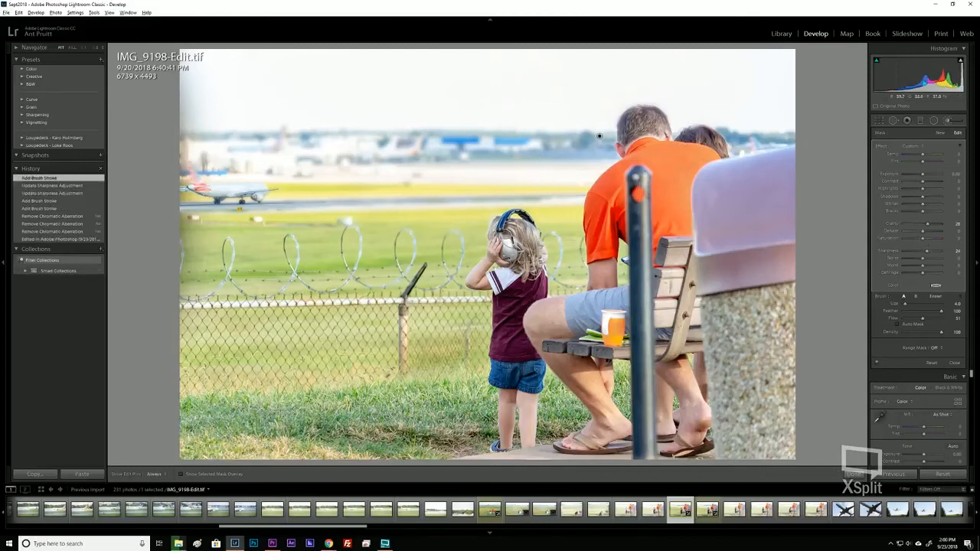
{"action": "key", "text": "h"}
{"action": "left_click_drag", "start_coordinate": [647, 121], "coordinate": [652, 129]}
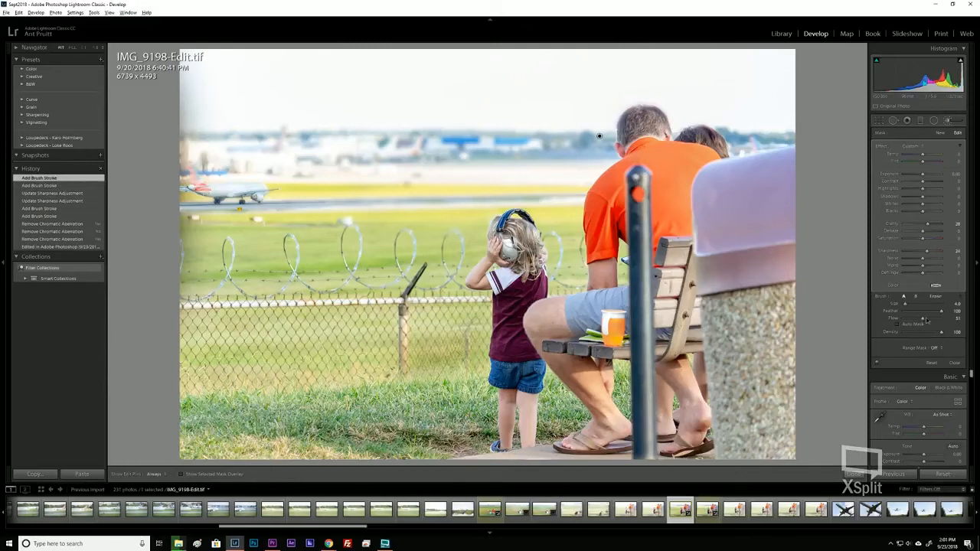
Raise the brush flow to 100 and paint the mask over the second head, the child, the foreground post and the feet.
{"action": "left_click_drag", "start_coordinate": [935, 323], "coordinate": [947, 321]}
{"action": "mouse_move", "coordinate": [684, 138]}
{"action": "left_mouse_down"}
{"action": "mouse_move", "coordinate": [721, 158]}
{"action": "mouse_move", "coordinate": [689, 158]}
{"action": "left_mouse_up"}
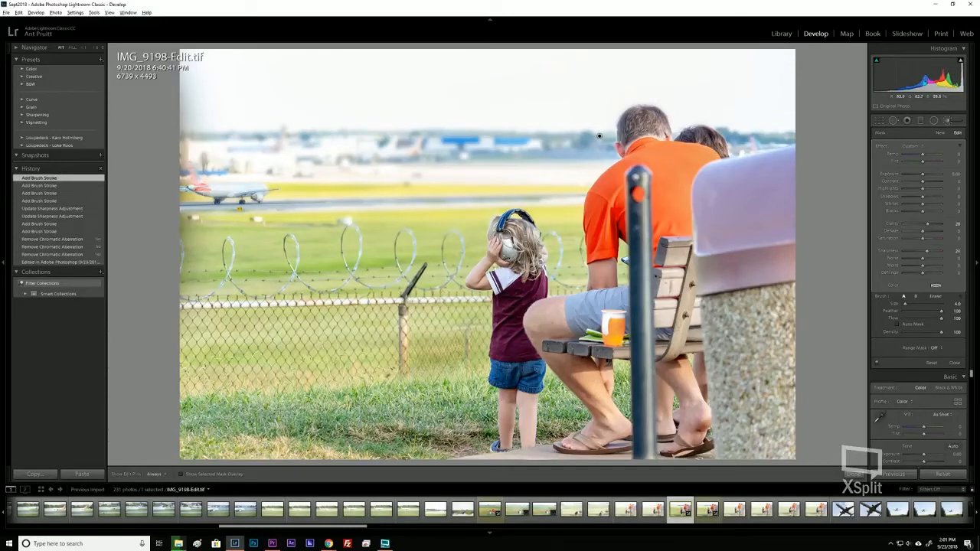
{"action": "mouse_move", "coordinate": [527, 225]}
{"action": "left_mouse_down"}
{"action": "mouse_move", "coordinate": [501, 235]}
{"action": "mouse_move", "coordinate": [488, 283]}
{"action": "mouse_move", "coordinate": [472, 286]}
{"action": "mouse_move", "coordinate": [507, 282]}
{"action": "left_mouse_up"}
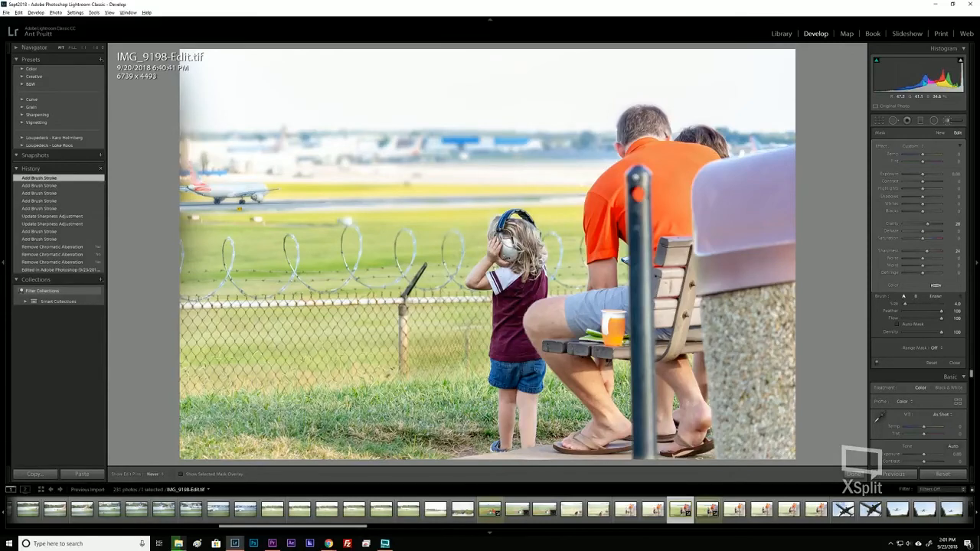
{"action": "left_click_drag", "start_coordinate": [635, 186], "coordinate": [641, 399]}
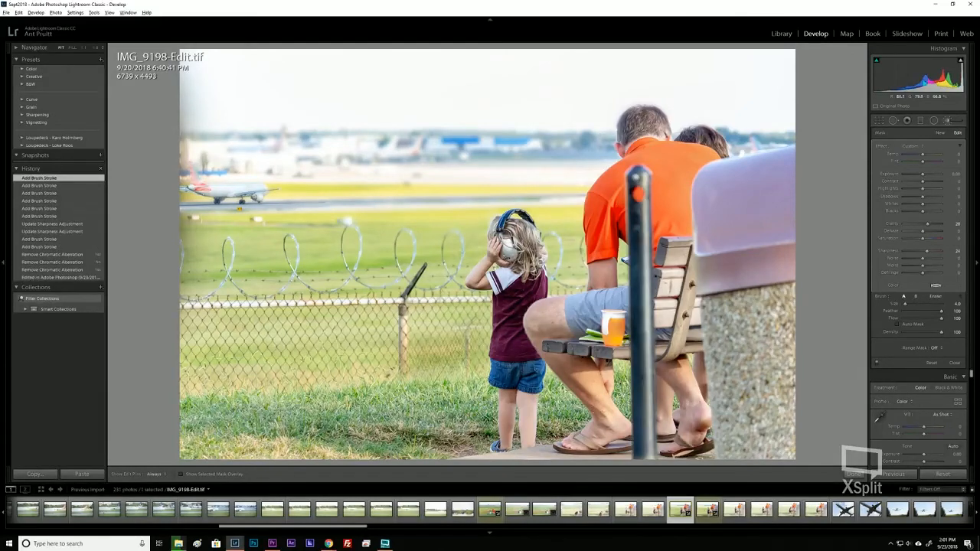
{"action": "left_click_drag", "start_coordinate": [610, 429], "coordinate": [588, 440]}
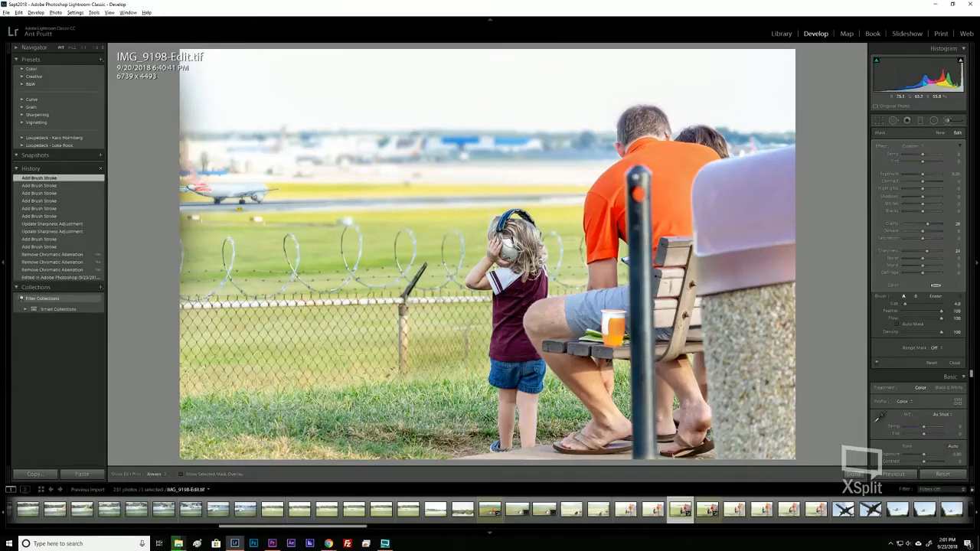
{"action": "left_click_drag", "start_coordinate": [508, 393], "coordinate": [502, 450]}
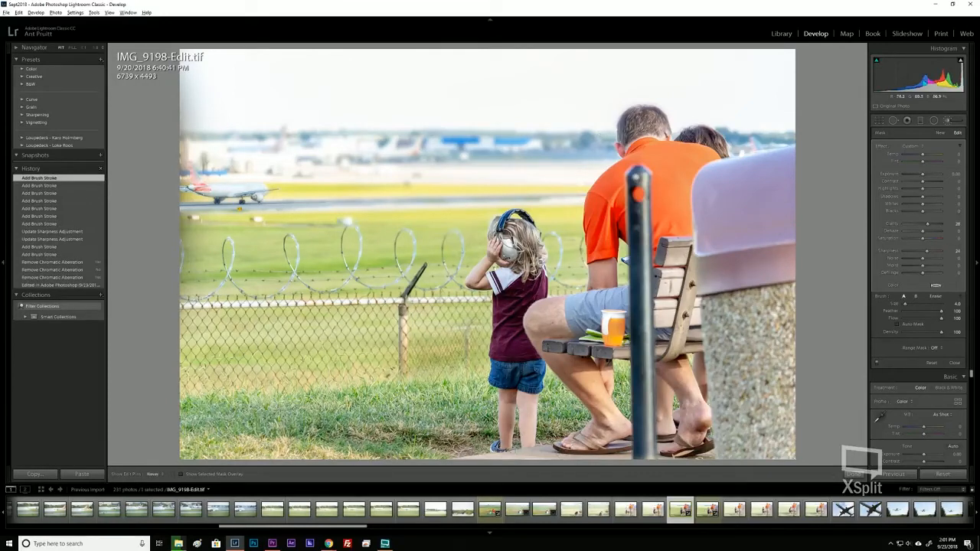
{"action": "key", "text": "h"}
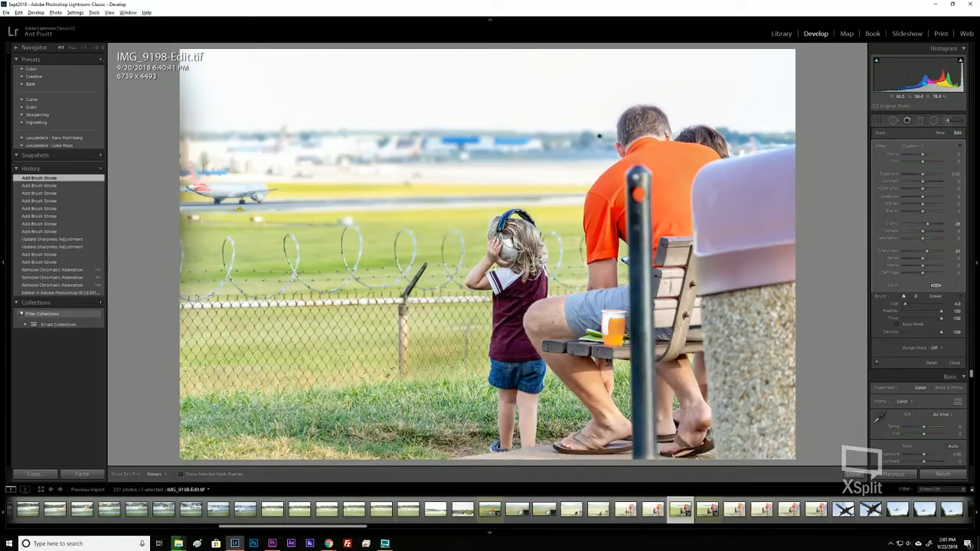
Lower the mask's clarity to slightly below zero and, using the mask overlay, erase the foreground post from the mask.
{"action": "left_click_drag", "start_coordinate": [928, 225], "coordinate": [922, 225]}
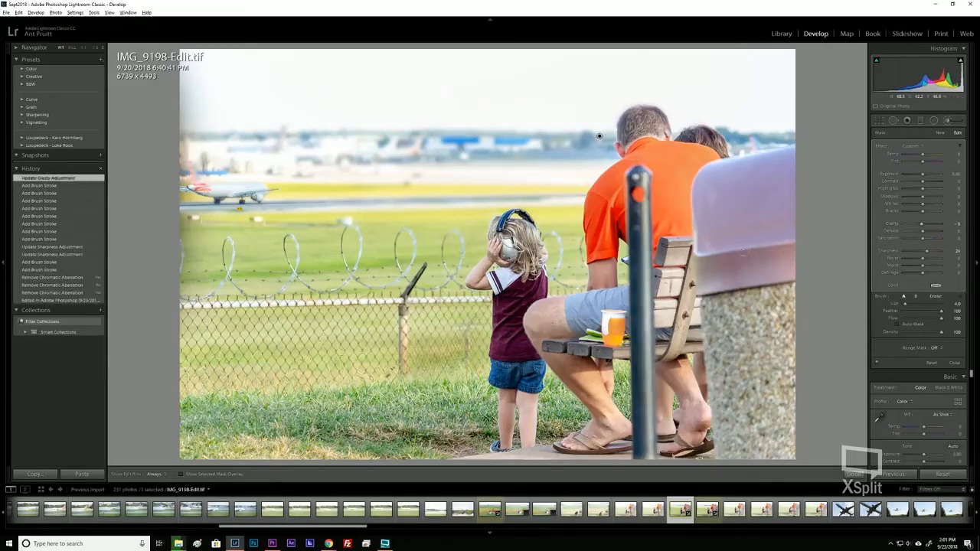
{"action": "key", "text": "o"}
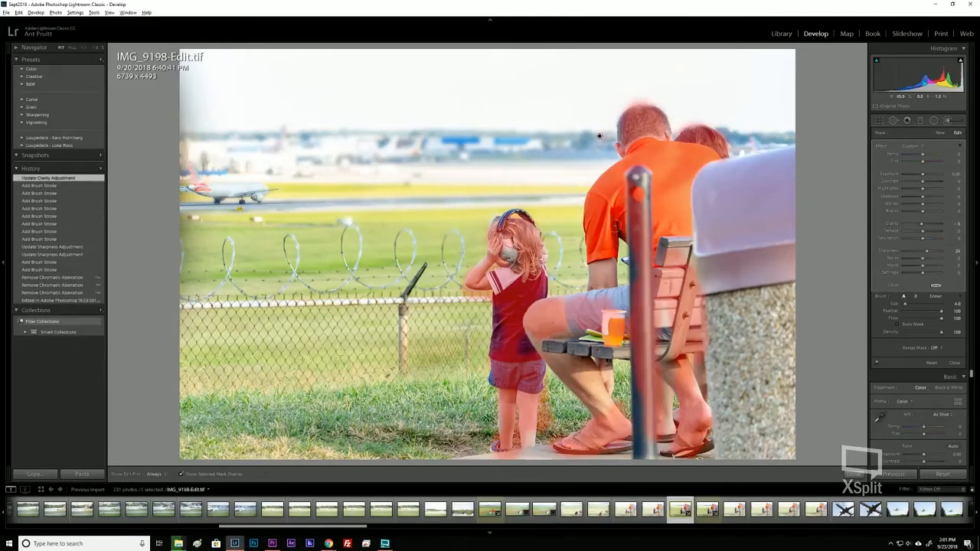
{"action": "key", "text": "alt"}
{"action": "scroll", "coordinate": [635, 185], "scroll_direction": "up", "scroll_amount": 3}
{"action": "left_click_drag", "start_coordinate": [635, 182], "coordinate": [648, 450]}
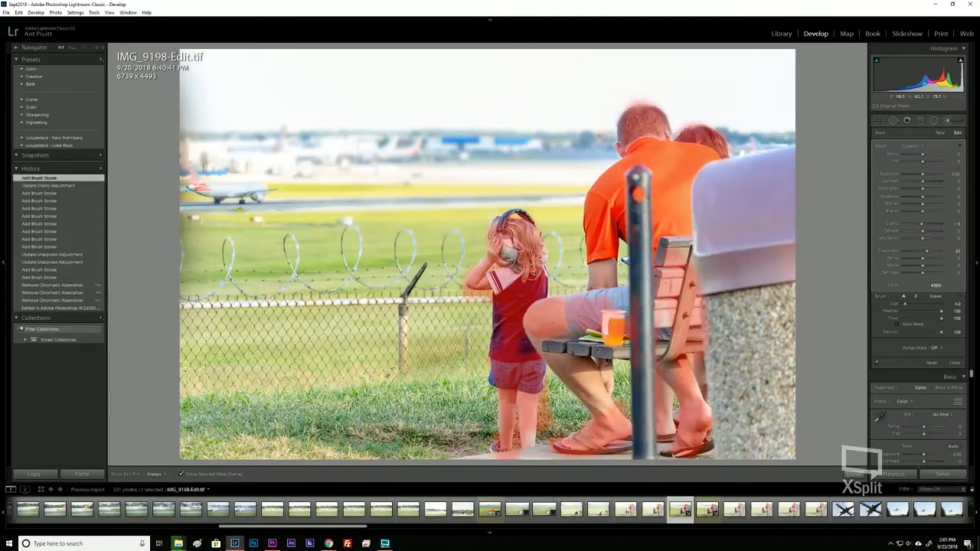
{"action": "key", "text": "o"}
{"action": "key", "text": "h"}
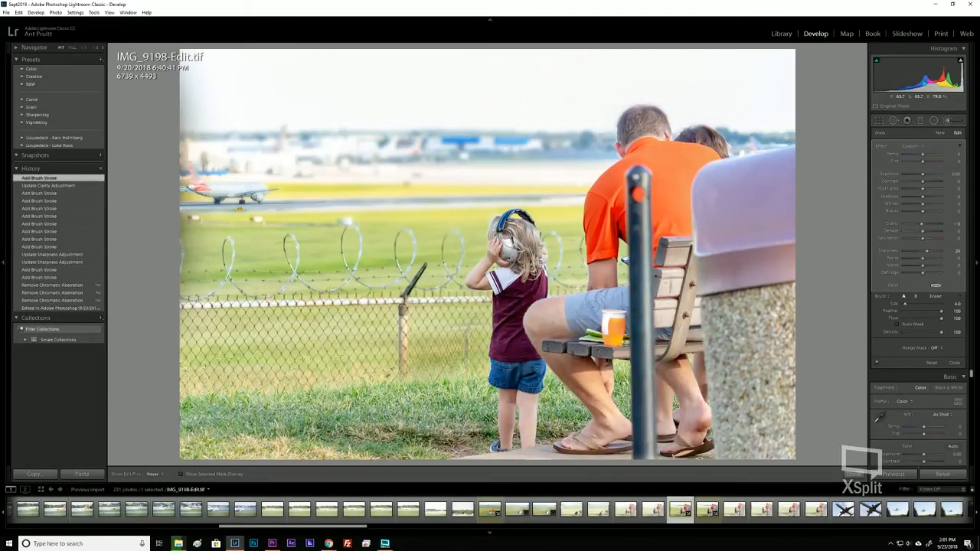
Touch up the mask with short strokes along the man's shoulder and neck and beside the child's head.
{"action": "mouse_move", "coordinate": [612, 160]}
{"action": "left_mouse_down"}
{"action": "mouse_move", "coordinate": [599, 136]}
{"action": "mouse_move", "coordinate": [619, 150]}
{"action": "left_mouse_up"}
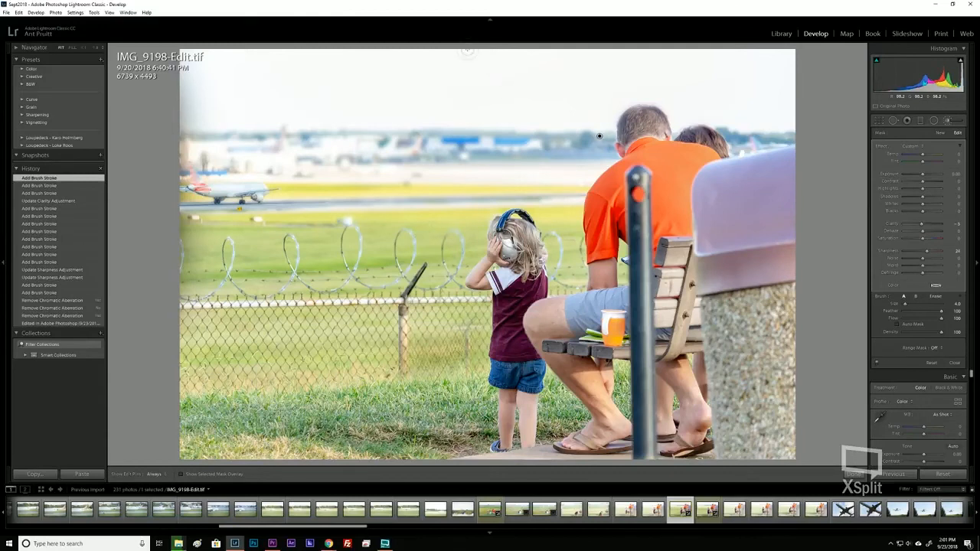
{"action": "left_click", "coordinate": [481, 233]}
{"action": "left_click_drag", "start_coordinate": [482, 231], "coordinate": [486, 220]}
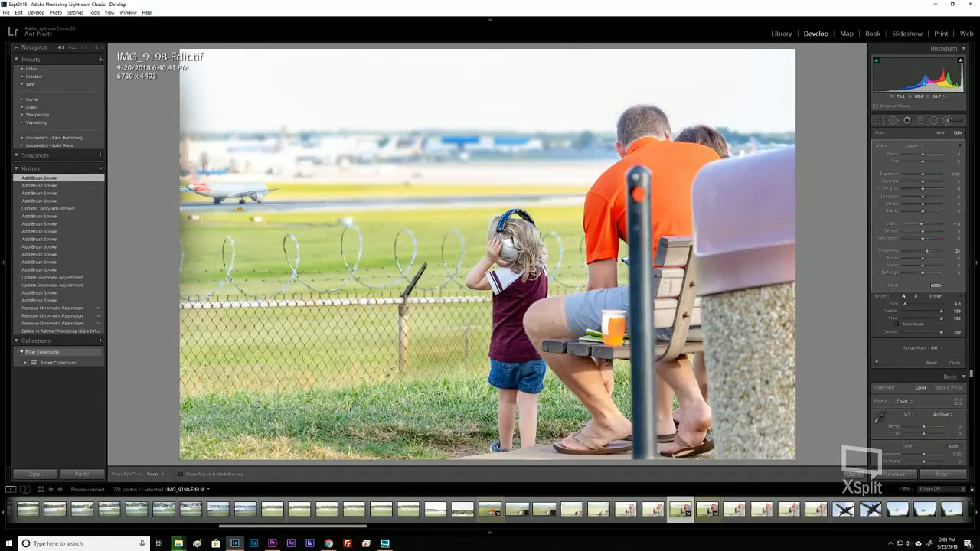
Enlarge the brush to size 10 and paint the mask over the chain-link fence and the razor wire.
{"action": "key", "text": "]"}
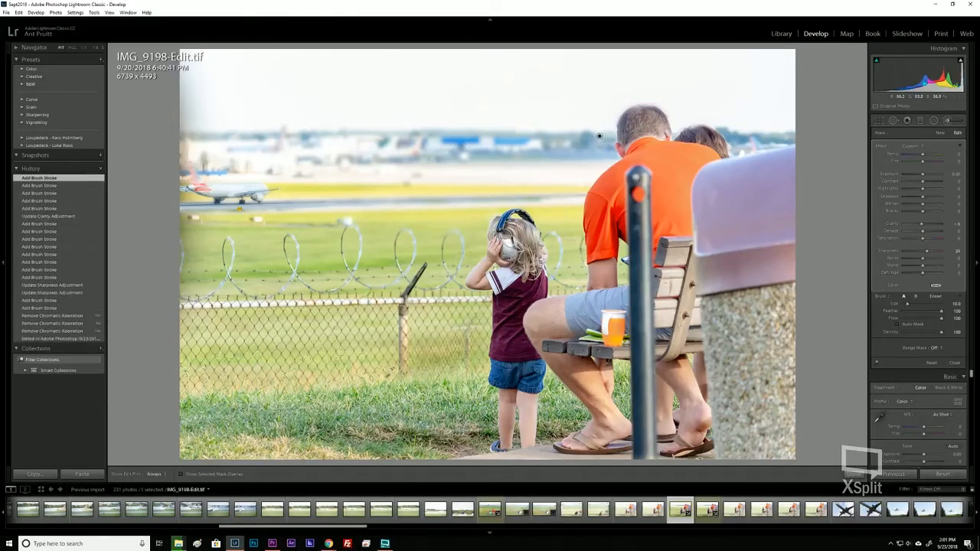
{"action": "key", "text": "h"}
{"action": "mouse_move", "coordinate": [219, 372]}
{"action": "left_mouse_down"}
{"action": "mouse_move", "coordinate": [419, 340]}
{"action": "mouse_move", "coordinate": [278, 325]}
{"action": "mouse_move", "coordinate": [210, 277]}
{"action": "left_mouse_up"}
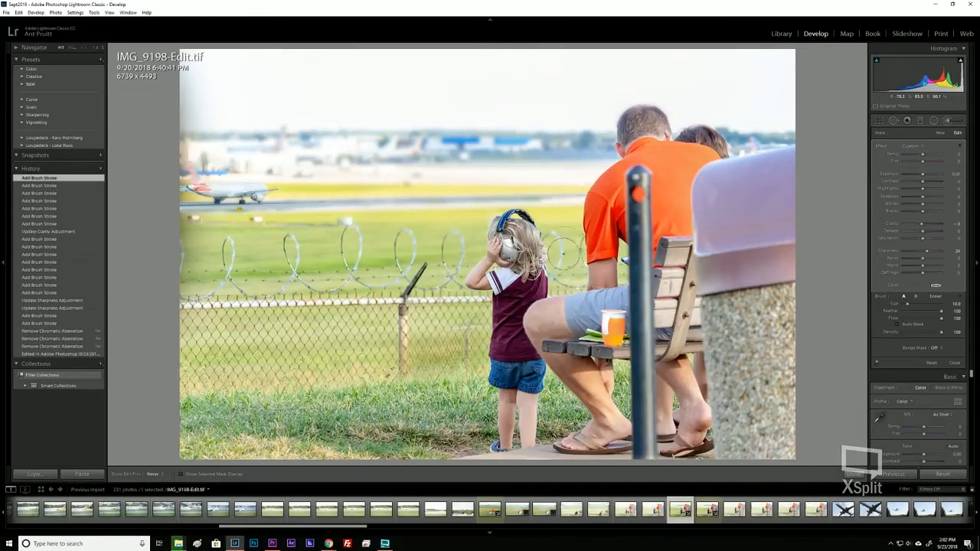
{"action": "mouse_move", "coordinate": [566, 253]}
{"action": "left_mouse_down"}
{"action": "mouse_move", "coordinate": [572, 243]}
{"action": "mouse_move", "coordinate": [569, 264]}
{"action": "left_mouse_up"}
{"action": "mouse_move", "coordinate": [397, 288]}
{"action": "left_mouse_down"}
{"action": "mouse_move", "coordinate": [354, 308]}
{"action": "mouse_move", "coordinate": [357, 285]}
{"action": "left_mouse_up"}
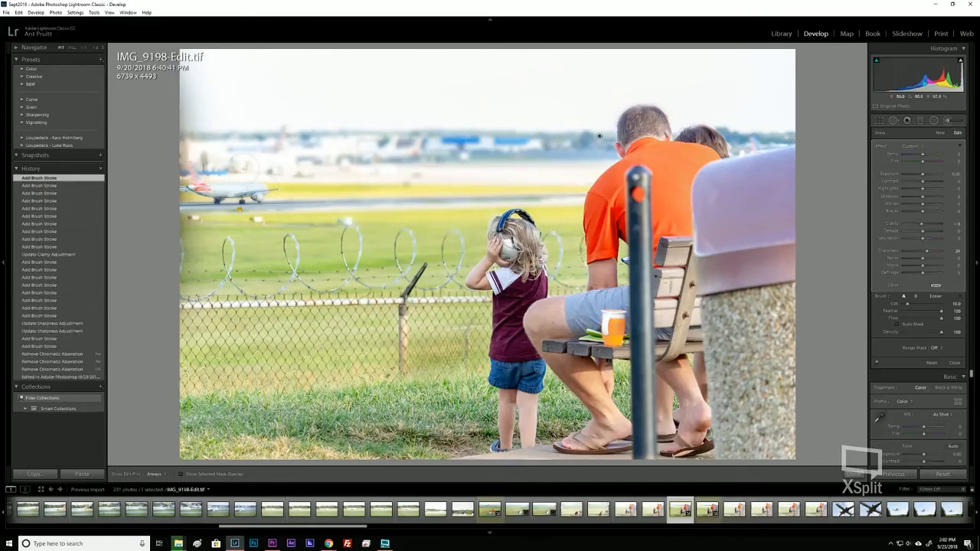
Create a new brush mask with the Soften Skin effect and paint it over the runway, airplane and distant airport background.
{"action": "left_click", "coordinate": [940, 133]}
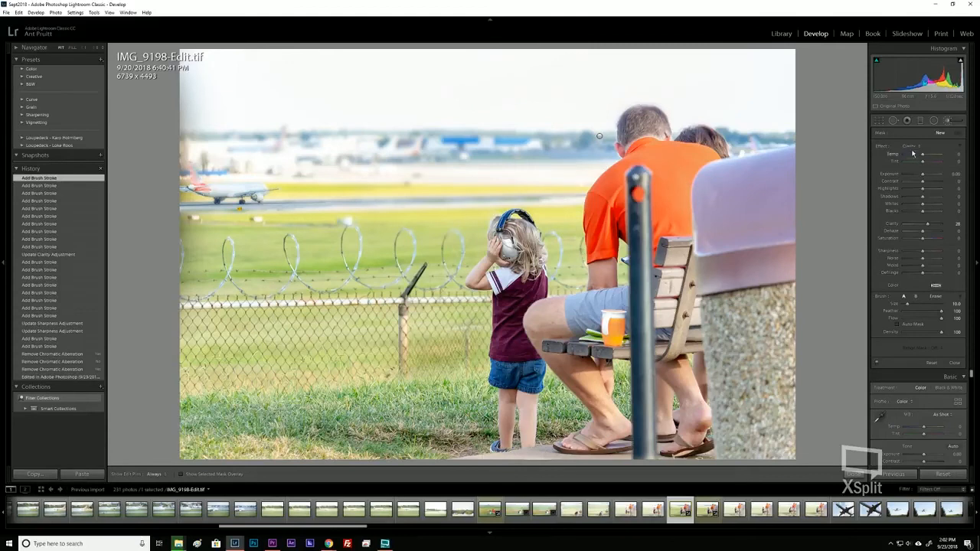
{"action": "left_click", "coordinate": [910, 145]}
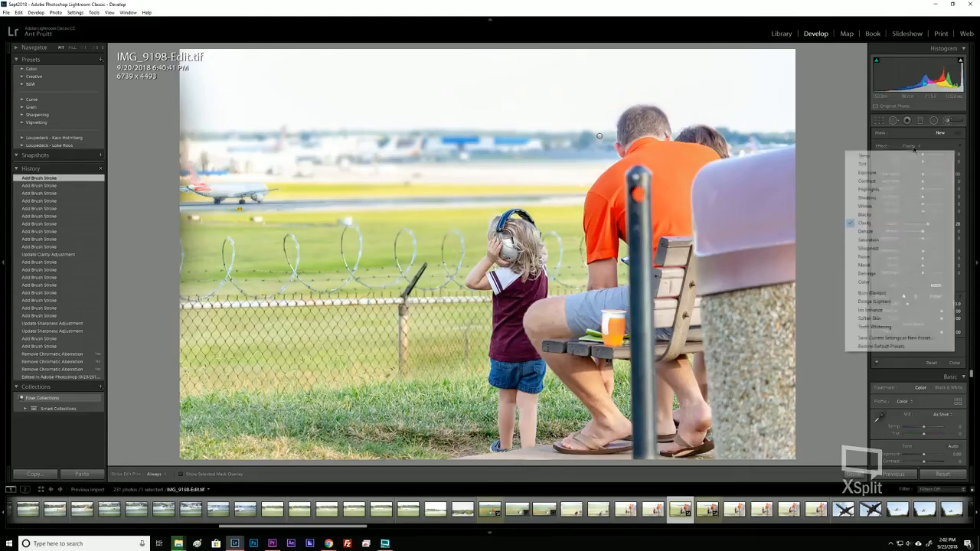
{"action": "left_click", "coordinate": [872, 317]}
{"action": "left_click", "coordinate": [213, 158]}
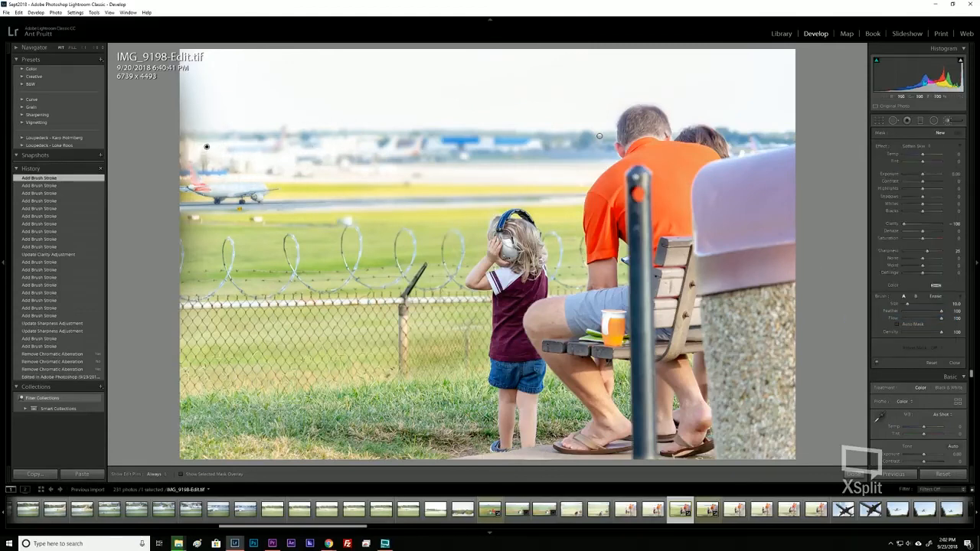
{"action": "mouse_move", "coordinate": [222, 200]}
{"action": "left_mouse_down"}
{"action": "mouse_move", "coordinate": [266, 208]}
{"action": "mouse_move", "coordinate": [218, 221]}
{"action": "mouse_move", "coordinate": [406, 195]}
{"action": "left_mouse_up"}
{"action": "left_click_drag", "start_coordinate": [413, 196], "coordinate": [443, 194]}
{"action": "left_click_drag", "start_coordinate": [451, 194], "coordinate": [577, 192]}
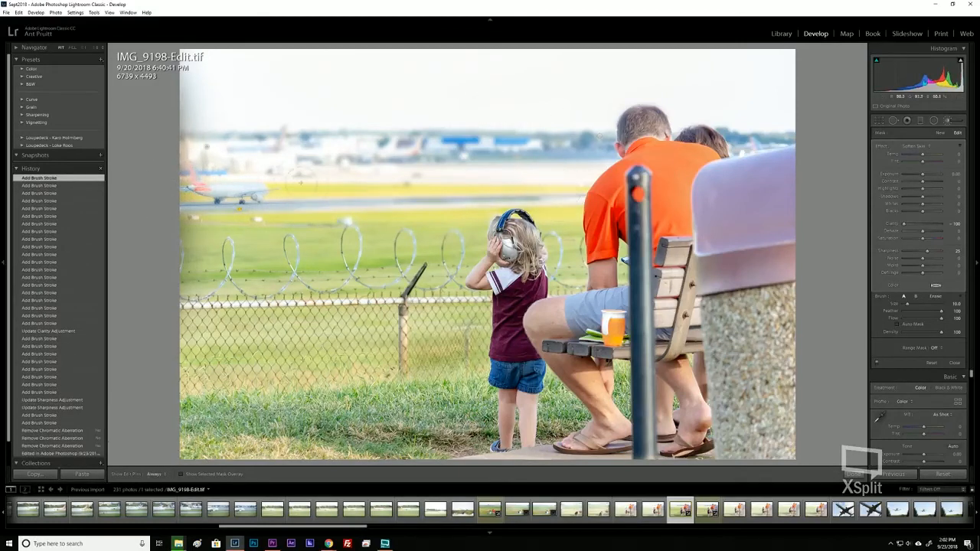
{"action": "left_click_drag", "start_coordinate": [244, 164], "coordinate": [188, 174]}
{"action": "left_click_drag", "start_coordinate": [191, 187], "coordinate": [185, 197]}
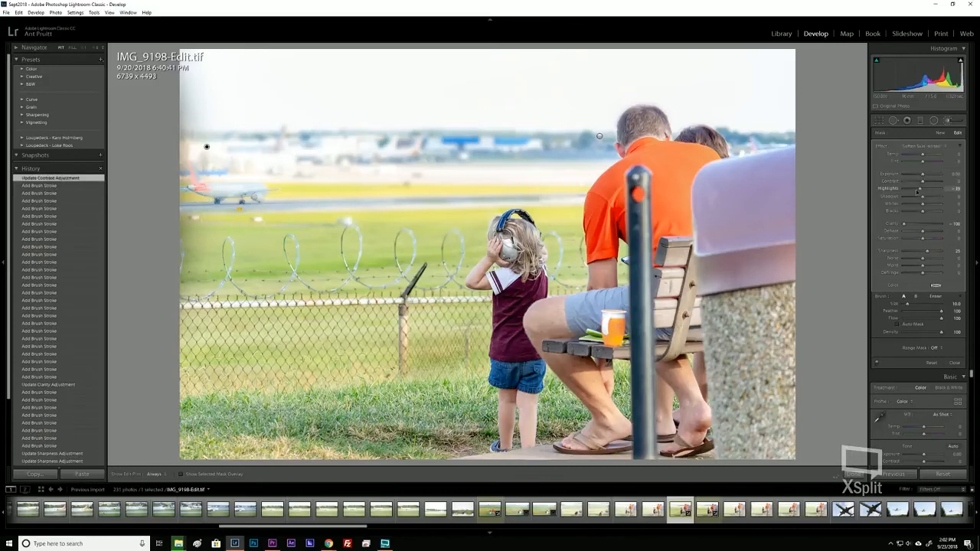
Set the background mask's highlights to -22, clarity to -22 and sharpness to -32, and finish the brush adjustments.
{"action": "mouse_move", "coordinate": [916, 191]}
{"action": "left_mouse_down"}
{"action": "mouse_move", "coordinate": [907, 194]}
{"action": "mouse_move", "coordinate": [928, 175]}
{"action": "left_mouse_up"}
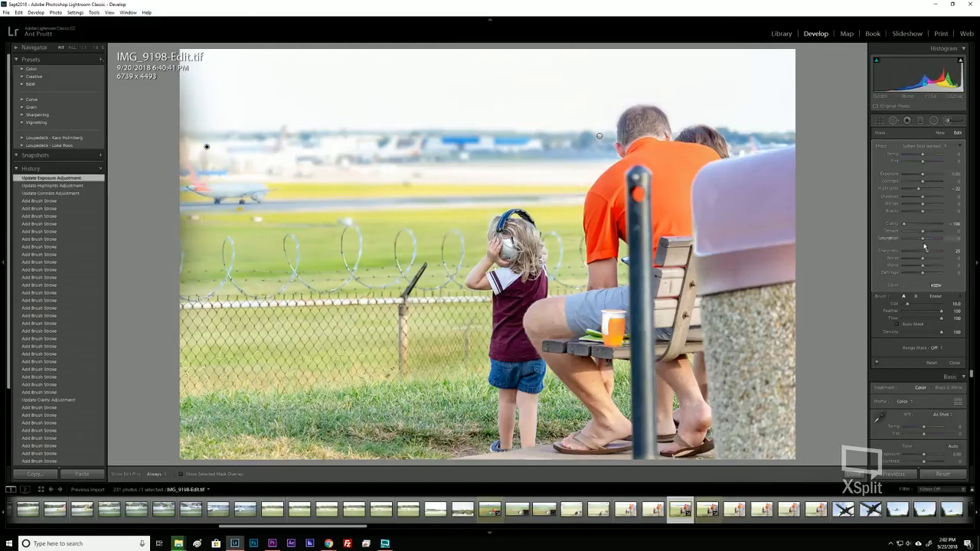
{"action": "left_click_drag", "start_coordinate": [904, 225], "coordinate": [919, 223]}
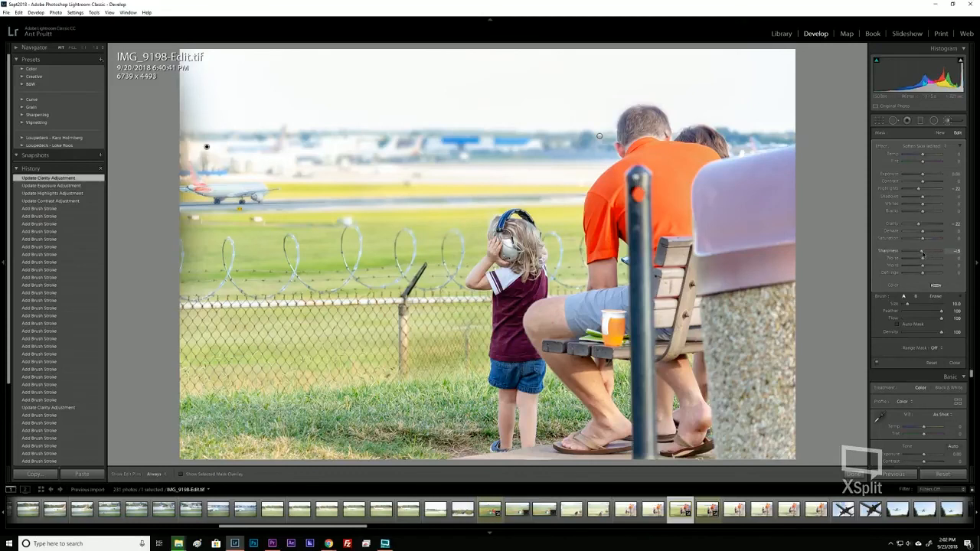
{"action": "left_click_drag", "start_coordinate": [920, 253], "coordinate": [913, 255]}
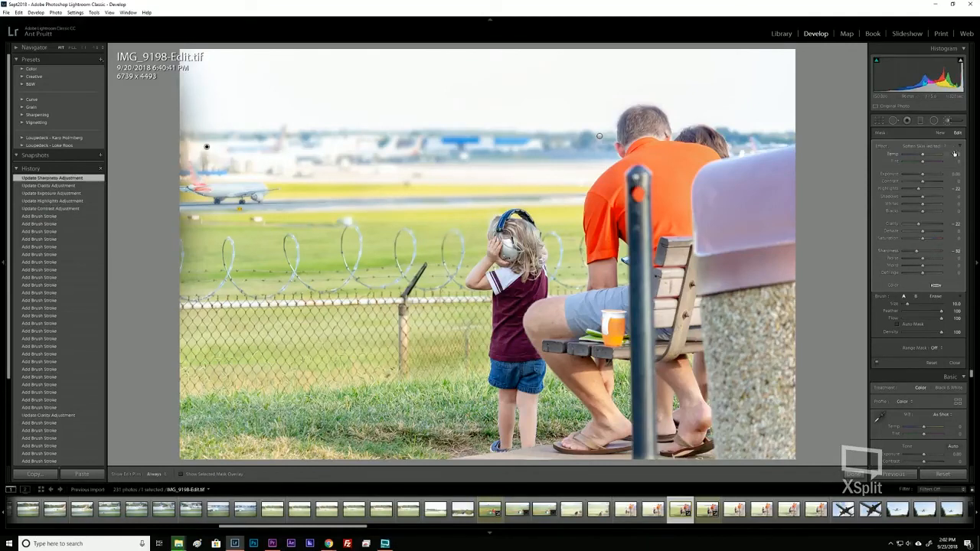
{"action": "left_click", "coordinate": [947, 122]}
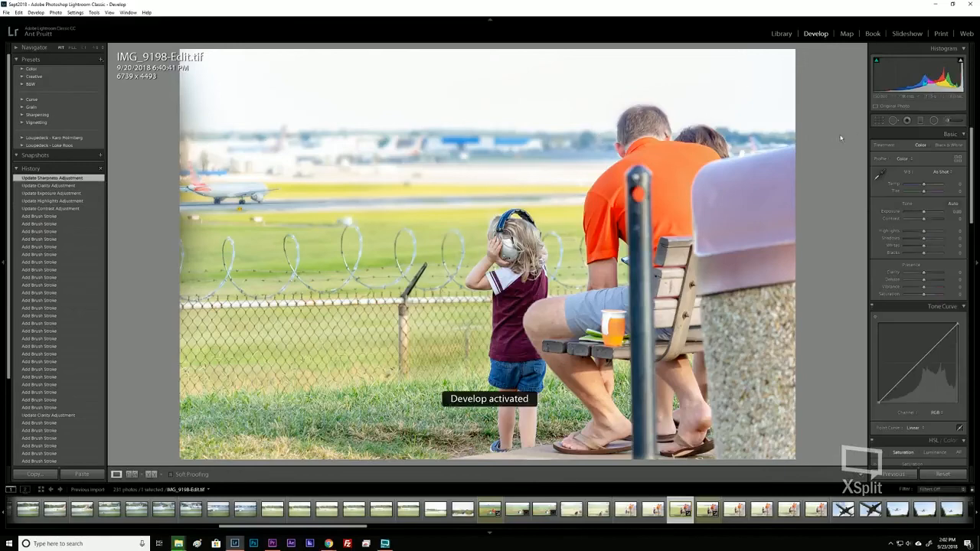
Crop the photo to 5558 x 4208 by trimming its right side, top and left edge, cutting out the trash bin.
{"action": "left_click", "coordinate": [878, 121]}
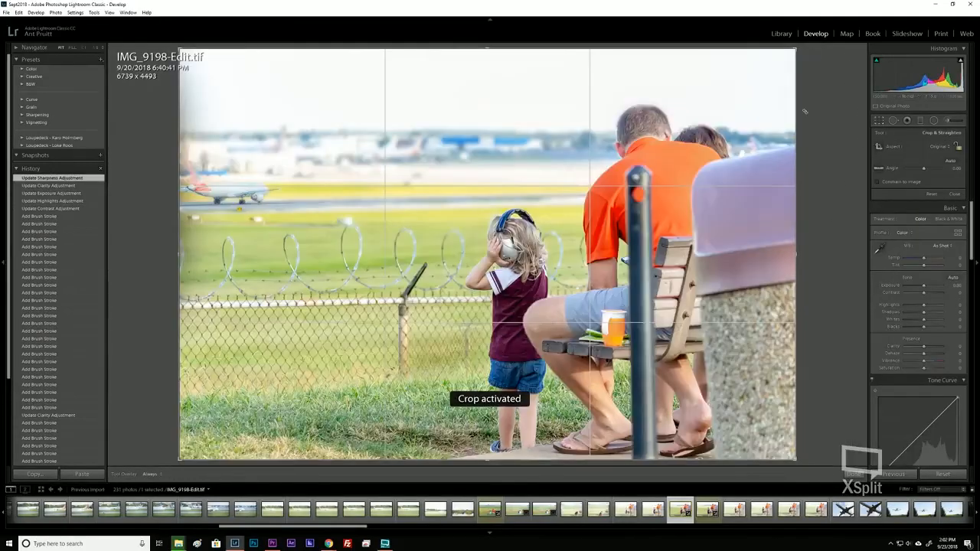
{"action": "left_click_drag", "start_coordinate": [795, 217], "coordinate": [744, 236]}
{"action": "left_click_drag", "start_coordinate": [588, 49], "coordinate": [586, 59]}
{"action": "left_click_drag", "start_coordinate": [218, 223], "coordinate": [225, 225]}
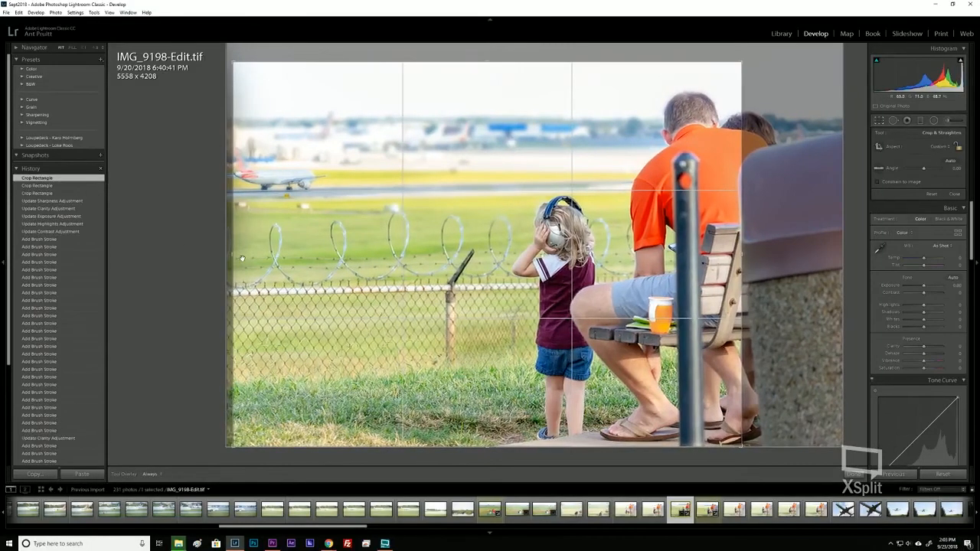
{"action": "left_click", "coordinate": [879, 123]}
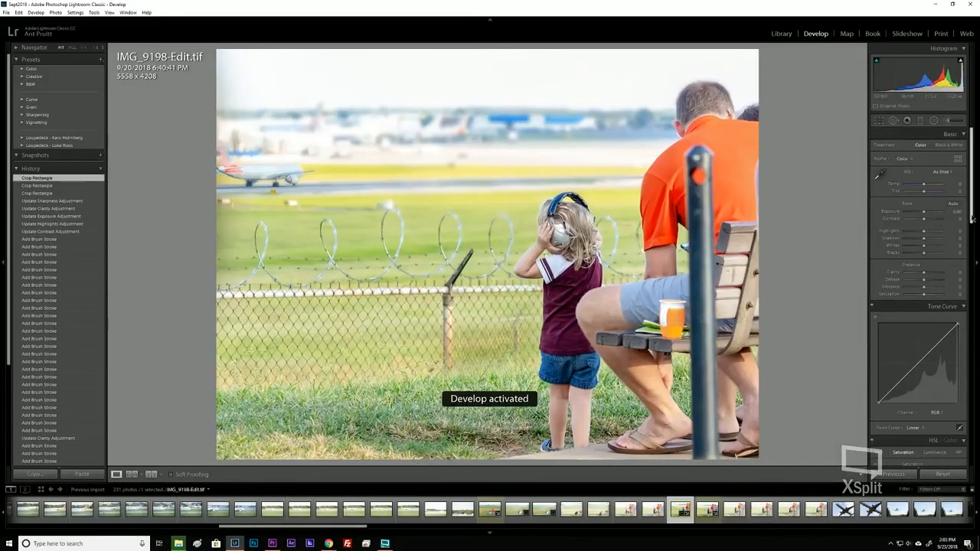
Apply luminance noise reduction to the whole photo.
{"action": "scroll", "coordinate": [968, 299], "scroll_direction": "down", "scroll_amount": 5}
{"action": "scroll", "coordinate": [968, 298], "scroll_direction": "down", "scroll_amount": 4}
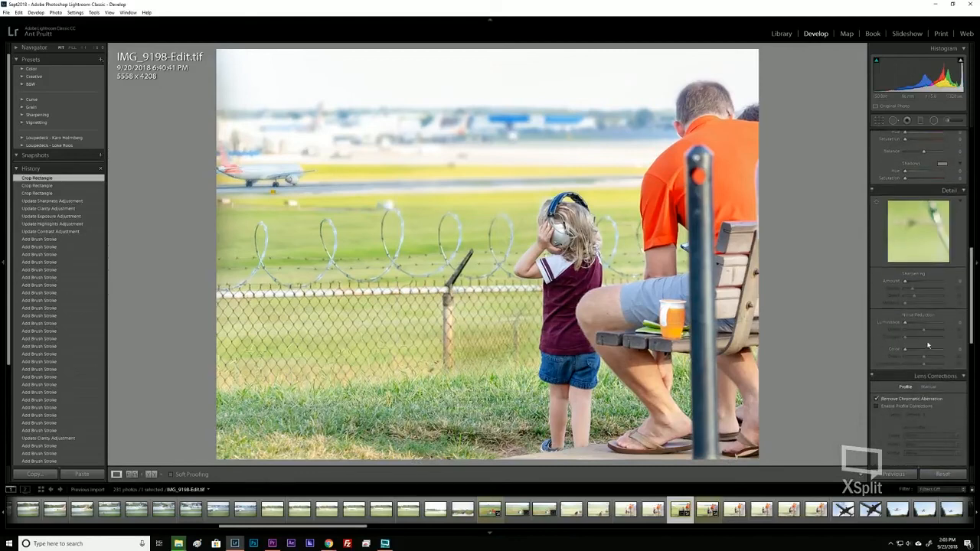
{"action": "left_click_drag", "start_coordinate": [904, 323], "coordinate": [922, 323]}
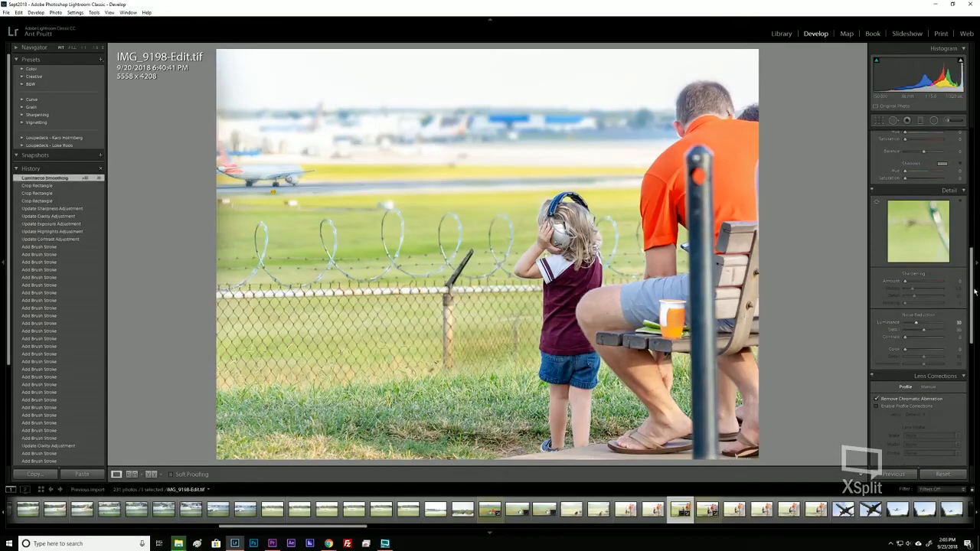
Add a dark post-crop vignette with an amount of -22 in Highlight Priority style.
{"action": "scroll", "coordinate": [965, 349], "scroll_direction": "down", "scroll_amount": 3}
{"action": "scroll", "coordinate": [933, 320], "scroll_direction": "down", "scroll_amount": 4}
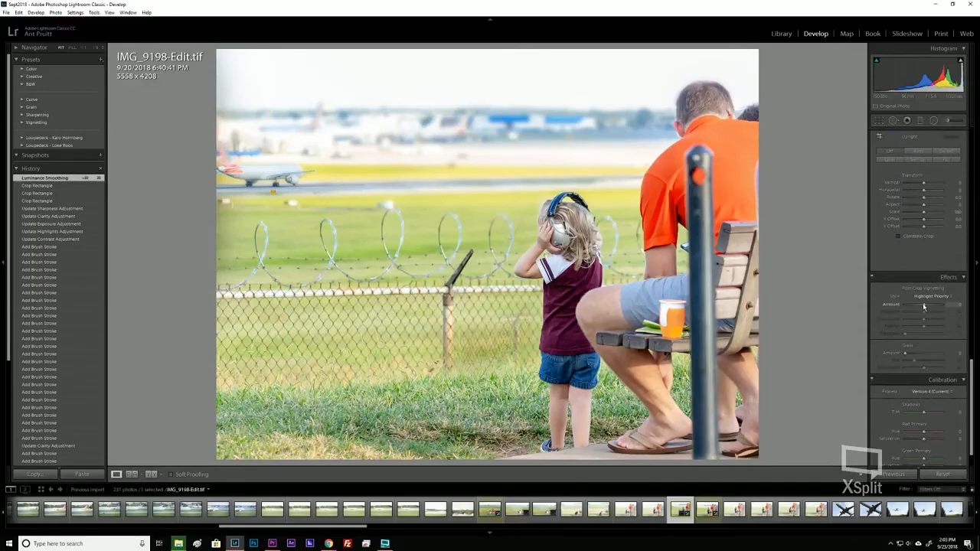
{"action": "left_click", "coordinate": [923, 306]}
{"action": "left_click_drag", "start_coordinate": [924, 306], "coordinate": [919, 311]}
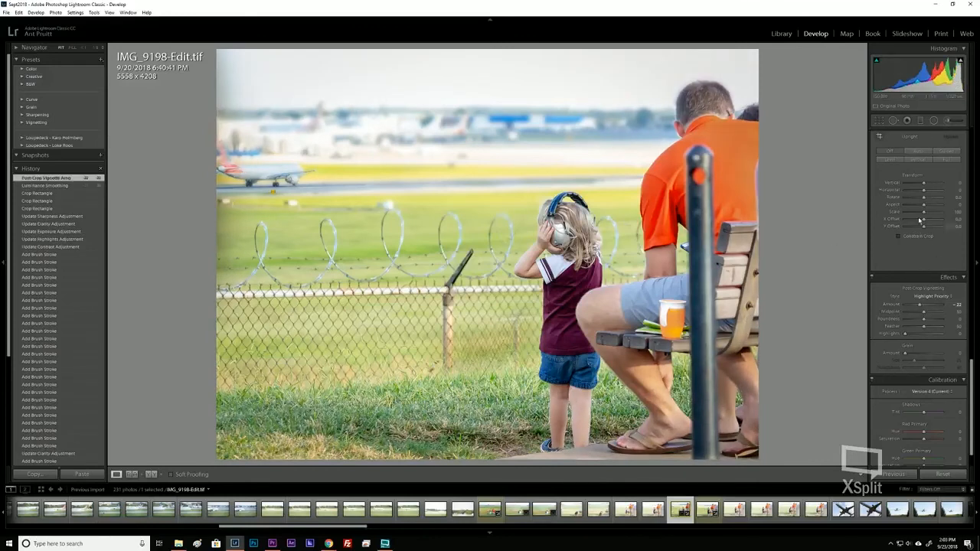
{"action": "left_click_drag", "start_coordinate": [971, 365], "coordinate": [971, 136]}
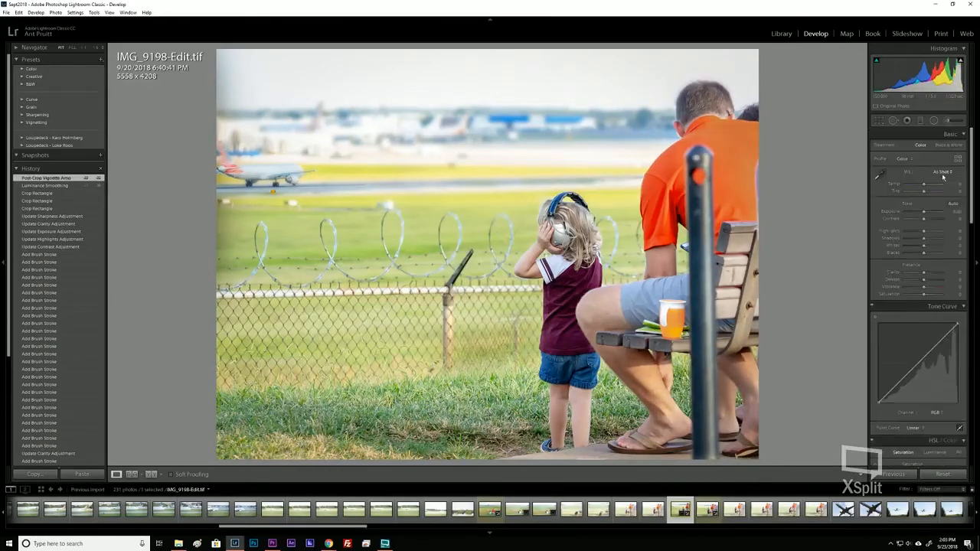
Create a new brush mask with the Burn (Darken) effect and paint it across the sky above the airport.
{"action": "left_click", "coordinate": [946, 121]}
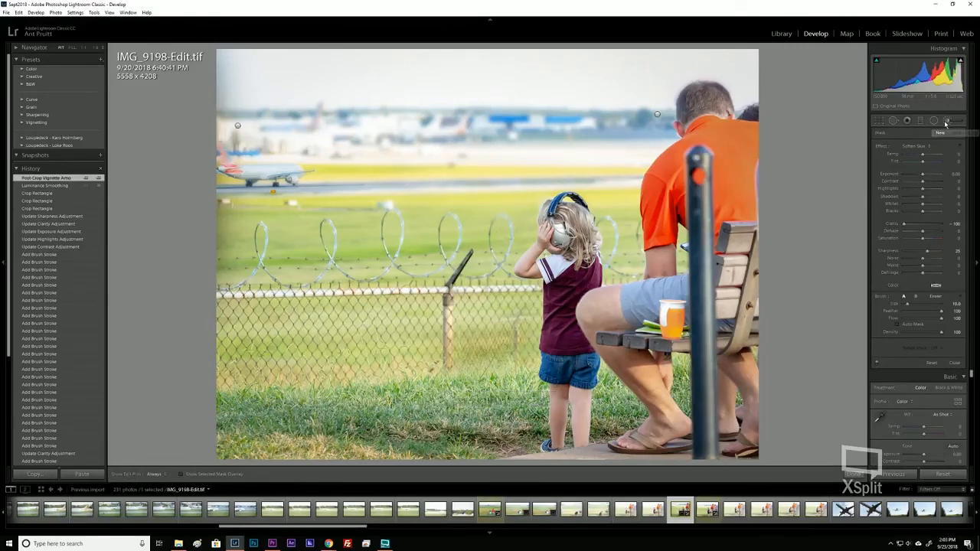
{"action": "left_click", "coordinate": [920, 147]}
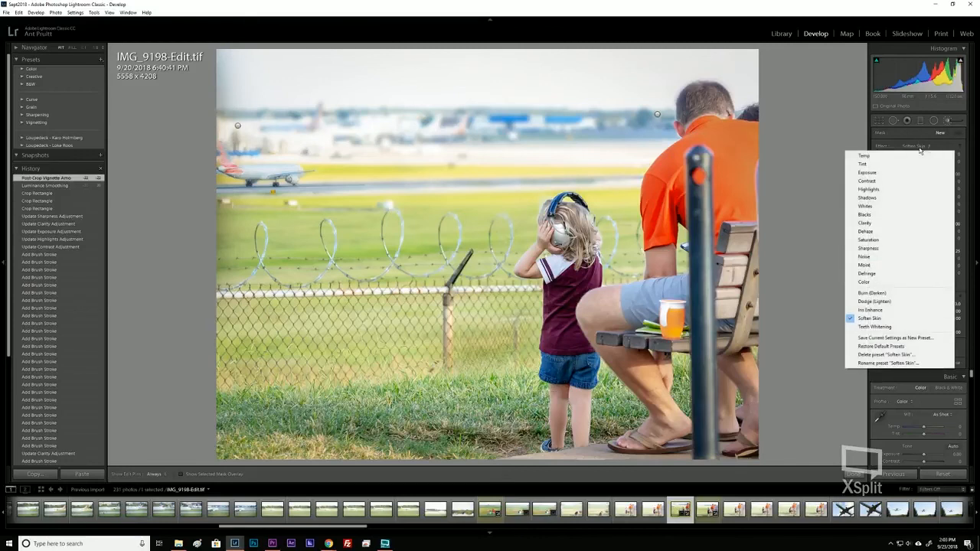
{"action": "left_click", "coordinate": [881, 295]}
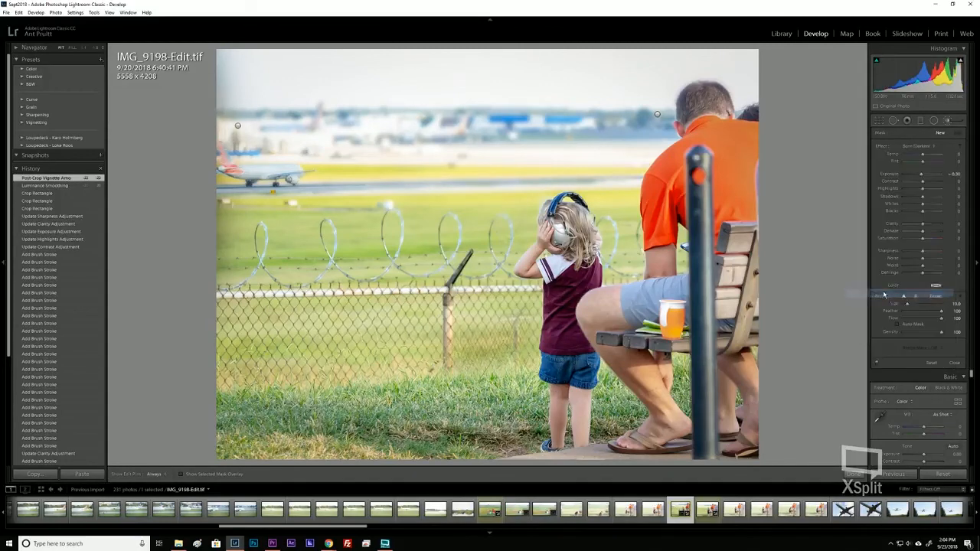
{"action": "mouse_move", "coordinate": [258, 68]}
{"action": "left_mouse_down"}
{"action": "mouse_move", "coordinate": [307, 88]}
{"action": "mouse_move", "coordinate": [279, 90]}
{"action": "mouse_move", "coordinate": [309, 85]}
{"action": "left_mouse_up"}
{"action": "mouse_move", "coordinate": [390, 84]}
{"action": "left_mouse_down"}
{"action": "mouse_move", "coordinate": [378, 107]}
{"action": "mouse_move", "coordinate": [388, 118]}
{"action": "left_mouse_up"}
{"action": "mouse_move", "coordinate": [584, 84]}
{"action": "left_mouse_down"}
{"action": "mouse_move", "coordinate": [600, 103]}
{"action": "mouse_move", "coordinate": [543, 141]}
{"action": "mouse_move", "coordinate": [430, 156]}
{"action": "mouse_move", "coordinate": [320, 136]}
{"action": "mouse_move", "coordinate": [253, 138]}
{"action": "mouse_move", "coordinate": [208, 170]}
{"action": "left_mouse_up"}
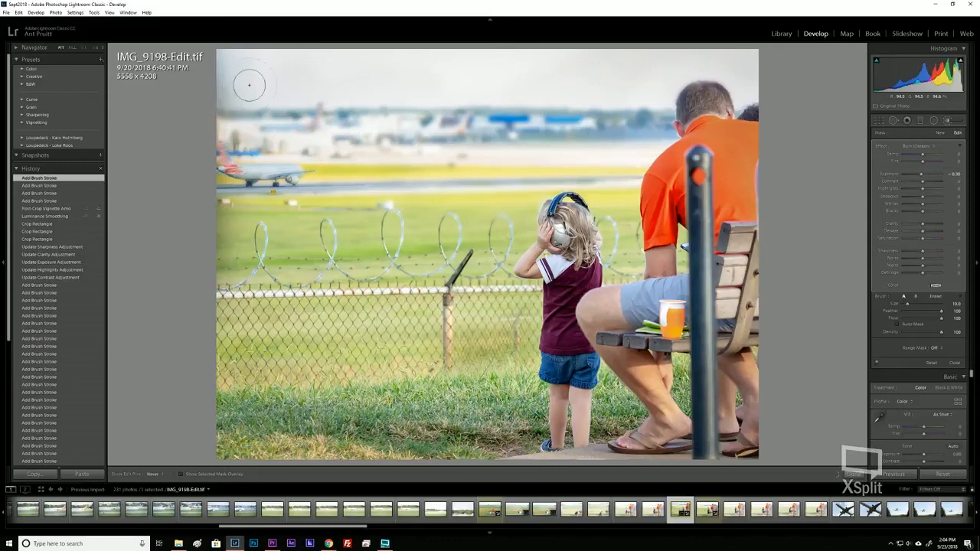
{"action": "mouse_move", "coordinate": [334, 95]}
{"action": "left_mouse_down"}
{"action": "mouse_move", "coordinate": [316, 133]}
{"action": "mouse_move", "coordinate": [483, 78]}
{"action": "mouse_move", "coordinate": [764, 100]}
{"action": "left_mouse_up"}
{"action": "key", "text": "h"}
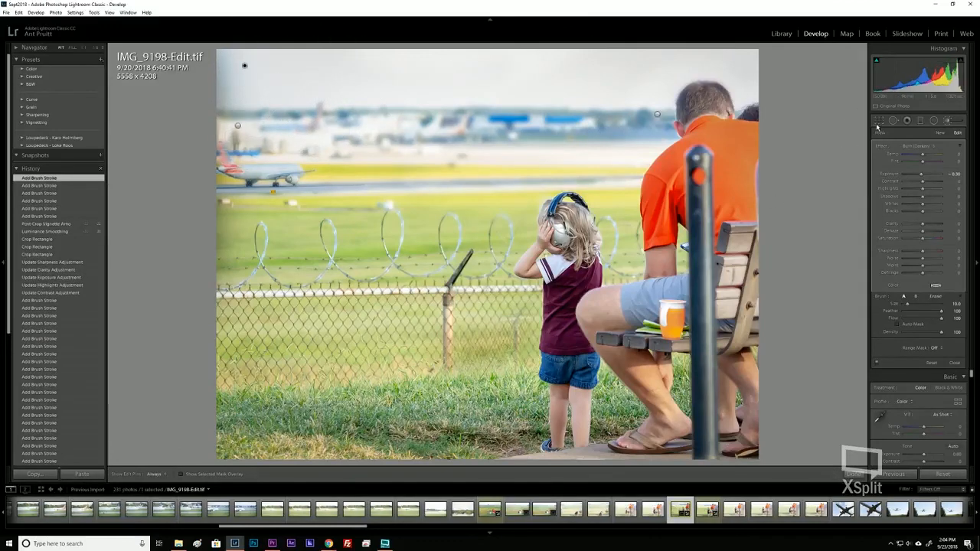
Tighten the crop to 5407 x 4208 by trimming a little more off the photo's left edge.
{"action": "left_click", "coordinate": [879, 121]}
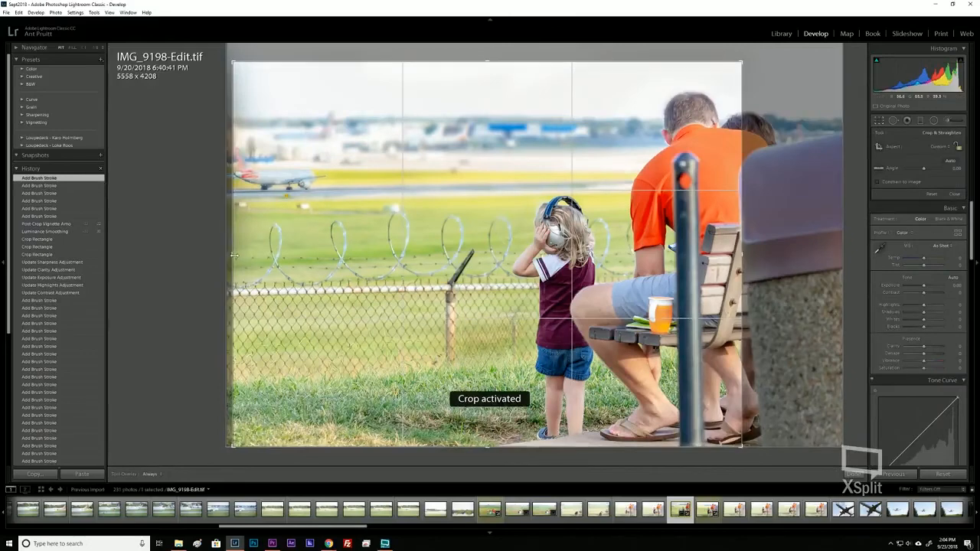
{"action": "left_click_drag", "start_coordinate": [234, 254], "coordinate": [240, 255]}
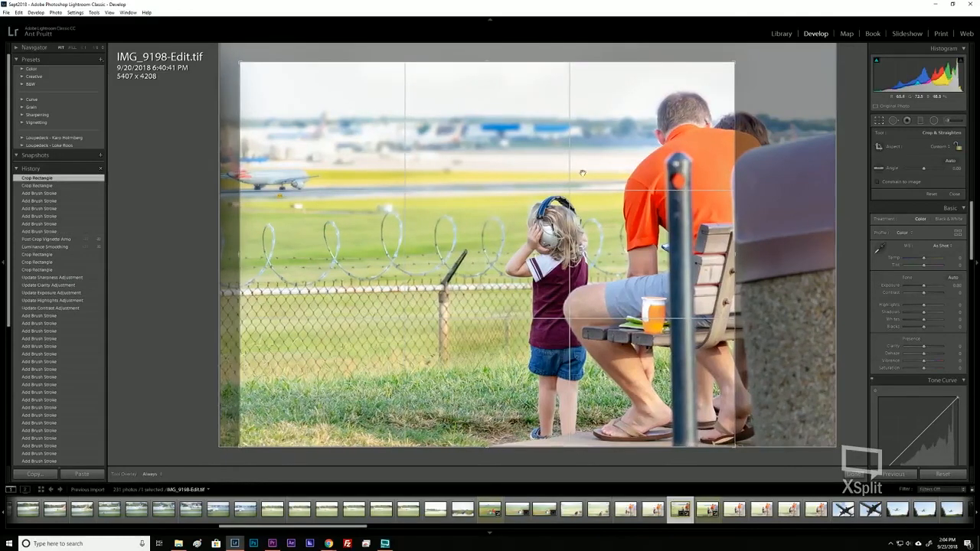
{"action": "left_click", "coordinate": [878, 121]}
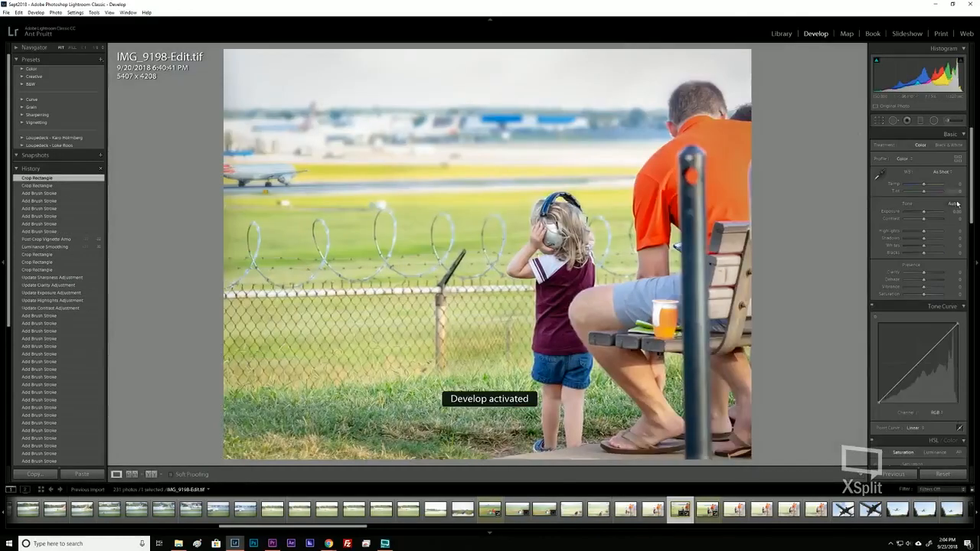
Reselect the sky's burn mask, set its clarity to -13 and sharpness to -51, and raise its saturation.
{"action": "left_click", "coordinate": [947, 120]}
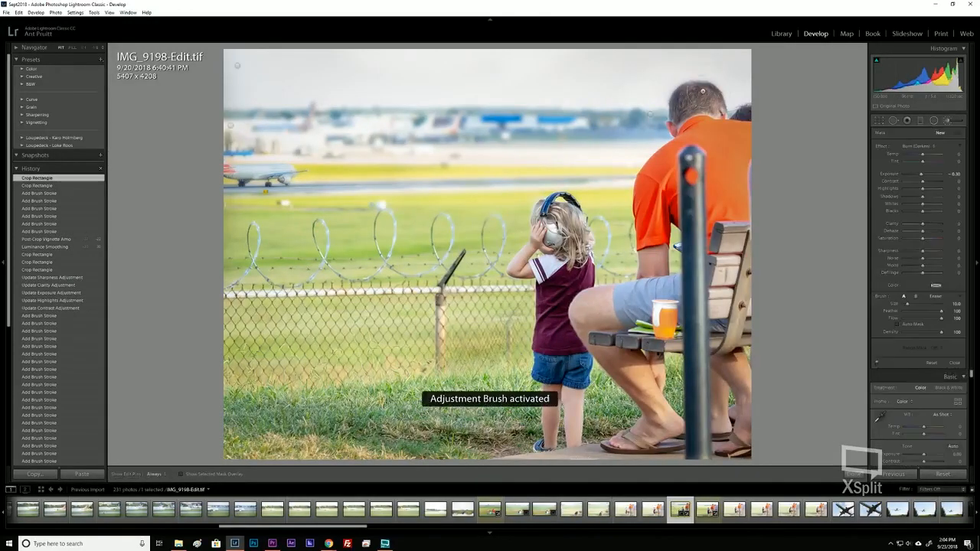
{"action": "left_click", "coordinate": [237, 66]}
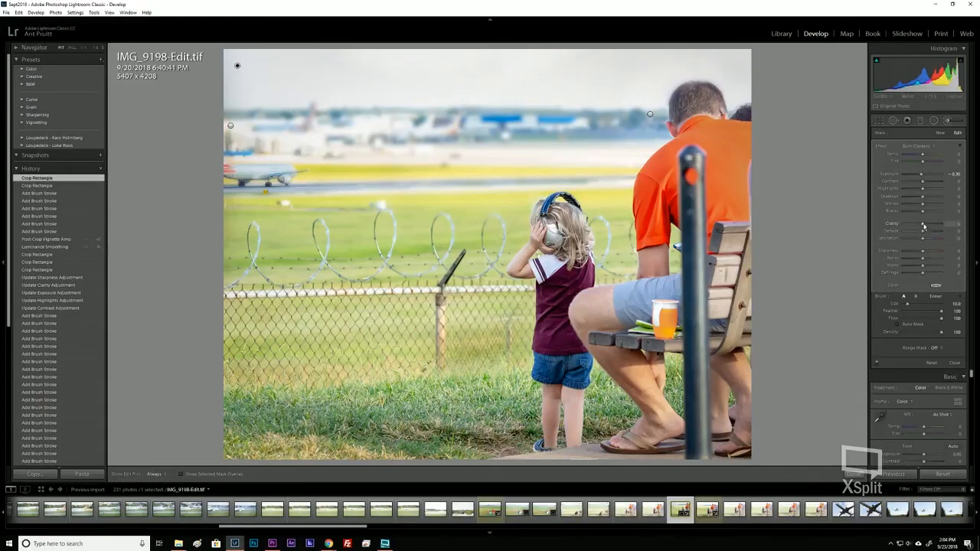
{"action": "left_click_drag", "start_coordinate": [922, 224], "coordinate": [920, 225]}
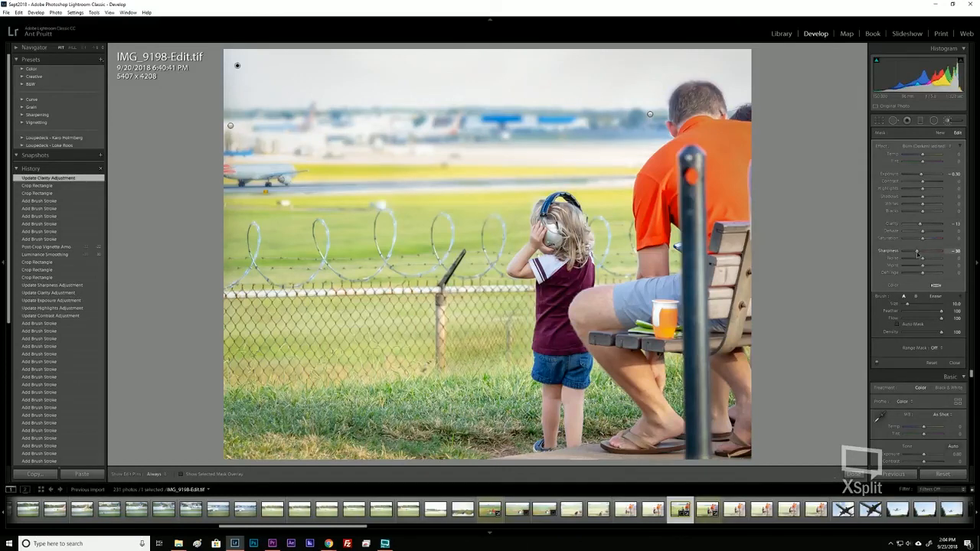
{"action": "left_click_drag", "start_coordinate": [913, 255], "coordinate": [924, 240]}
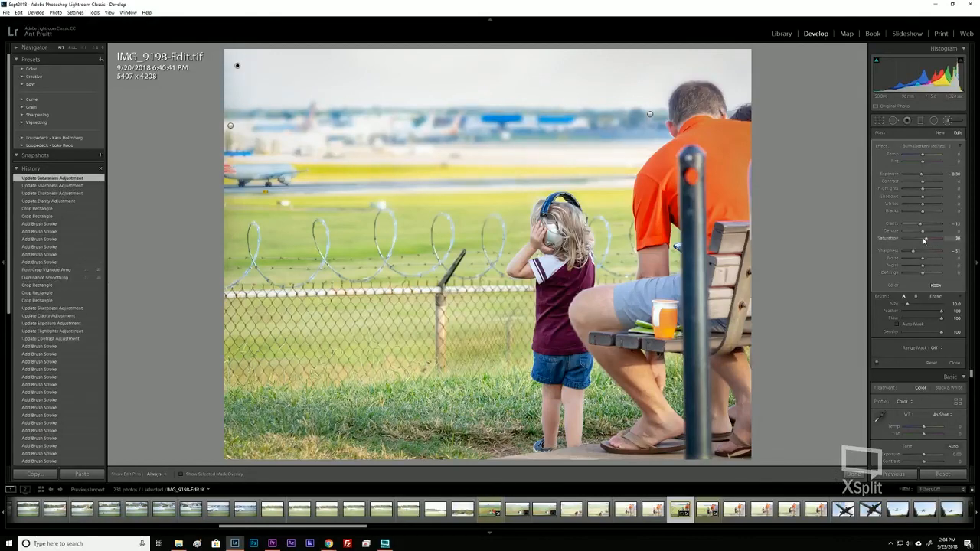